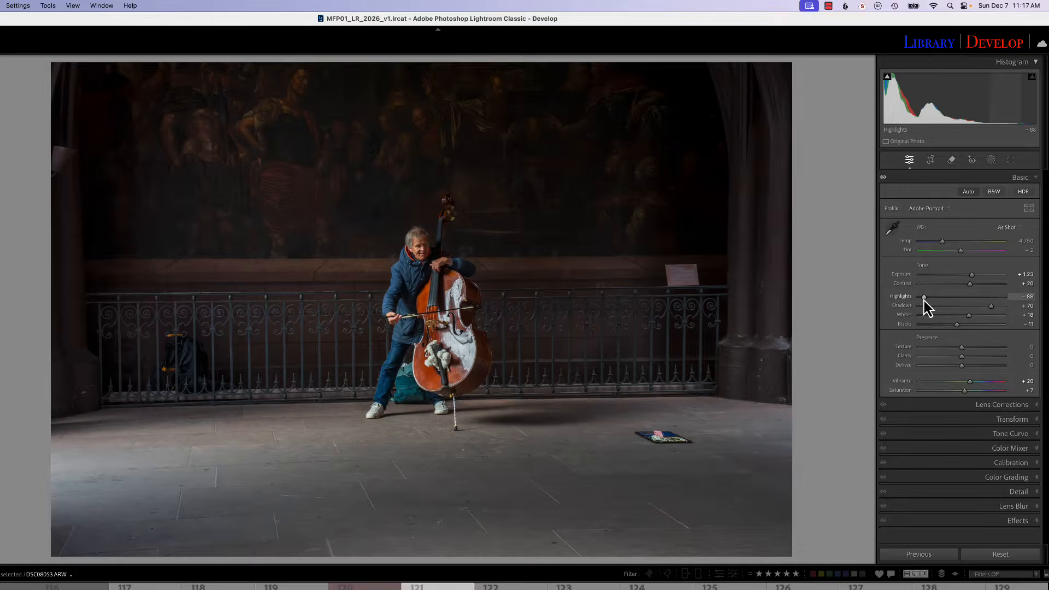
Step: Set the photo's Highlights to −89 and open it for preview and processing in DxO PureRAW 5
drag(925, 299, 924, 299)
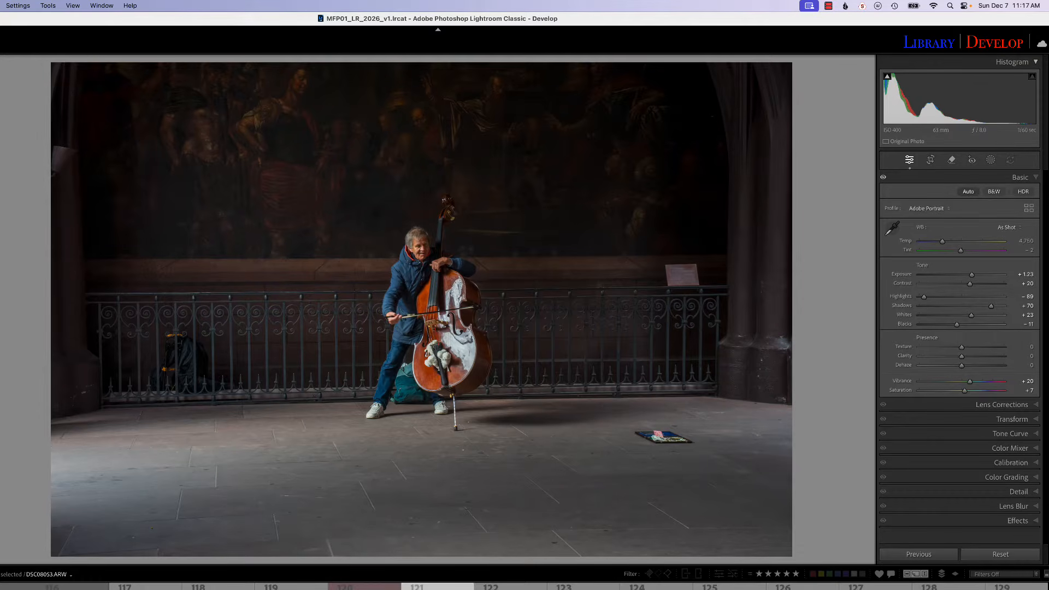
click(0, 6)
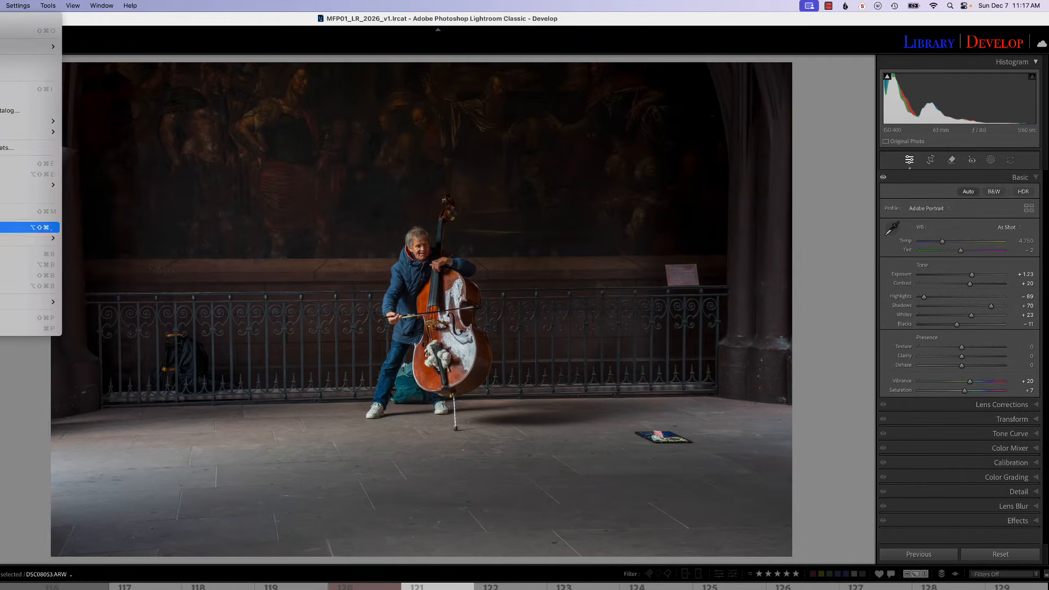
mouse_move(26, 239)
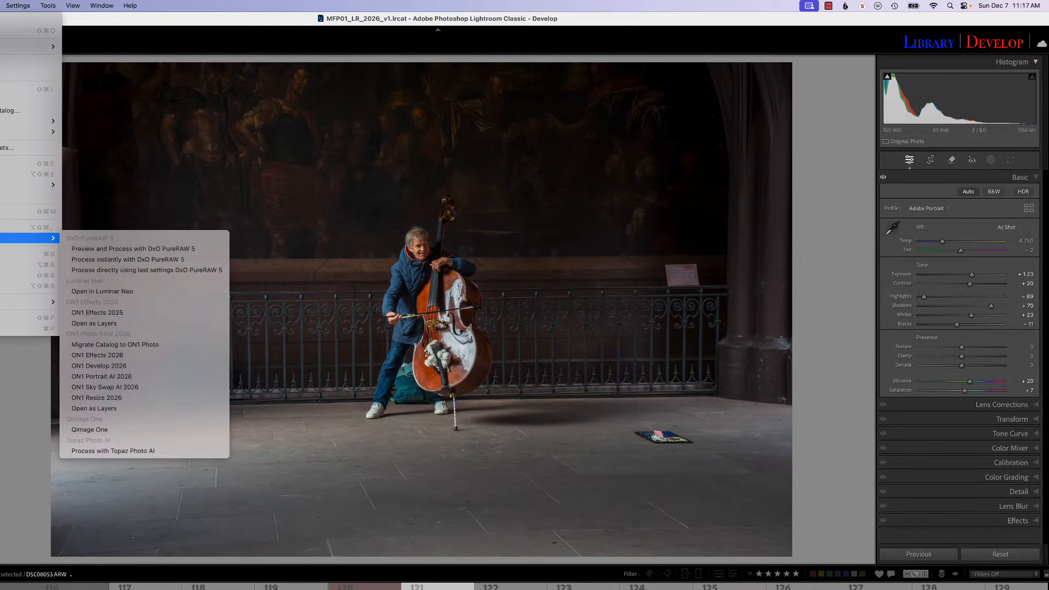
click(136, 253)
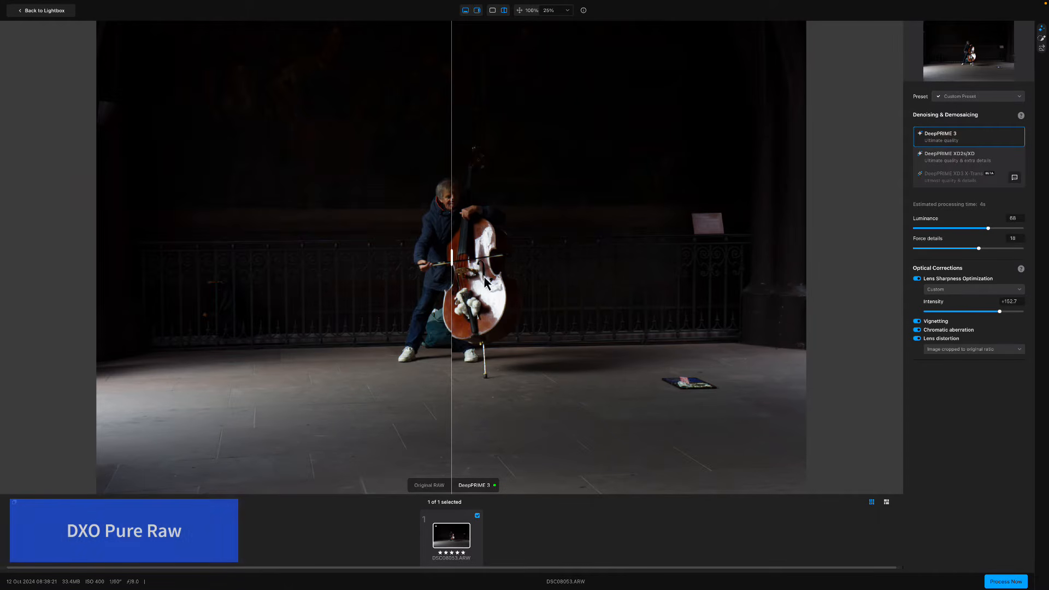
Step: Examine the musician at 200% and 100% zoom, comparing the original RAW with the DeepPRIME 3 rendering
click(561, 12)
click(555, 26)
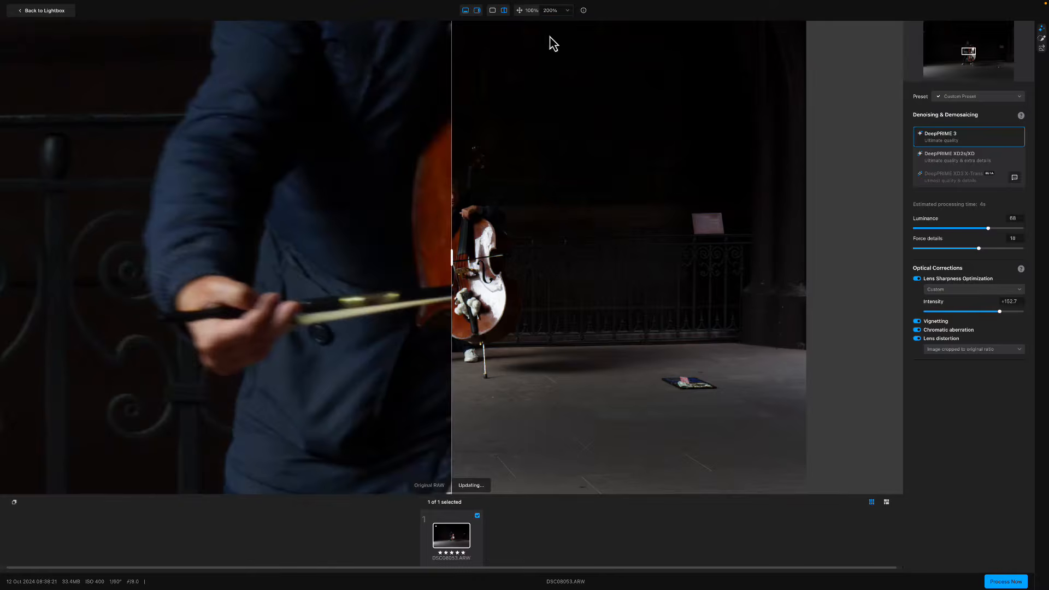
drag(549, 265, 588, 429)
drag(515, 186, 534, 352)
drag(454, 253, 387, 268)
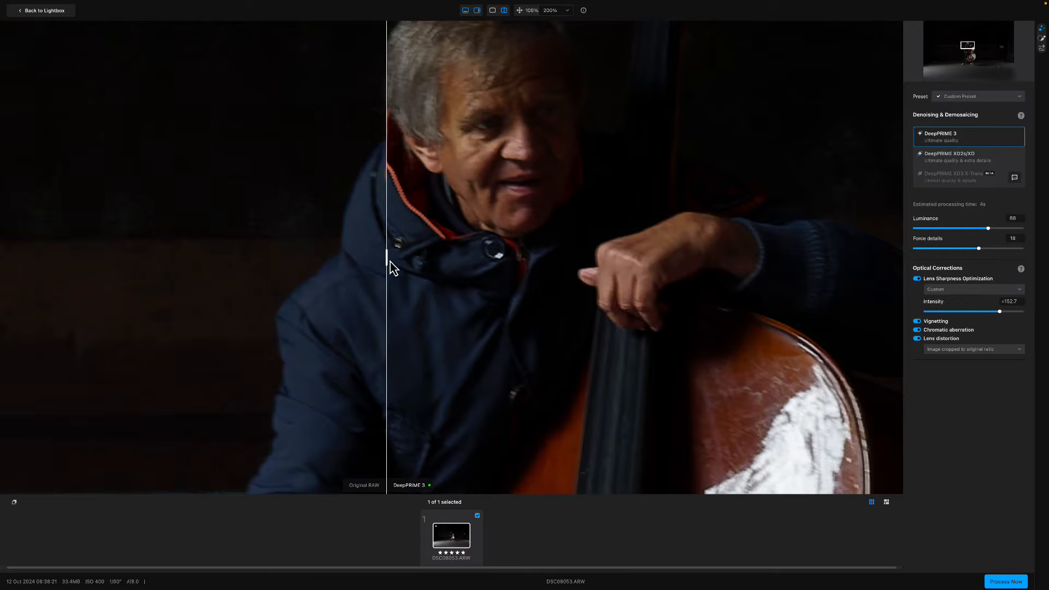
drag(388, 262, 299, 248)
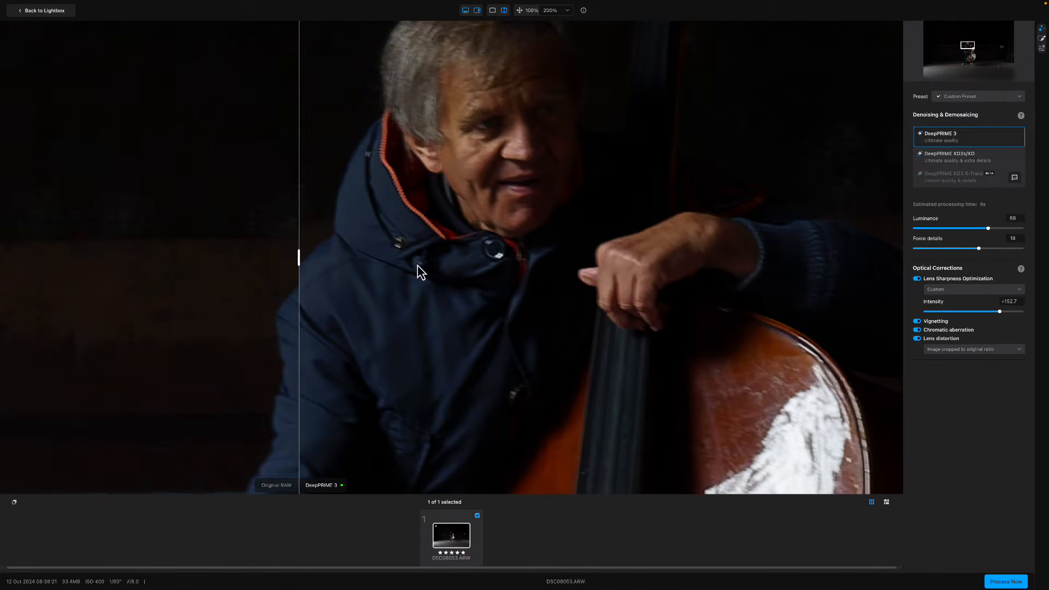
click(567, 11)
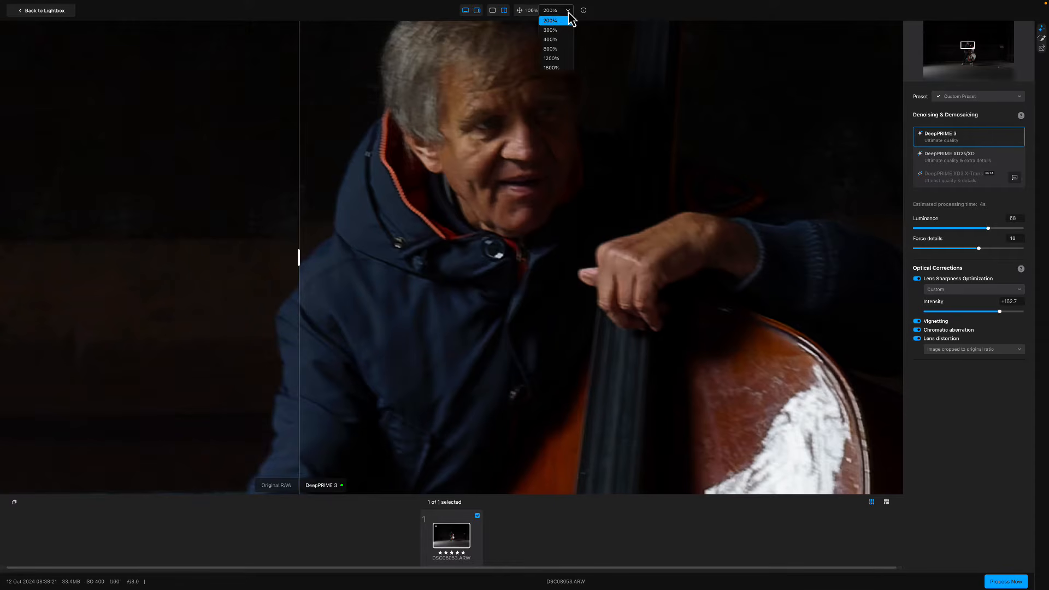
click(560, 13)
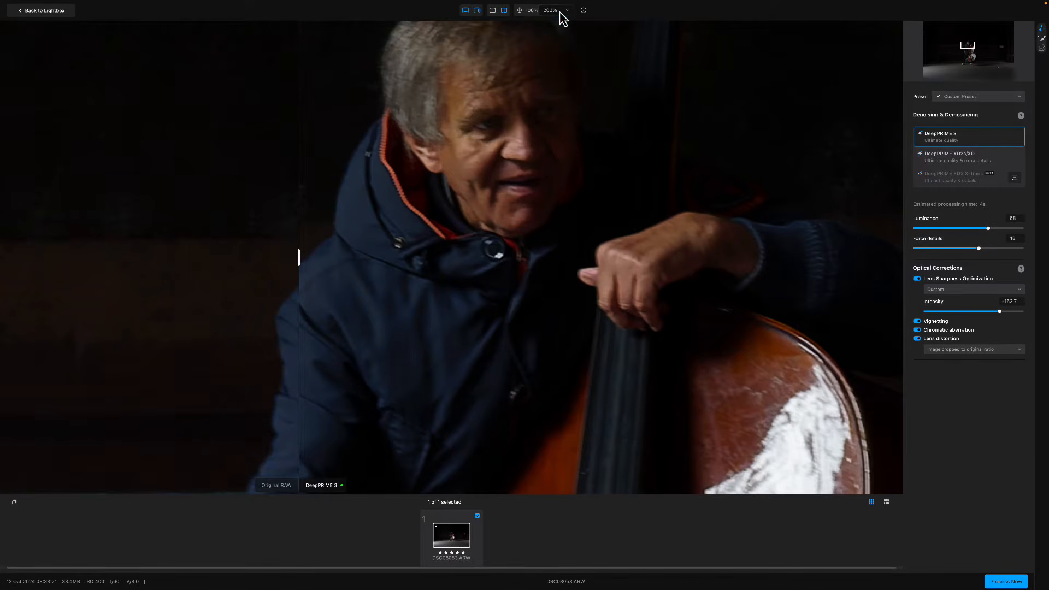
click(531, 11)
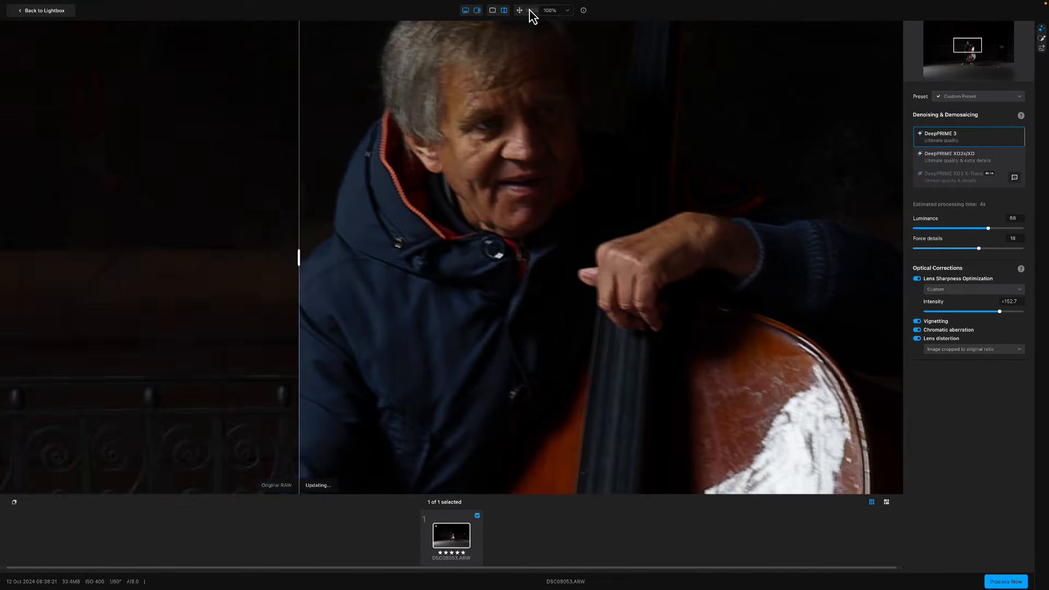
mouse_move(299, 162)
mouse_down()
mouse_move(728, 157)
mouse_move(257, 178)
mouse_move(691, 157)
mouse_move(304, 175)
mouse_up()
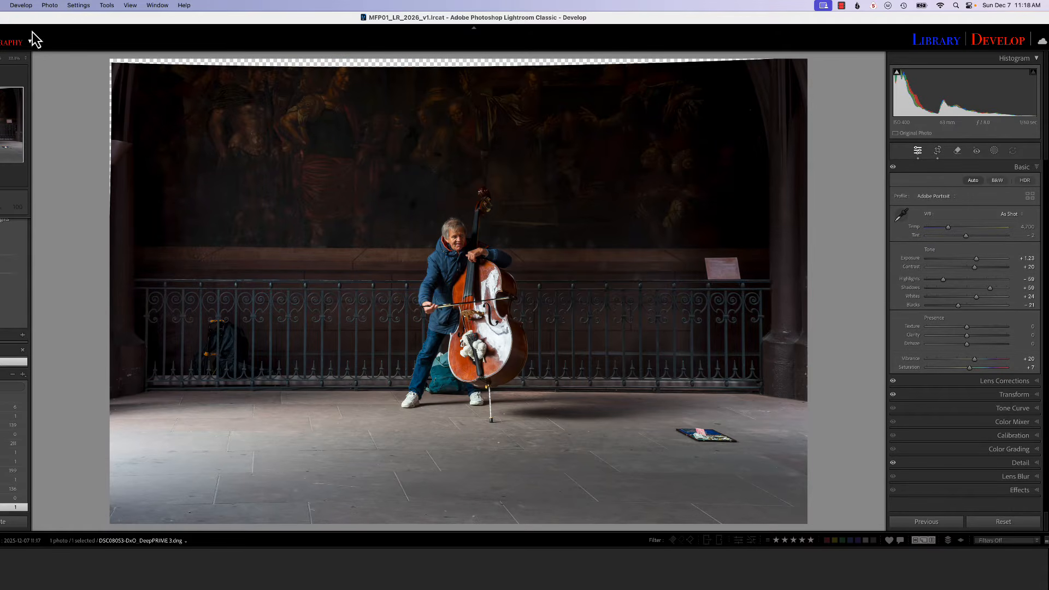
Step: Open the DeepPRIME 3 DNG in Luminar Neo and bring up its editing tools
click(49, 6)
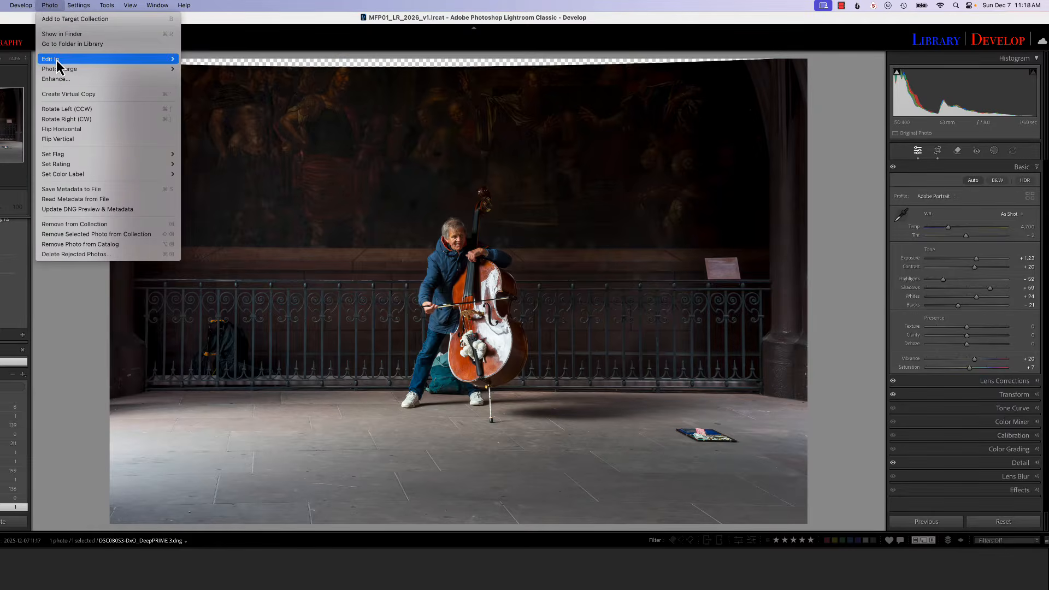
mouse_move(55, 59)
click(231, 129)
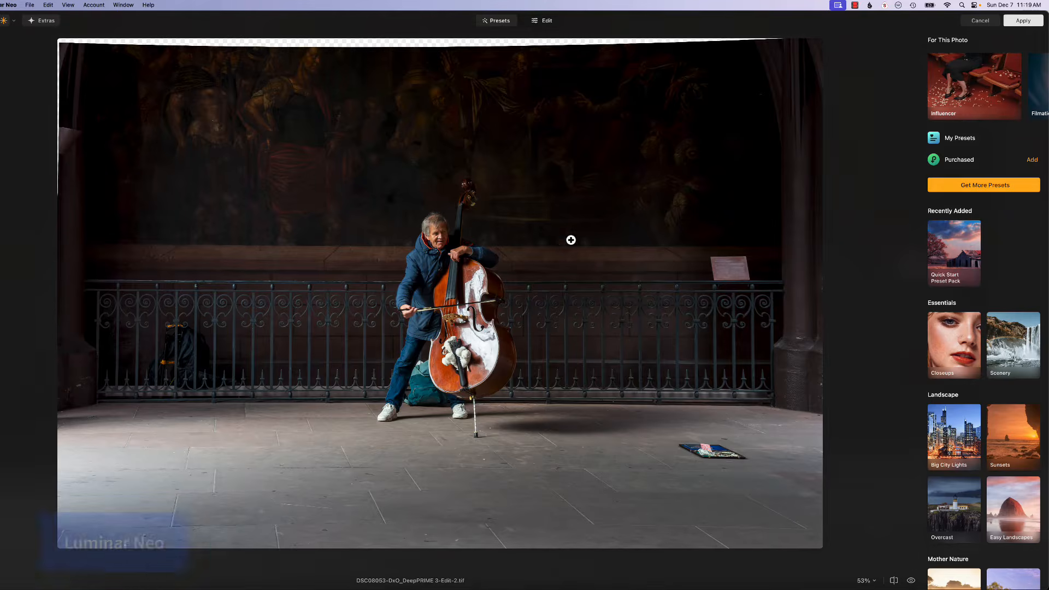
click(543, 22)
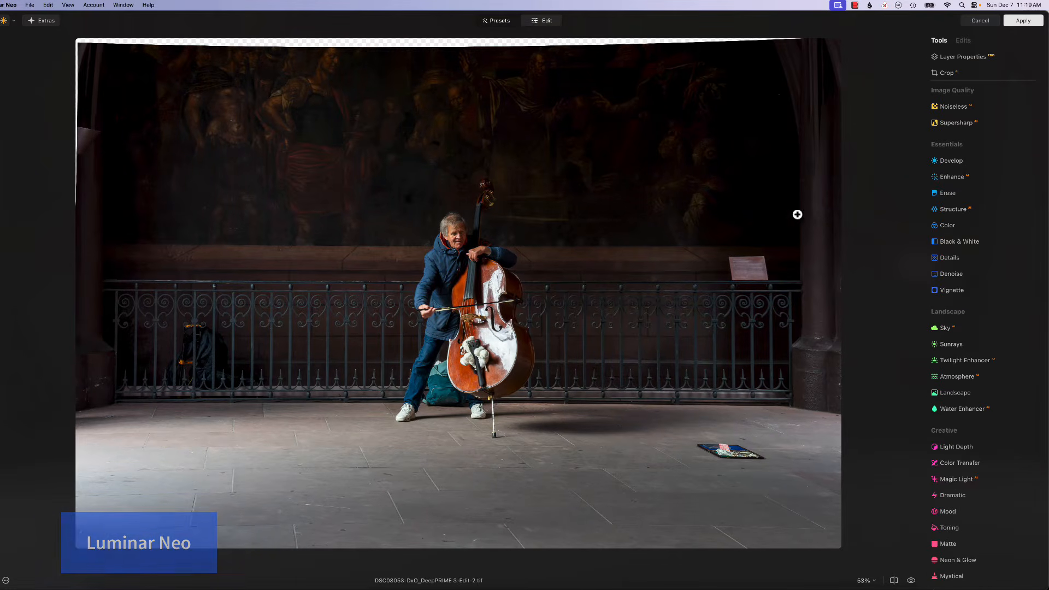
Step: Apply Light Depth with an amount of 55 and move its depth point deeper into the scene, around the railing
click(951, 447)
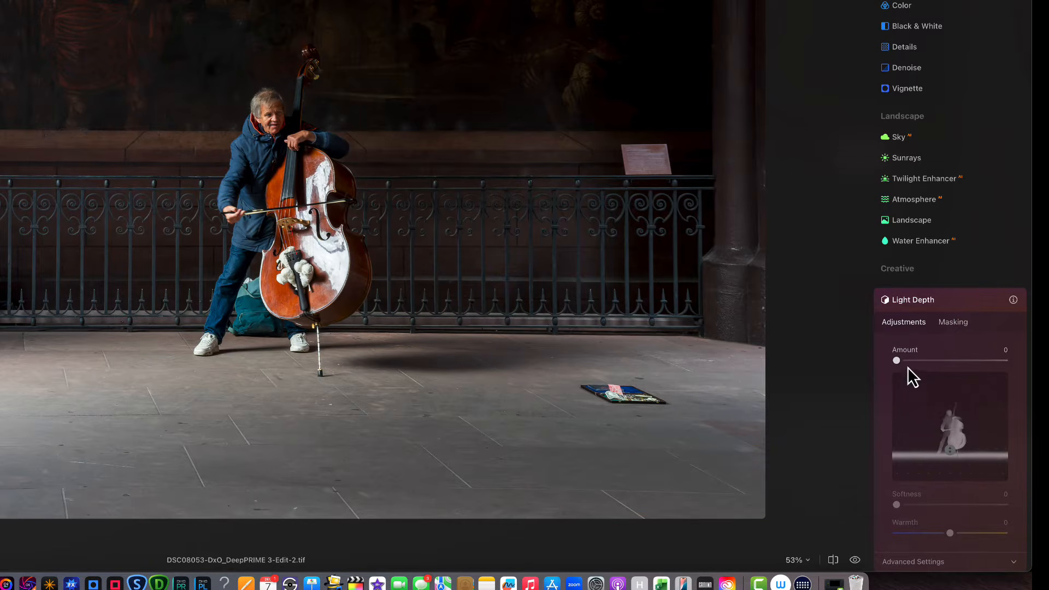
drag(897, 361, 955, 358)
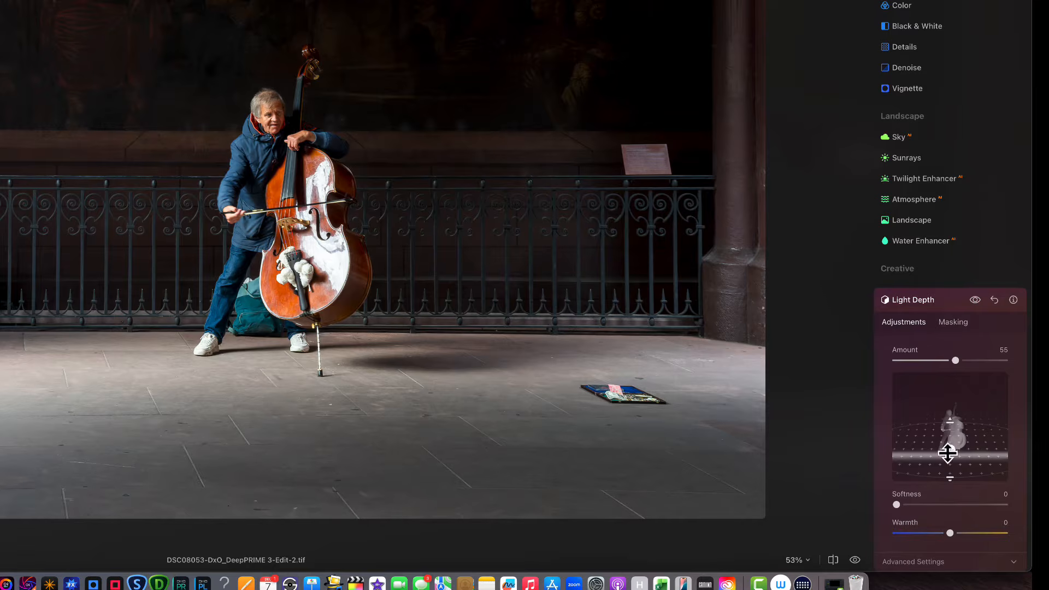
drag(952, 451, 950, 415)
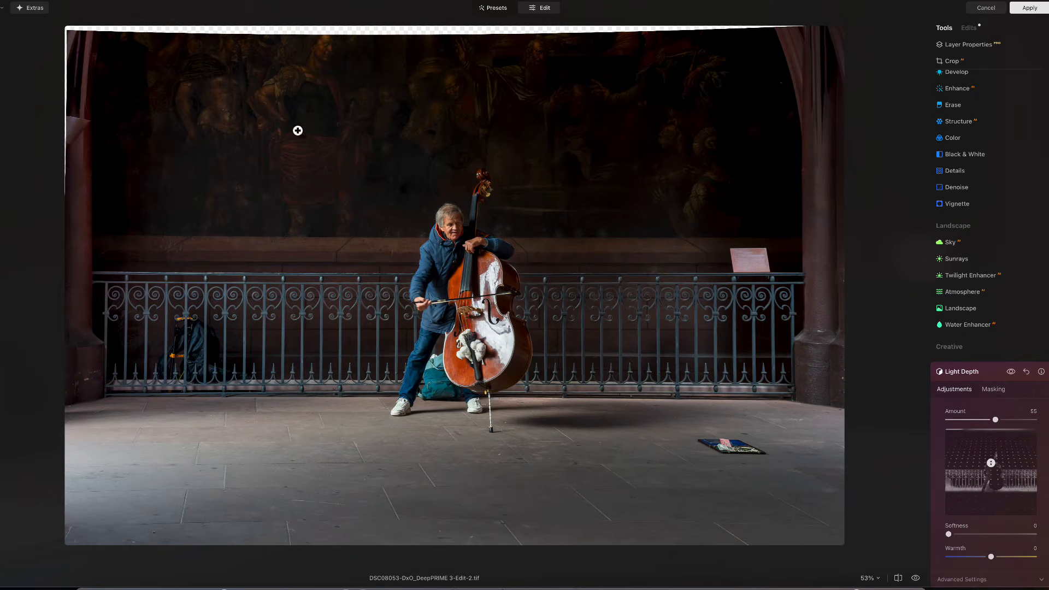
mouse_move(992, 473)
mouse_move(991, 442)
mouse_down()
mouse_move(991, 453)
mouse_move(987, 429)
mouse_move(991, 467)
mouse_up()
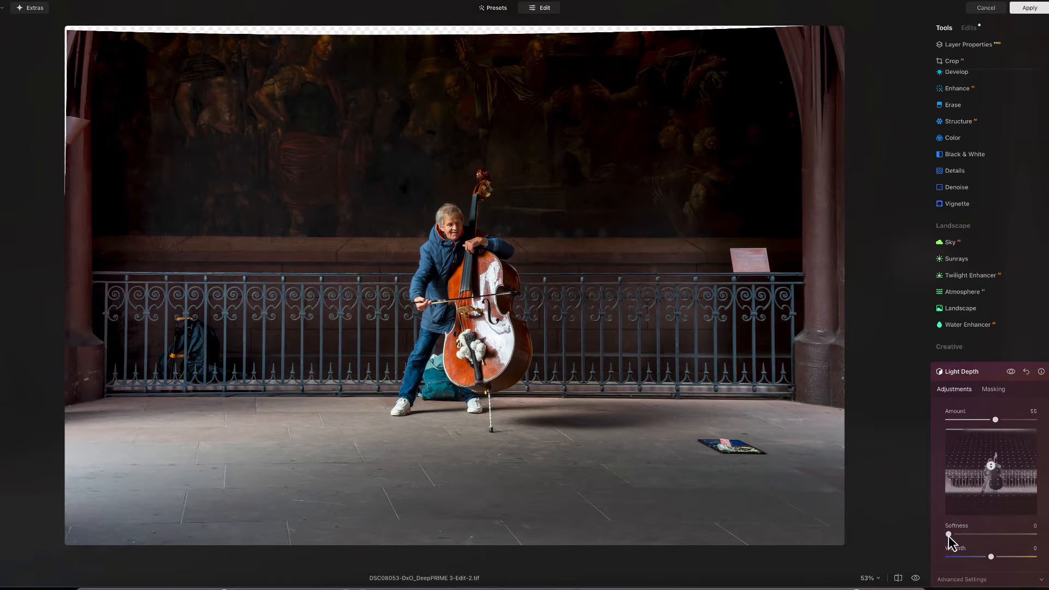
Step: Set the Light Depth softness to 18 and compare the photo with and without the effect
mouse_move(950, 534)
mouse_down()
mouse_move(1003, 534)
mouse_move(949, 534)
mouse_move(983, 534)
mouse_move(955, 534)
mouse_move(978, 534)
mouse_move(967, 537)
mouse_up()
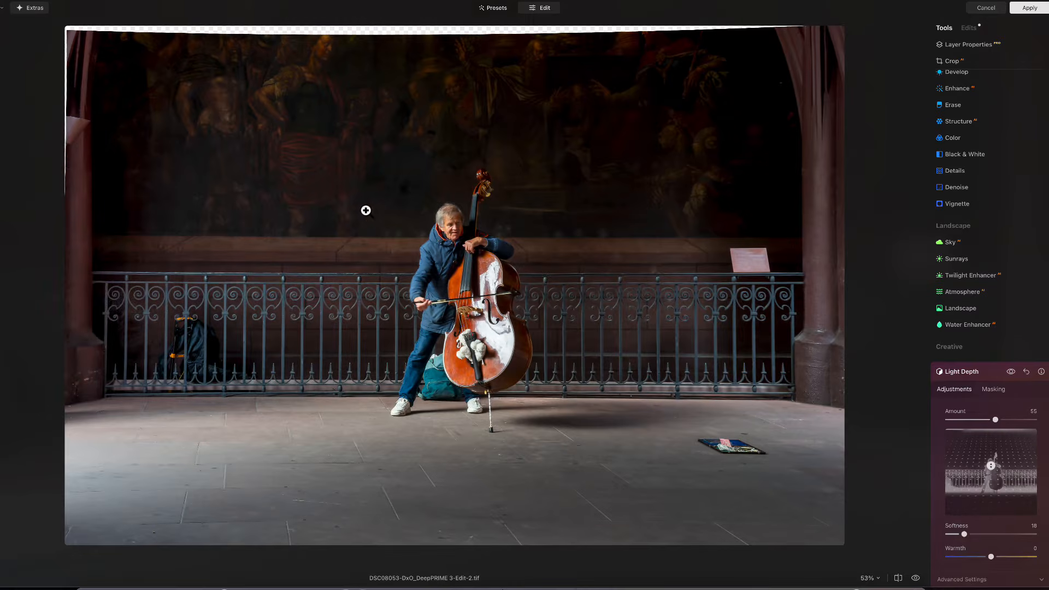
click(1011, 372)
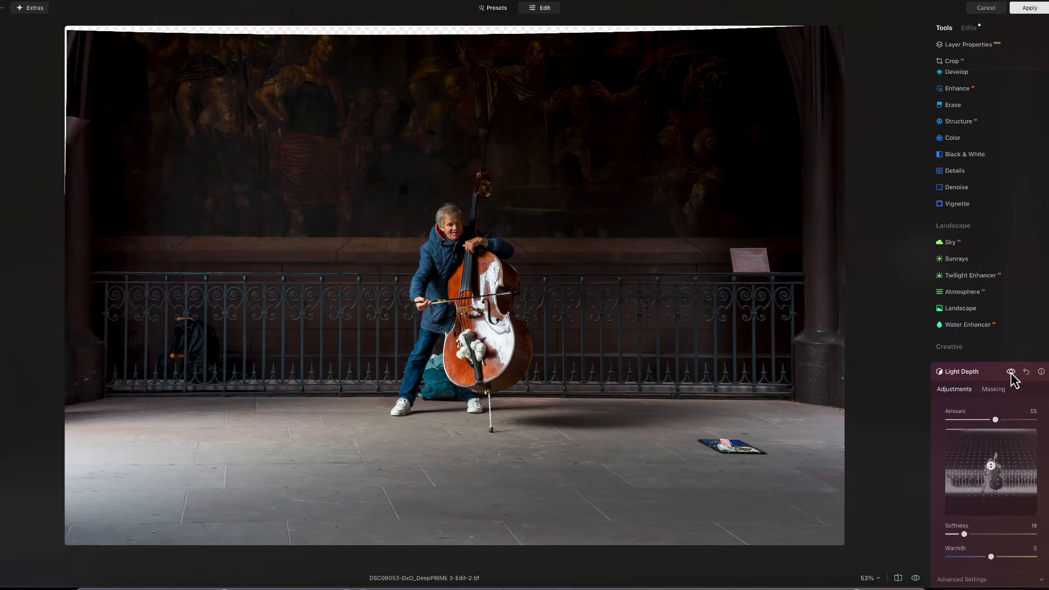
click(1012, 372)
click(1011, 372)
click(1011, 372)
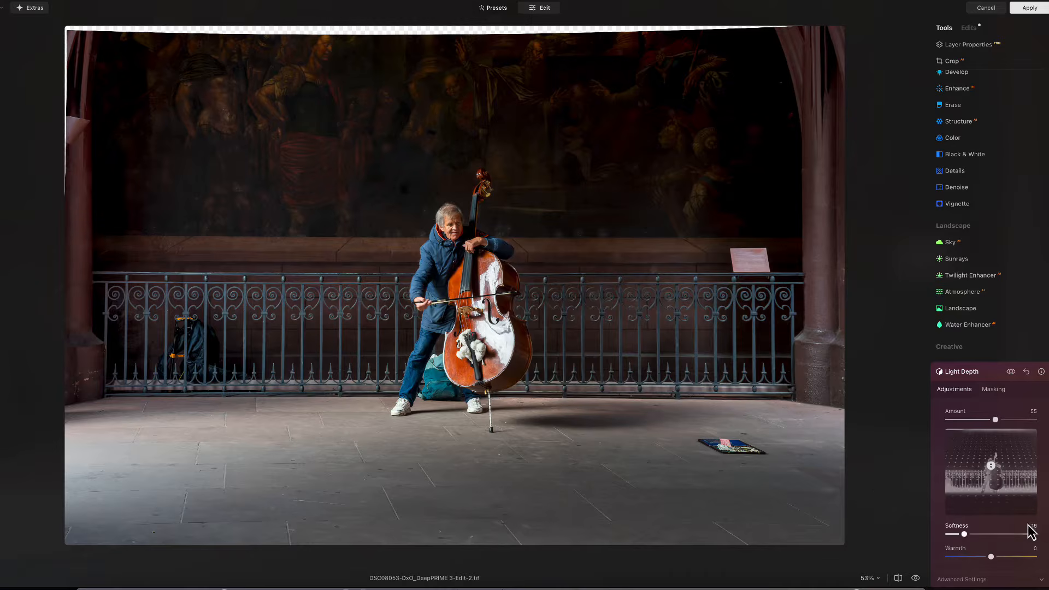
Step: In the advanced Light Depth settings, set Brightness Near to −60 and lower Brightness Far
scroll(1032, 533, down, 2)
scroll(1032, 533, down, 3)
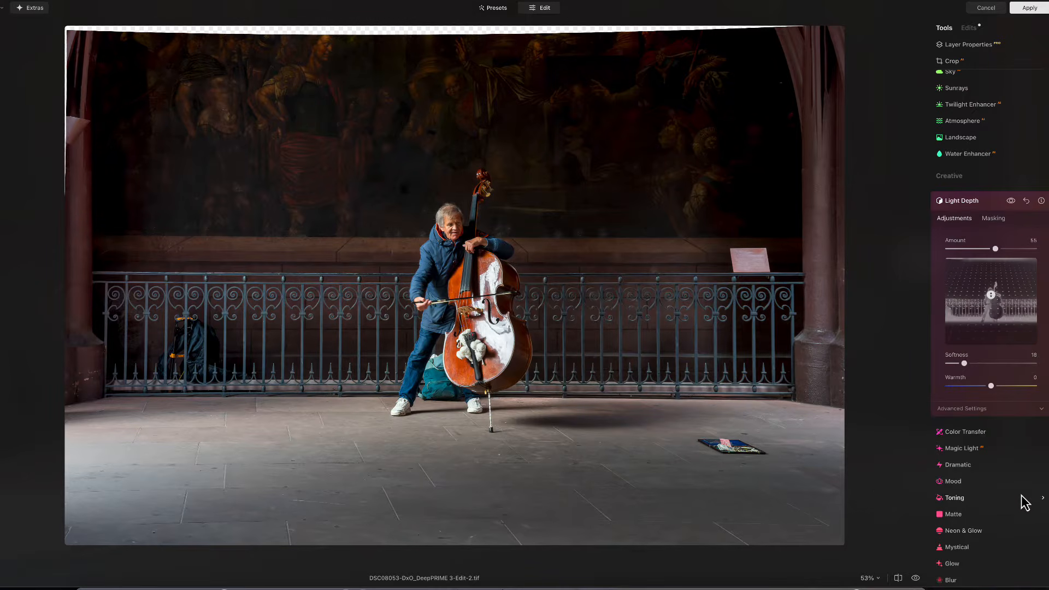
click(956, 410)
mouse_move(973, 438)
mouse_down()
mouse_move(1031, 441)
mouse_move(967, 446)
mouse_move(973, 457)
mouse_up()
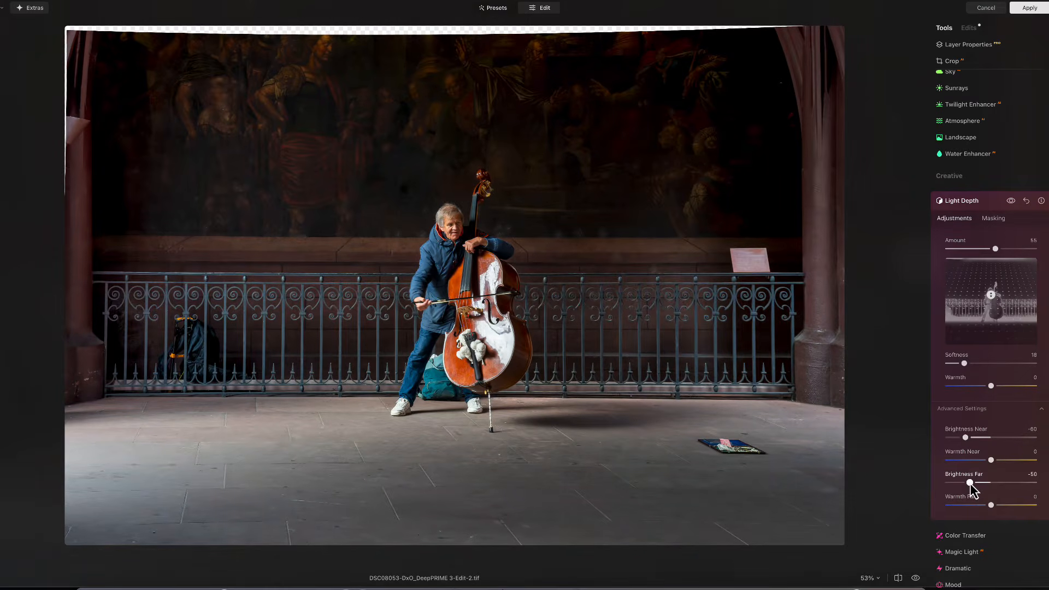
mouse_move(971, 484)
mouse_down()
mouse_move(1012, 487)
mouse_move(944, 487)
mouse_move(991, 478)
mouse_move(962, 479)
mouse_up()
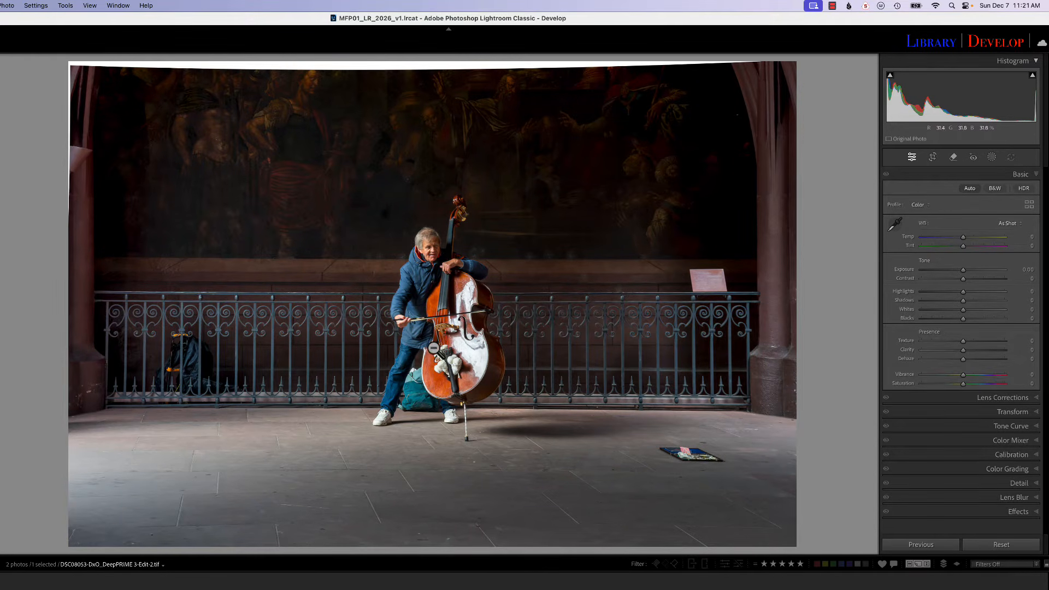
Step: Send a copy of the edited TIFF from Lightroom Classic to Topaz Photo AI for processing
click(6, 5)
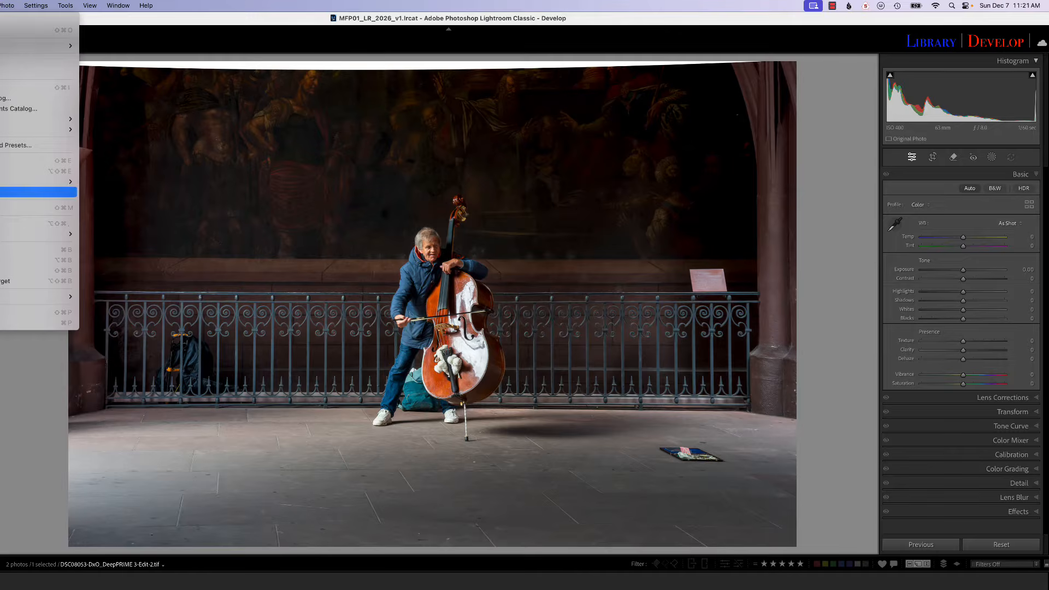
mouse_move(38, 233)
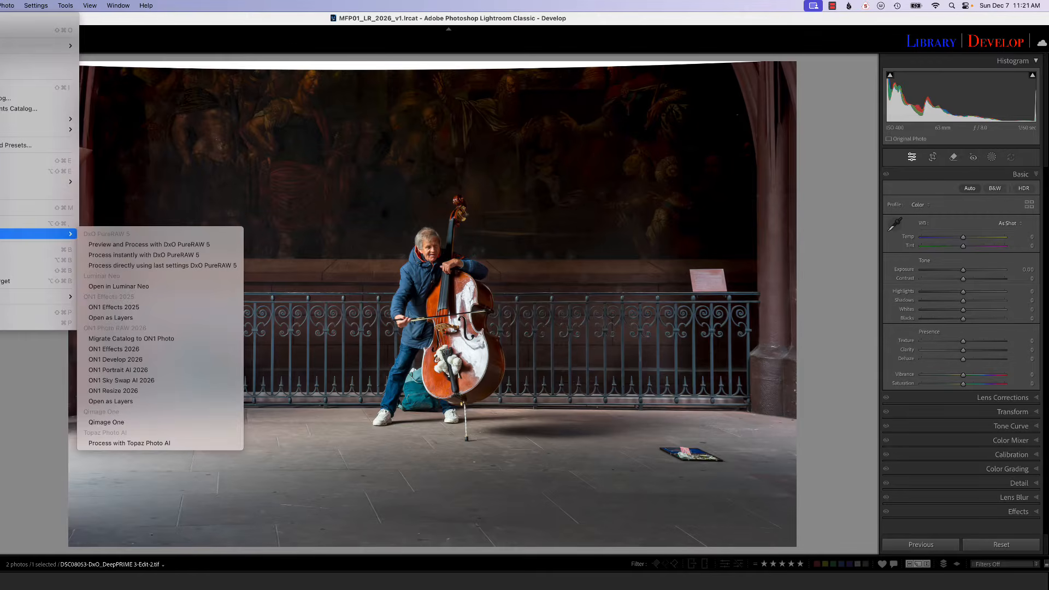
click(161, 443)
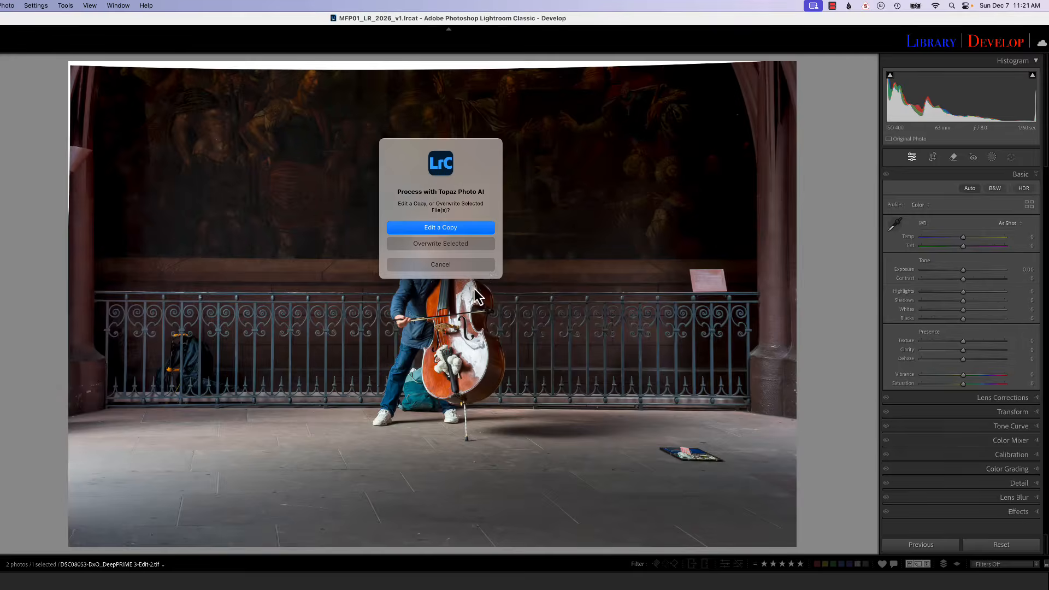
click(438, 228)
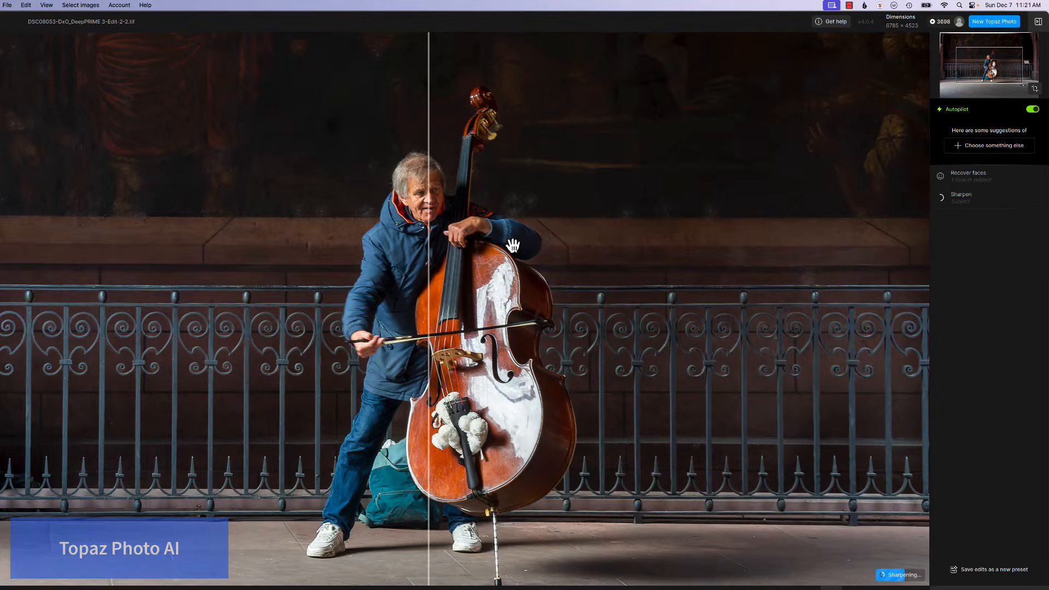
Step: Compare the Topaz face recovery and sharpening with the original across the musician, and return the result to Lightroom Classic
mouse_move(1030, 215)
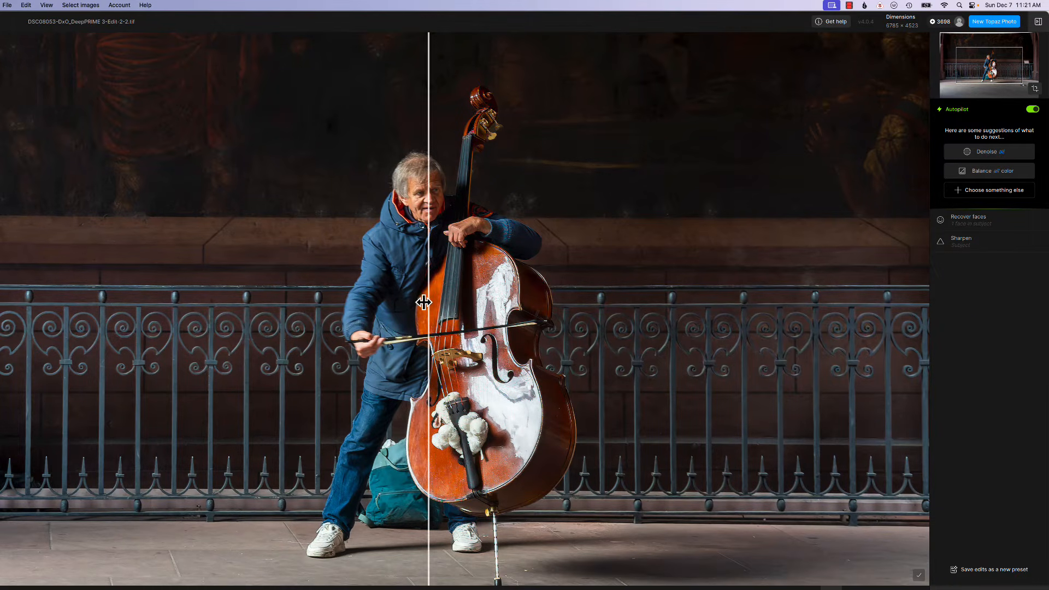
drag(428, 303, 258, 344)
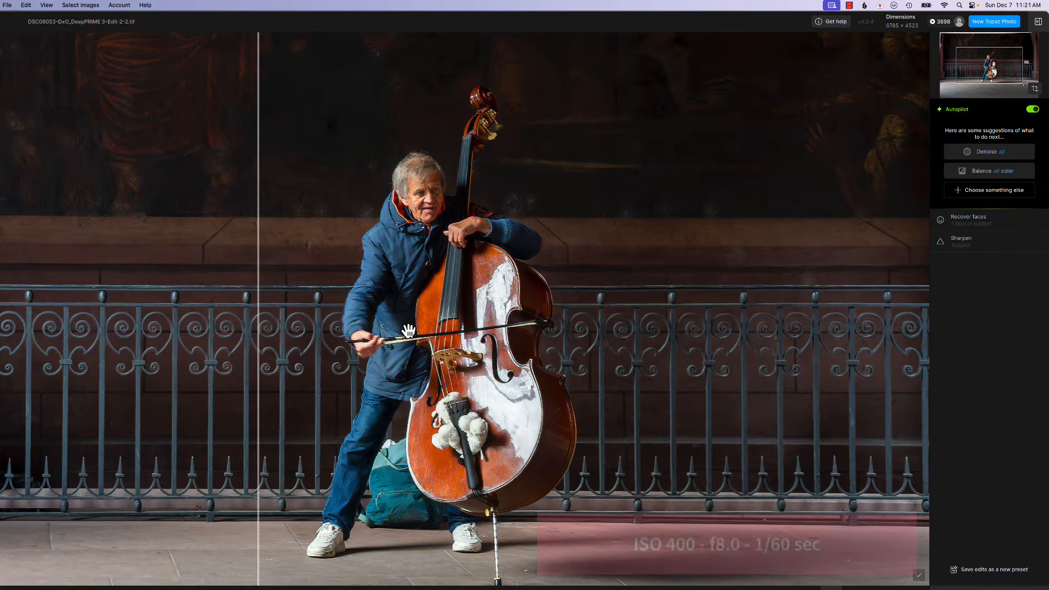
drag(257, 312, 191, 382)
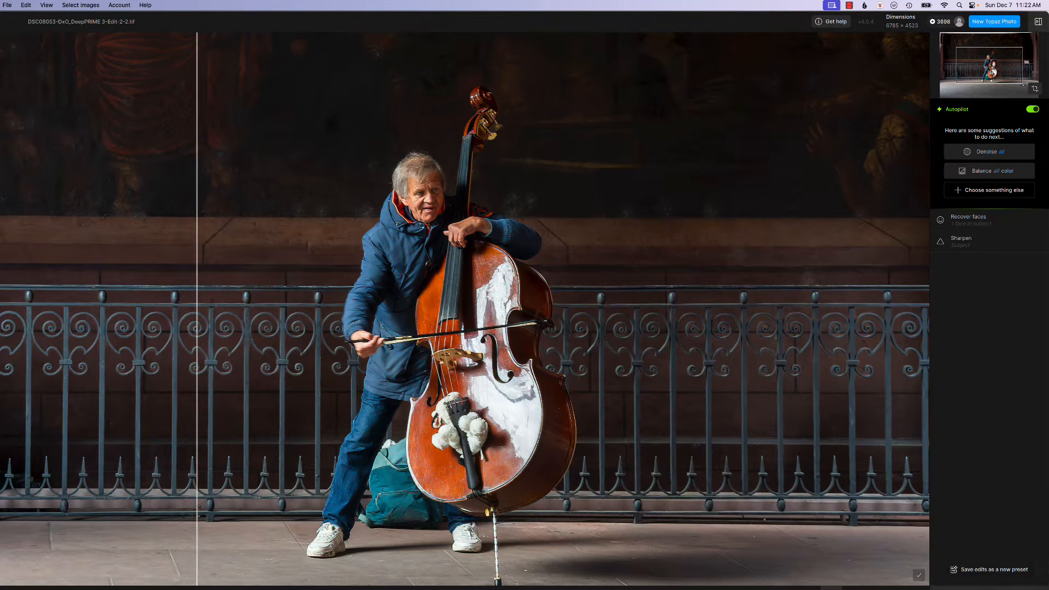
click(989, 588)
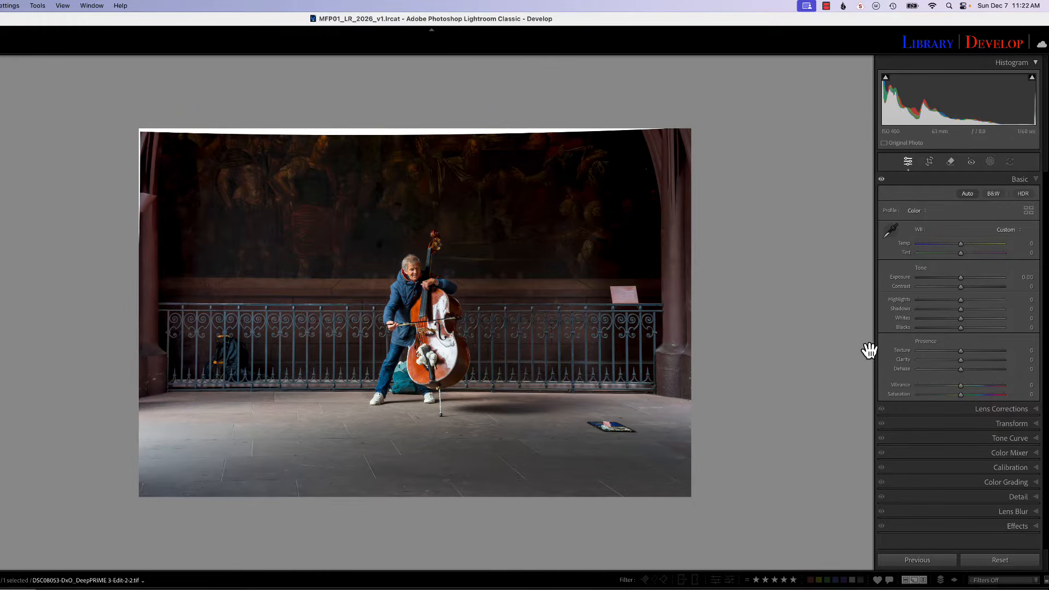
Step: Apply a Guided Upright transform with two horizontal guides, along the base and the top rail of the iron railing
click(967, 424)
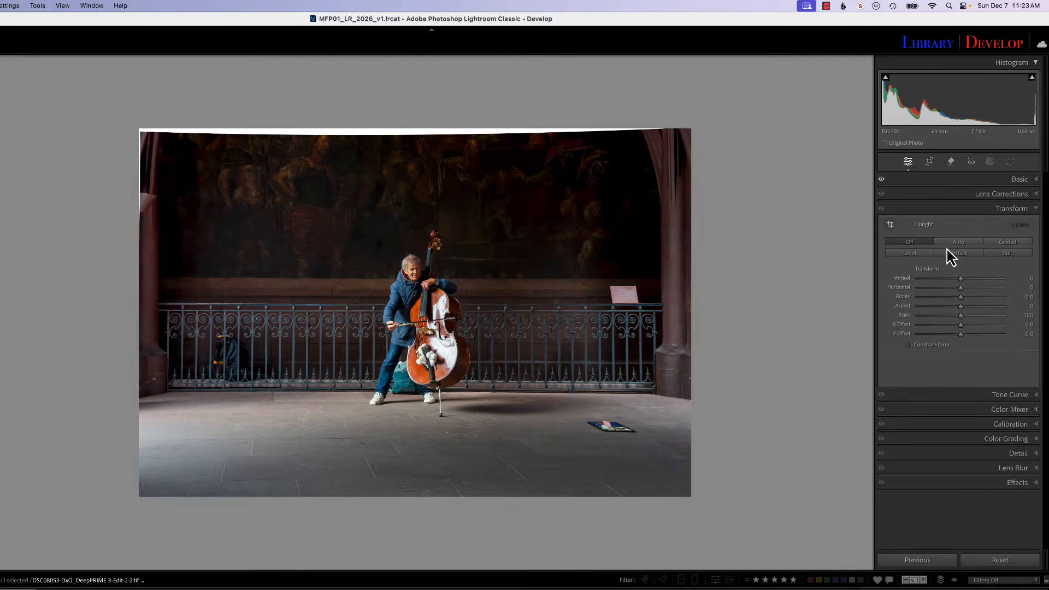
click(891, 225)
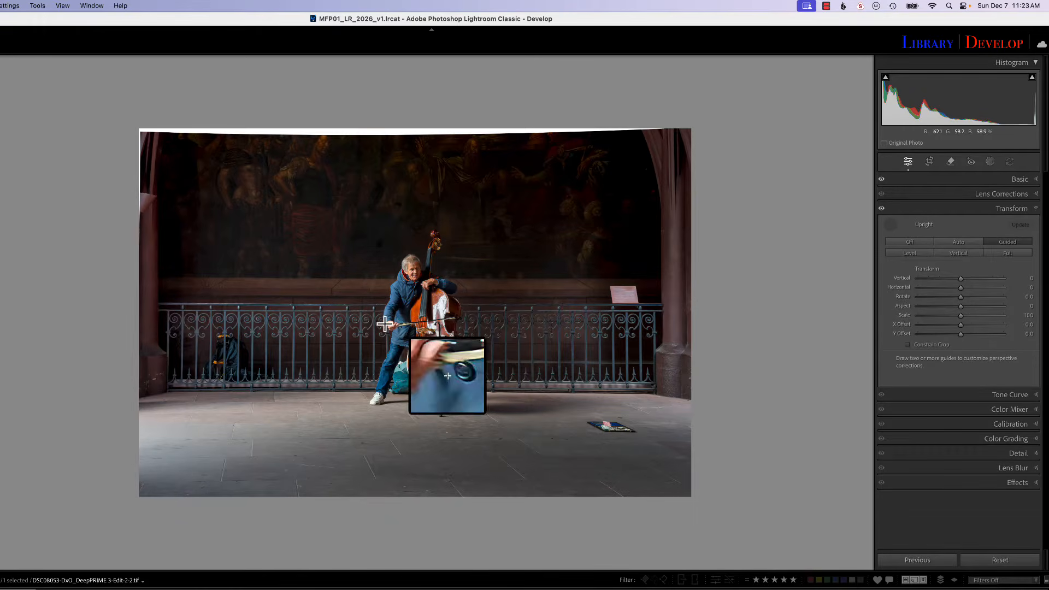
drag(221, 390, 588, 388)
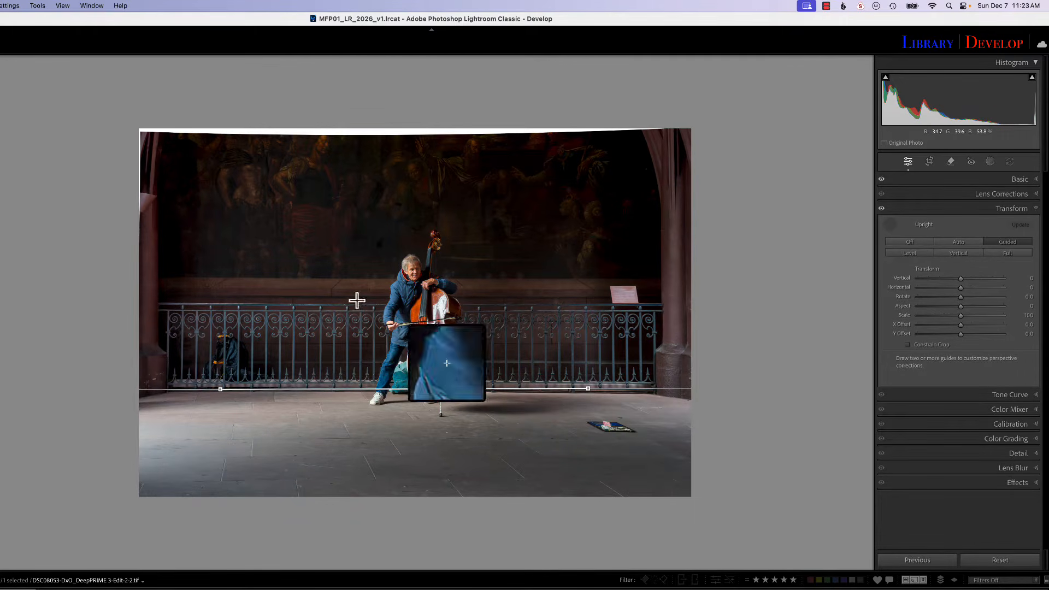
drag(204, 303, 697, 303)
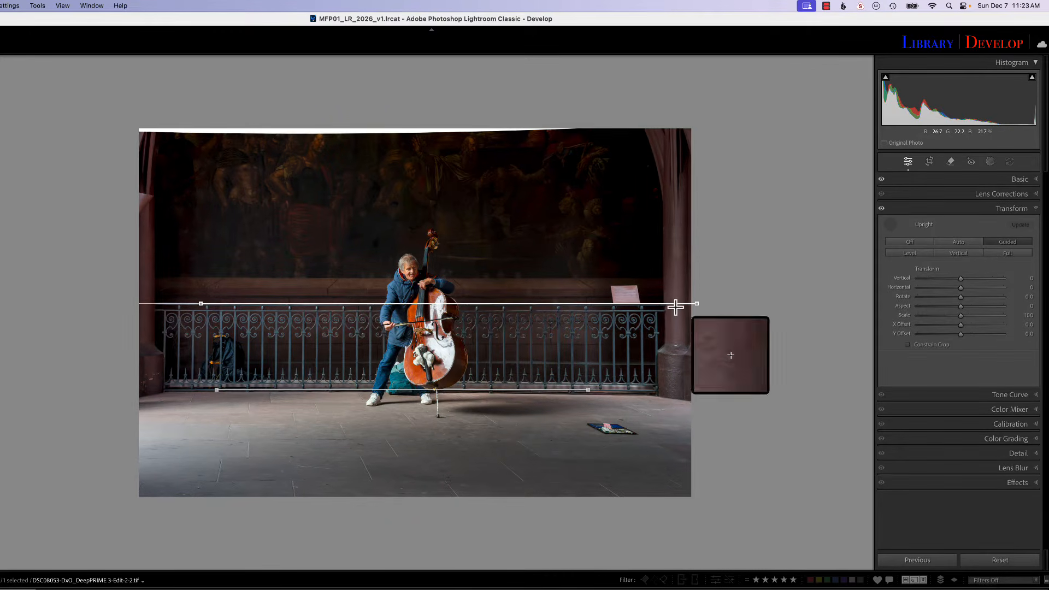
Step: Switch the crop to portrait orientation and tighten it around the musician, leaving room above the bass and floor below his feet
click(930, 162)
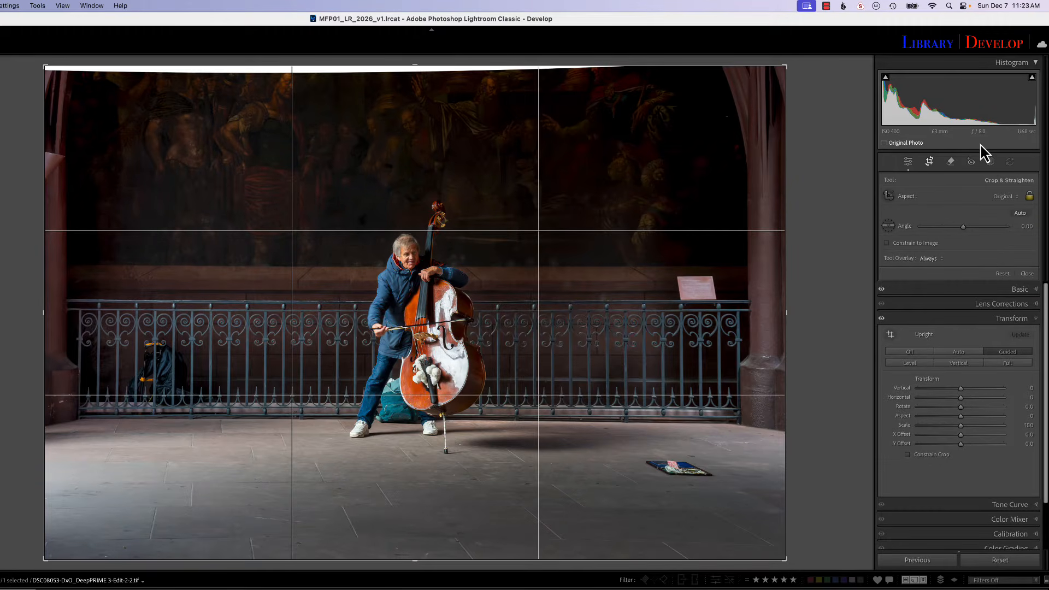
key(x)
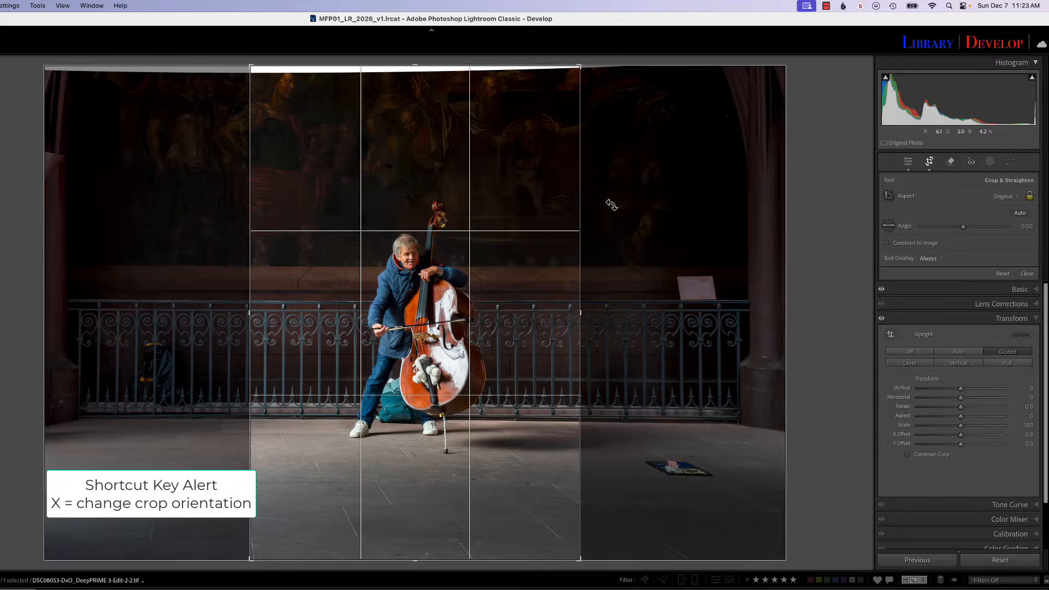
drag(492, 66, 494, 131)
drag(456, 206, 463, 294)
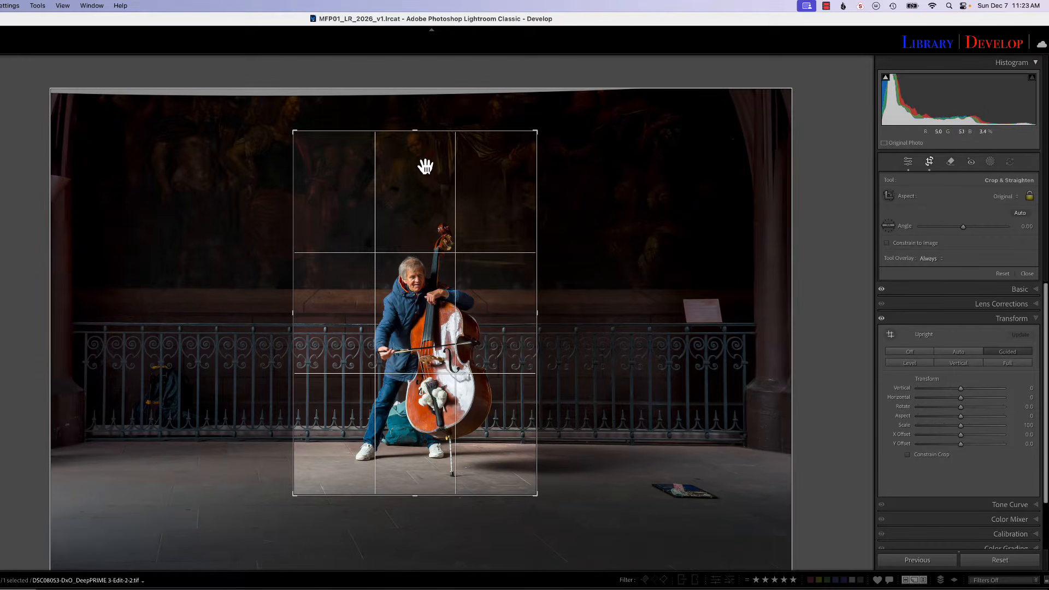
drag(417, 133, 414, 124)
drag(419, 197, 440, 193)
drag(414, 115, 414, 125)
drag(417, 499, 415, 514)
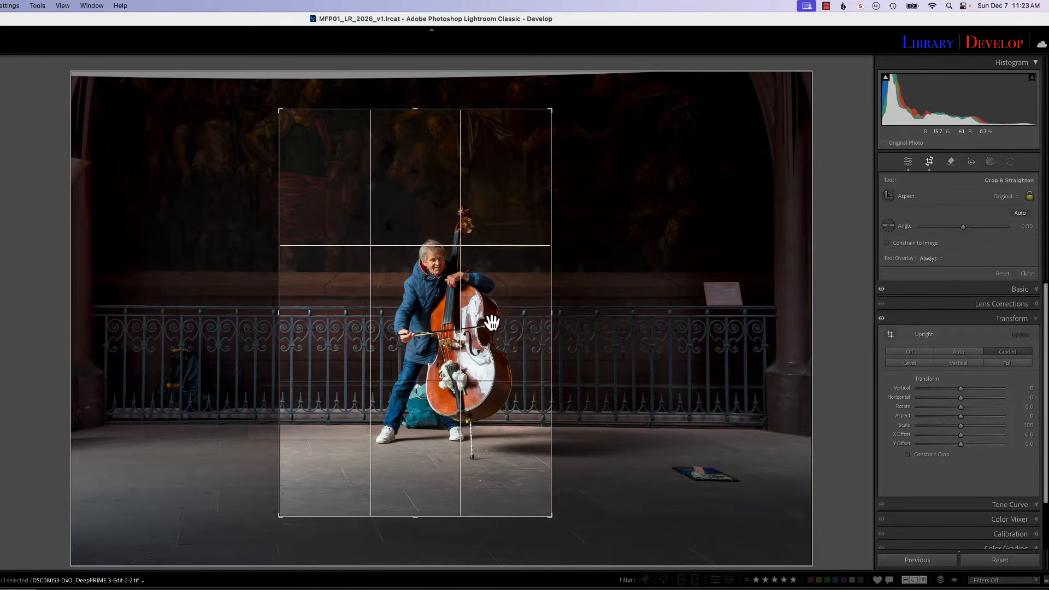
Step: Fine-tune the crop frame's size and place the musician near its right-hand thirds line, and apply the crop
drag(454, 338, 446, 342)
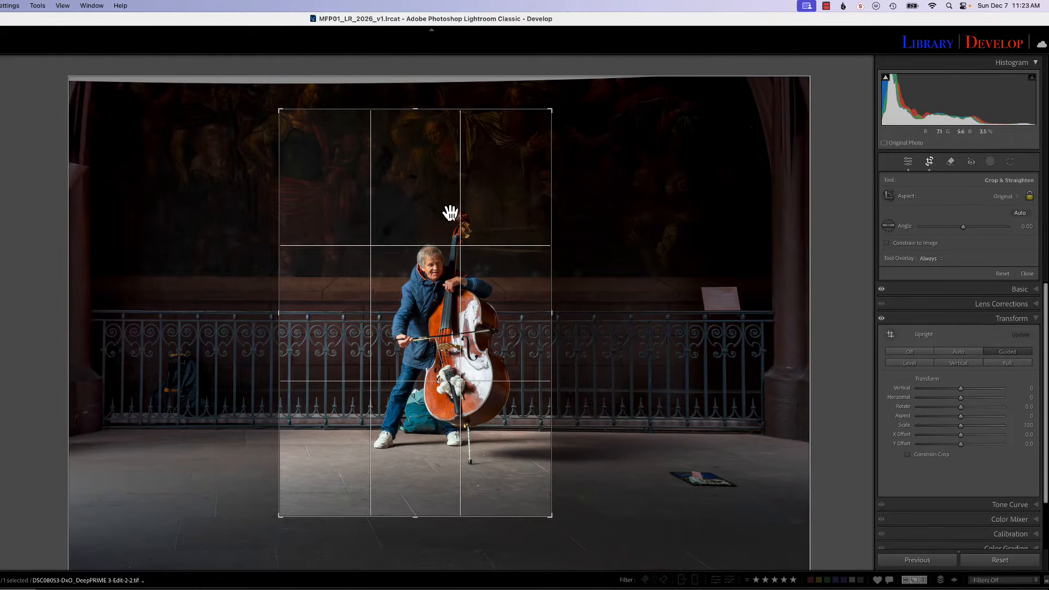
drag(459, 332, 459, 333)
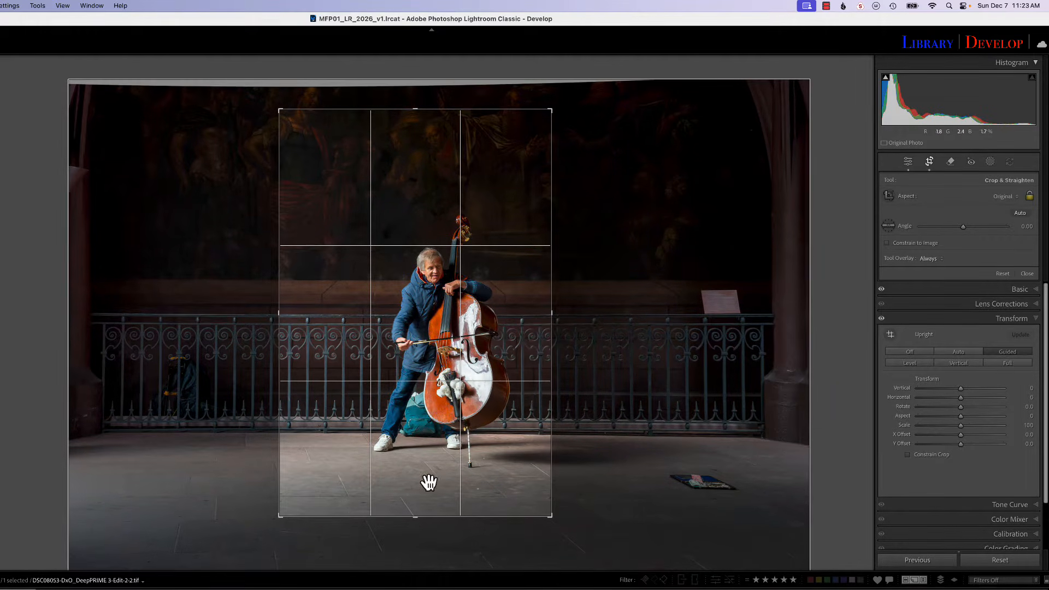
drag(415, 519, 416, 522)
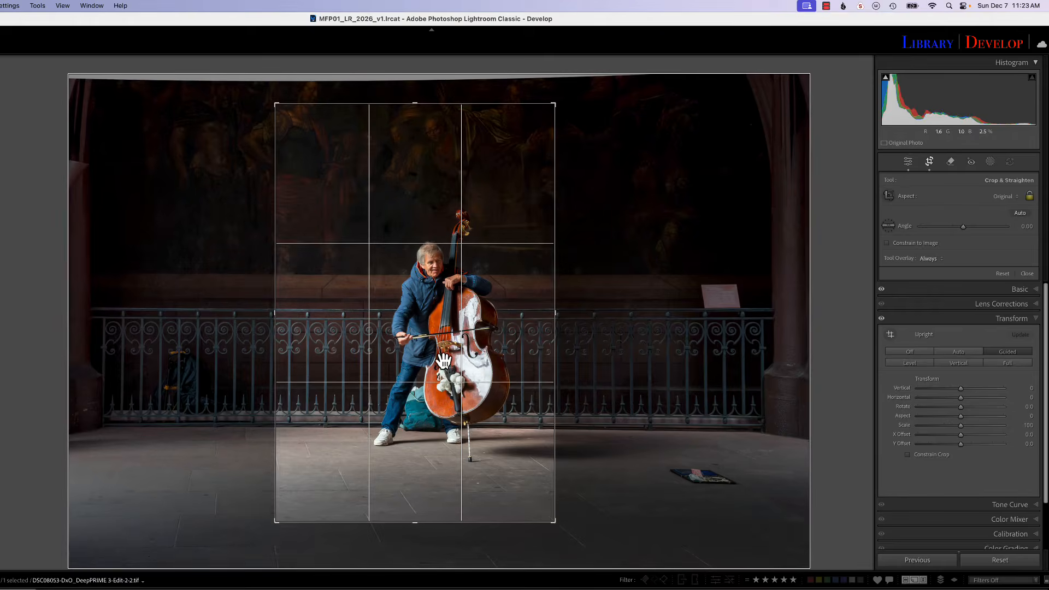
drag(442, 359, 447, 363)
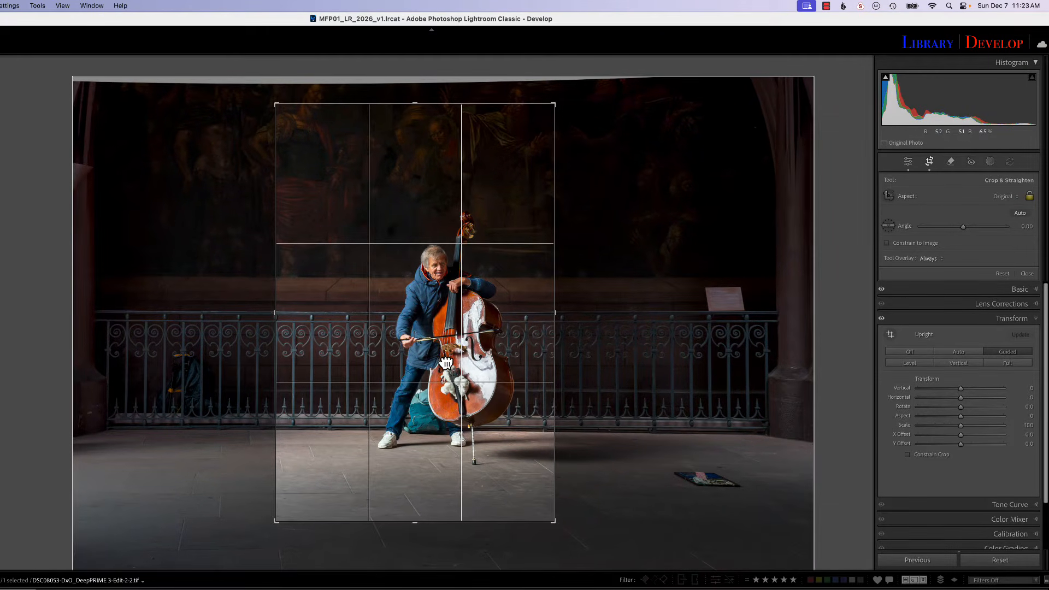
key(Return)
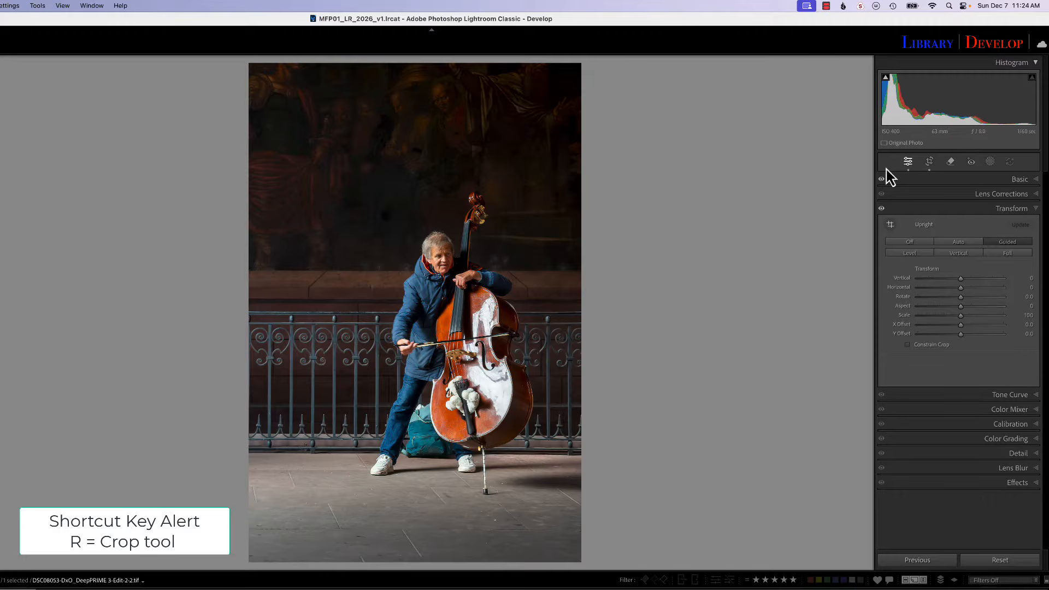
Step: Reopen the crop, straighten the photo with an angle of −0.16 and apply it
click(930, 162)
drag(615, 333, 614, 333)
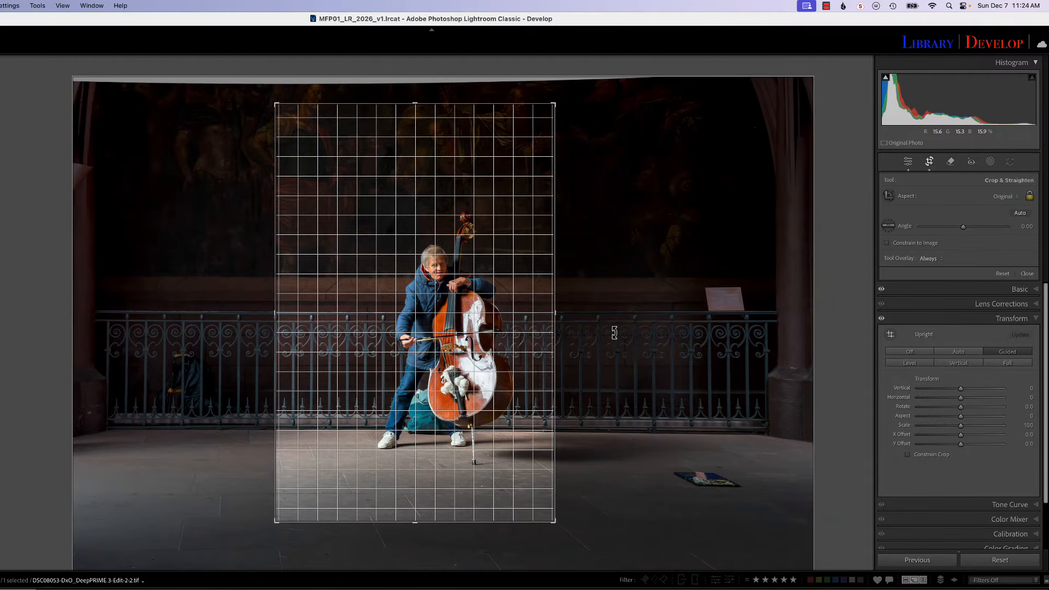
drag(614, 333, 614, 333)
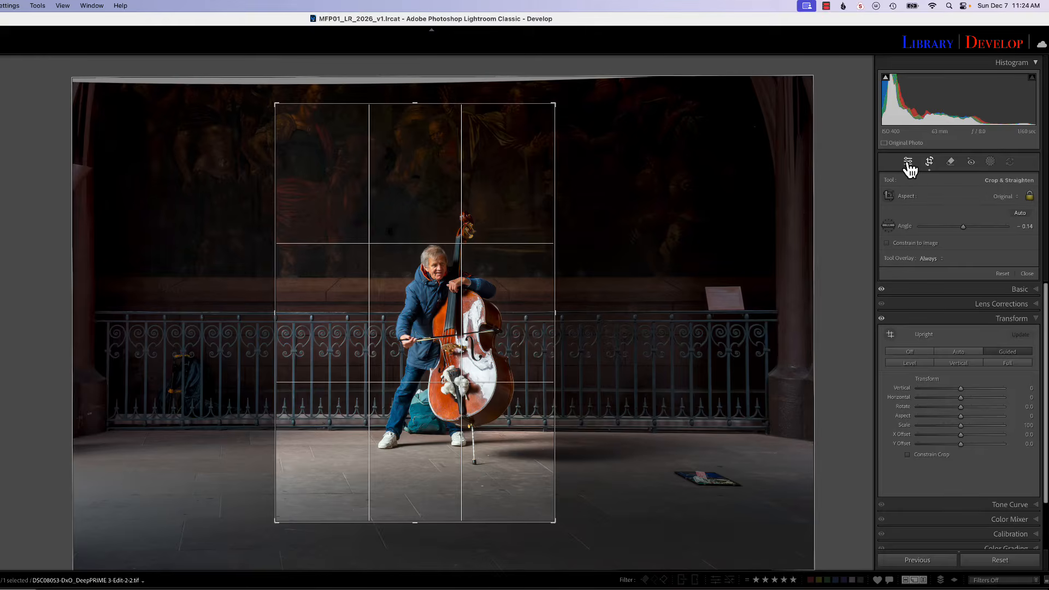
drag(565, 284, 566, 284)
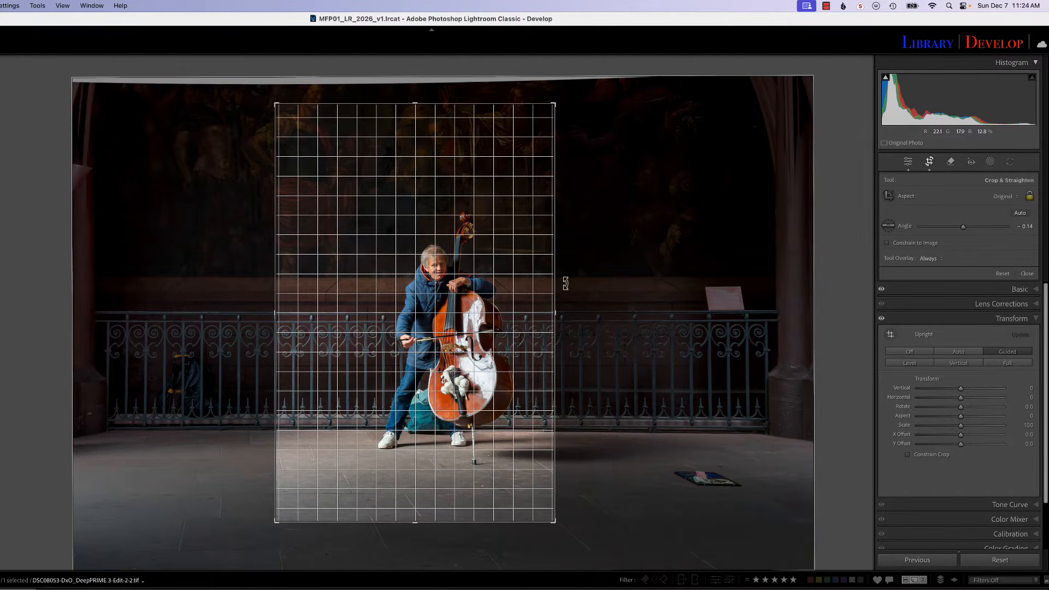
drag(565, 283, 566, 284)
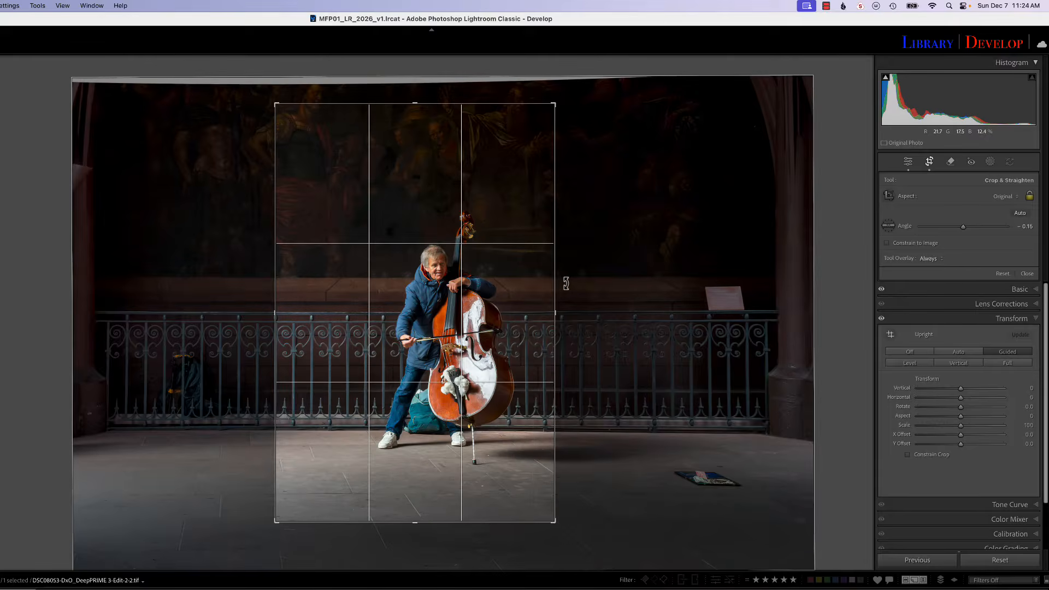
key(Return)
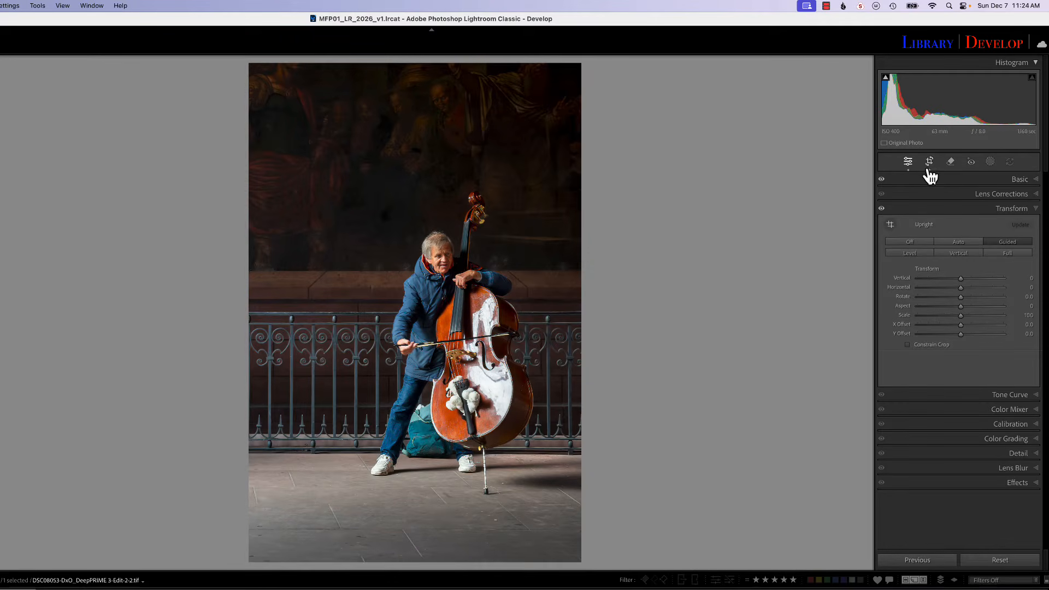
Step: Add a diagonal linear gradient mask over the foreground floor and lower its Exposure to −0.46
click(983, 164)
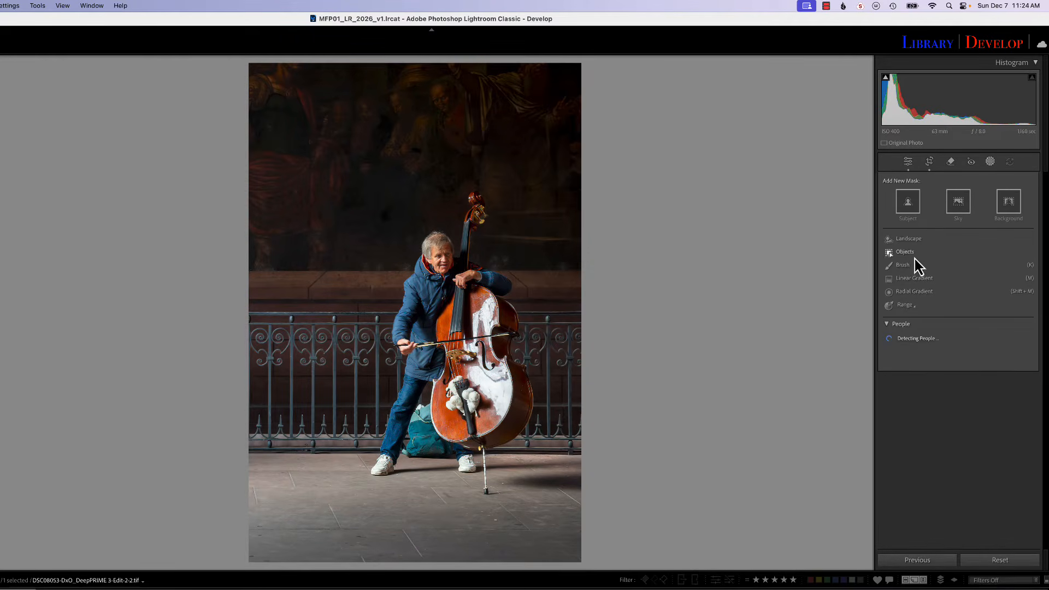
click(914, 279)
drag(488, 519, 462, 434)
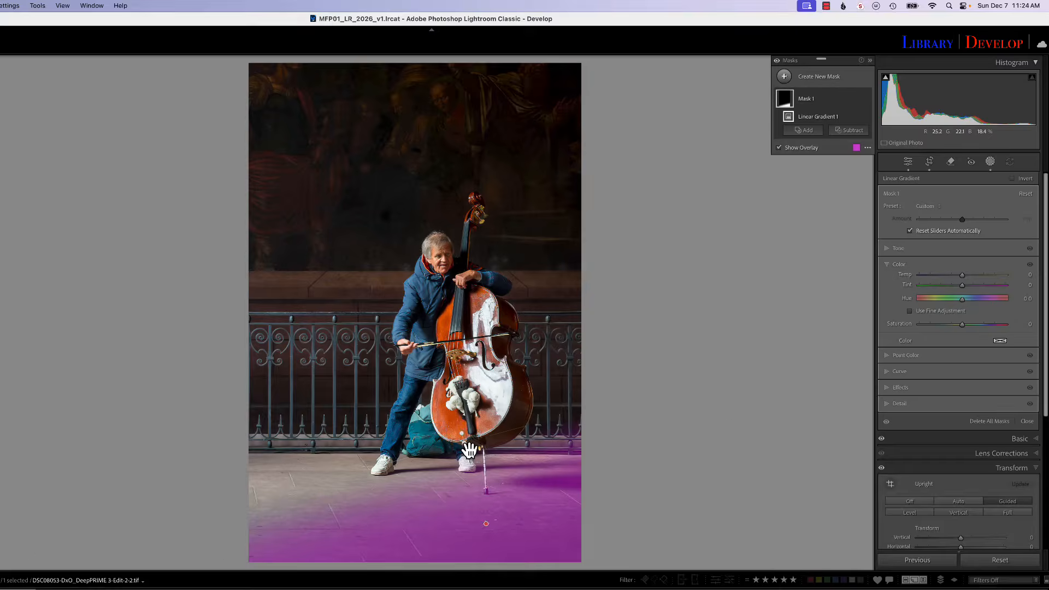
click(905, 253)
drag(963, 269, 960, 269)
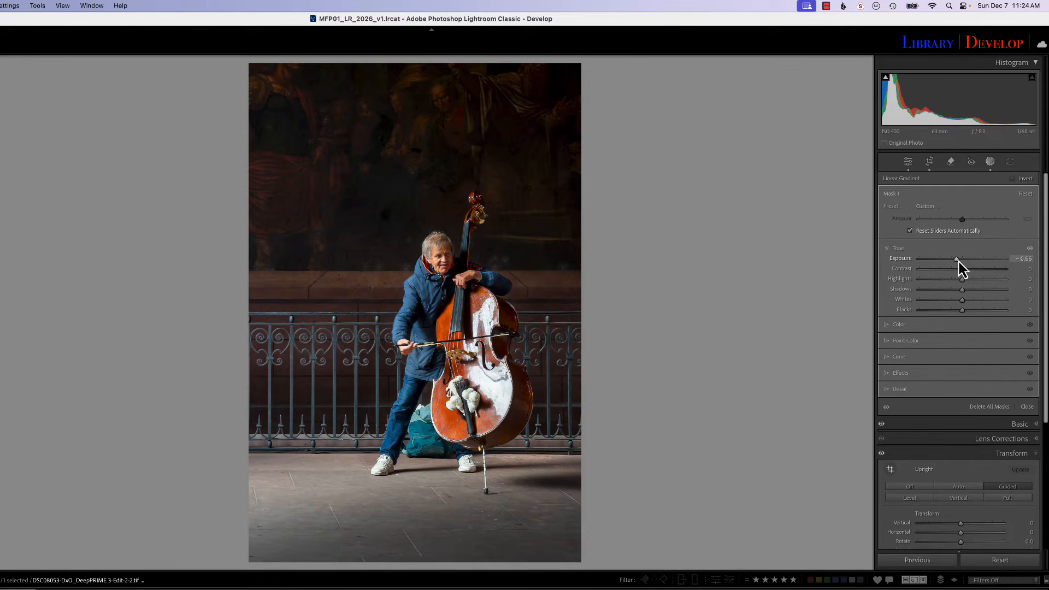
drag(959, 261, 958, 263)
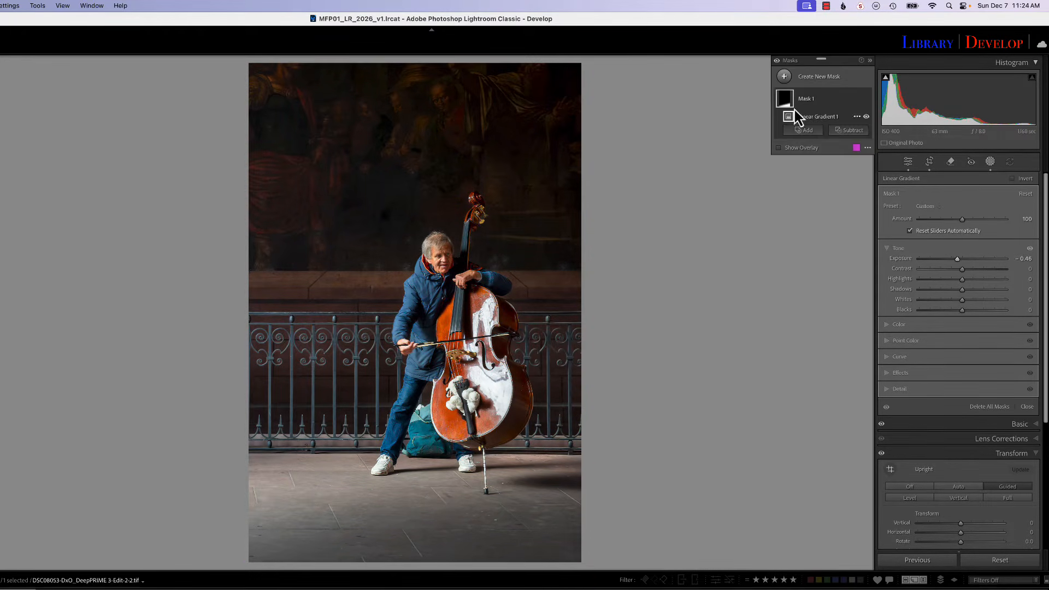
Step: Add a wide radial gradient mask over the floor, centred beyond the photo's left edge and reaching past the musician's feet
click(784, 76)
click(842, 205)
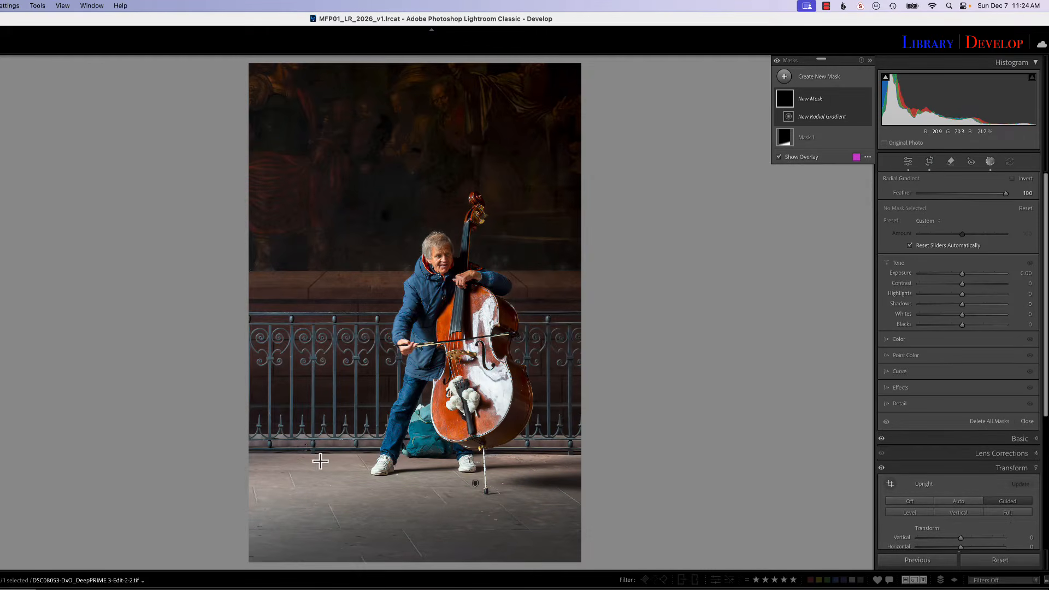
drag(117, 497, 520, 449)
drag(526, 496, 519, 457)
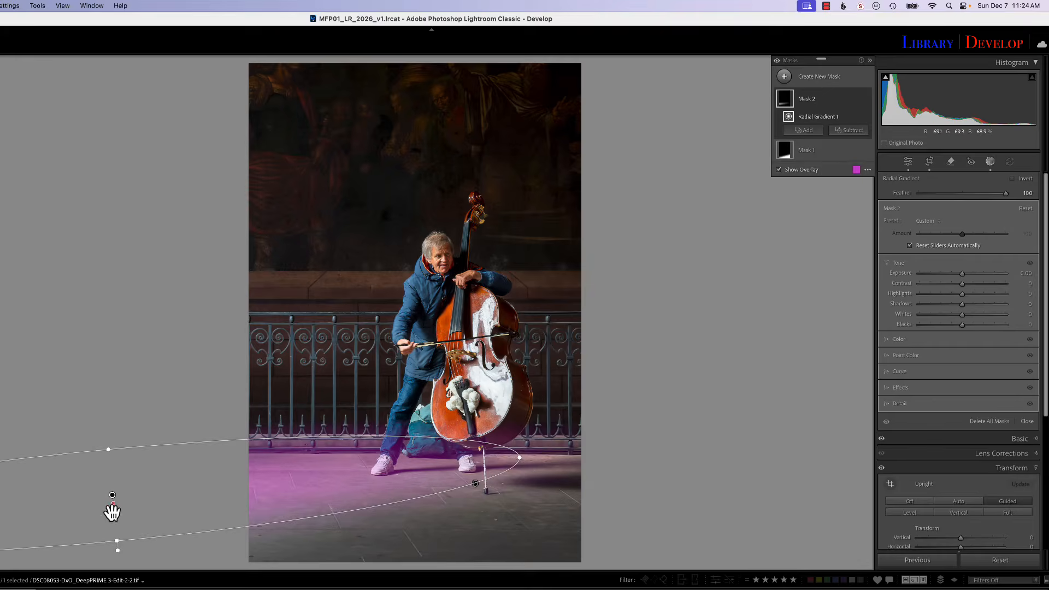
drag(117, 499, 178, 507)
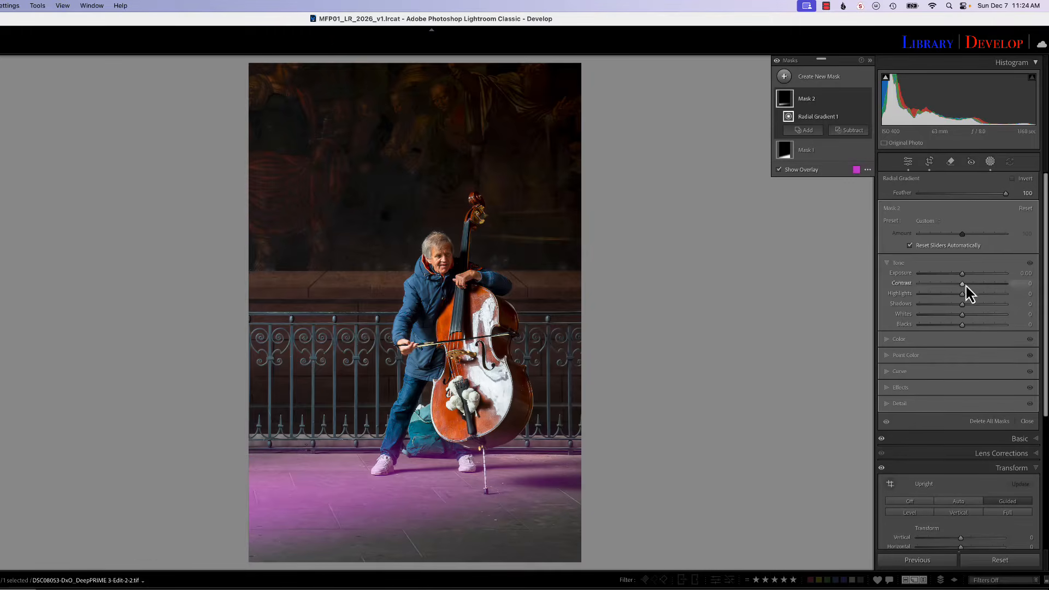
Step: Set the radial mask's Exposure to 0.53, Shadows to 98, Texture to 53 and Temp to 10
drag(963, 274, 1004, 305)
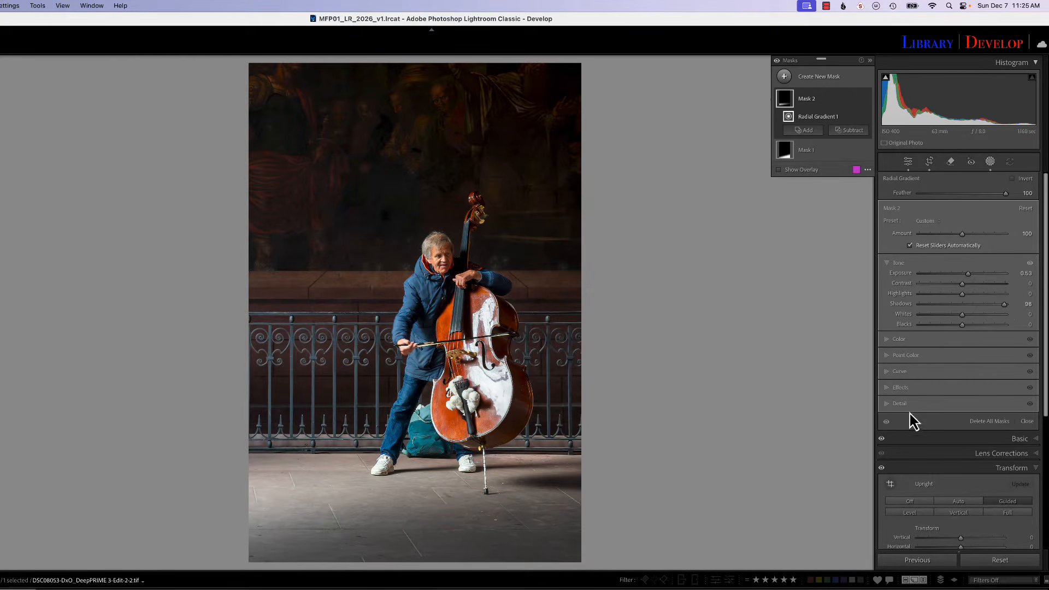
click(901, 389)
drag(963, 339, 987, 338)
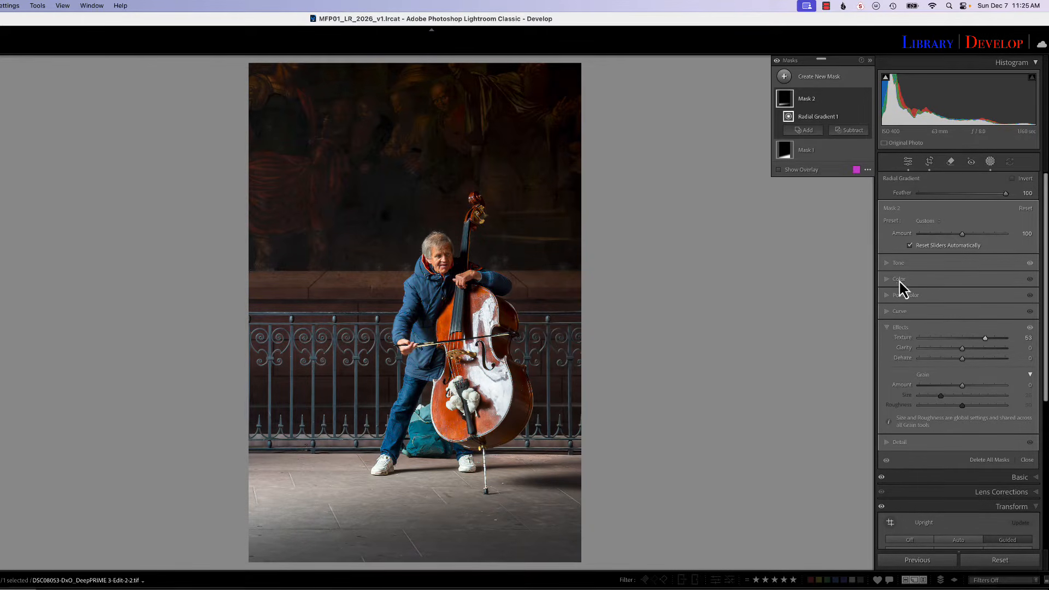
click(900, 281)
drag(963, 291, 965, 298)
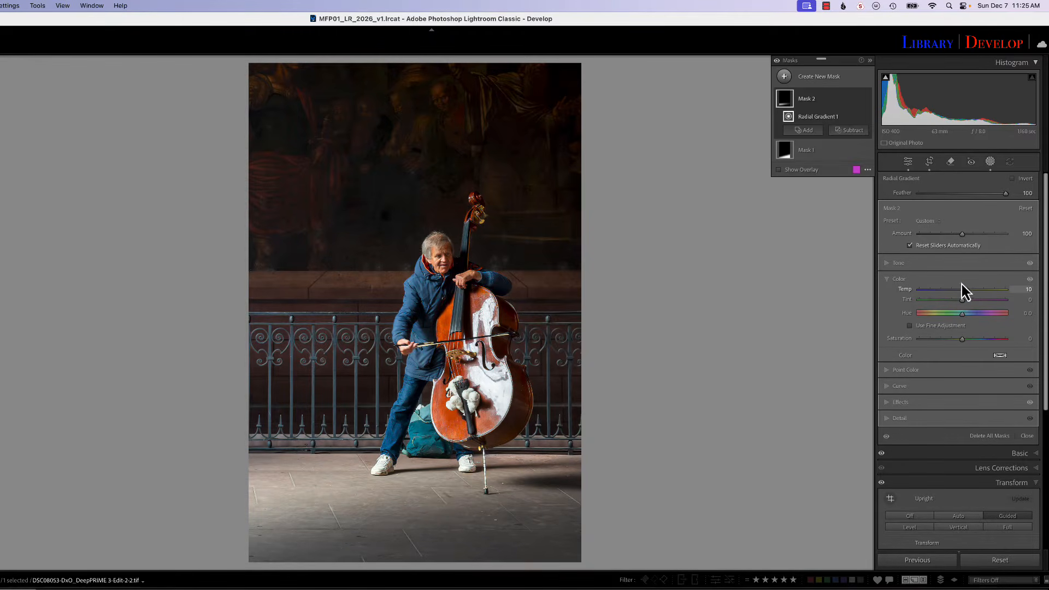
Step: Subtract the subject from the radial floor mask and compare the photo with and without all masks
click(844, 135)
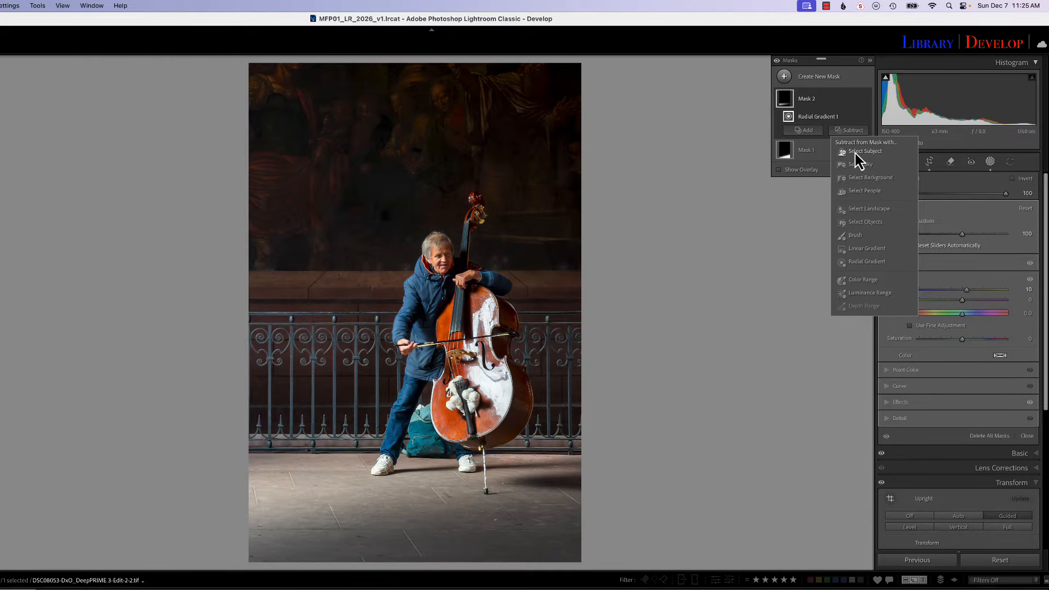
click(856, 153)
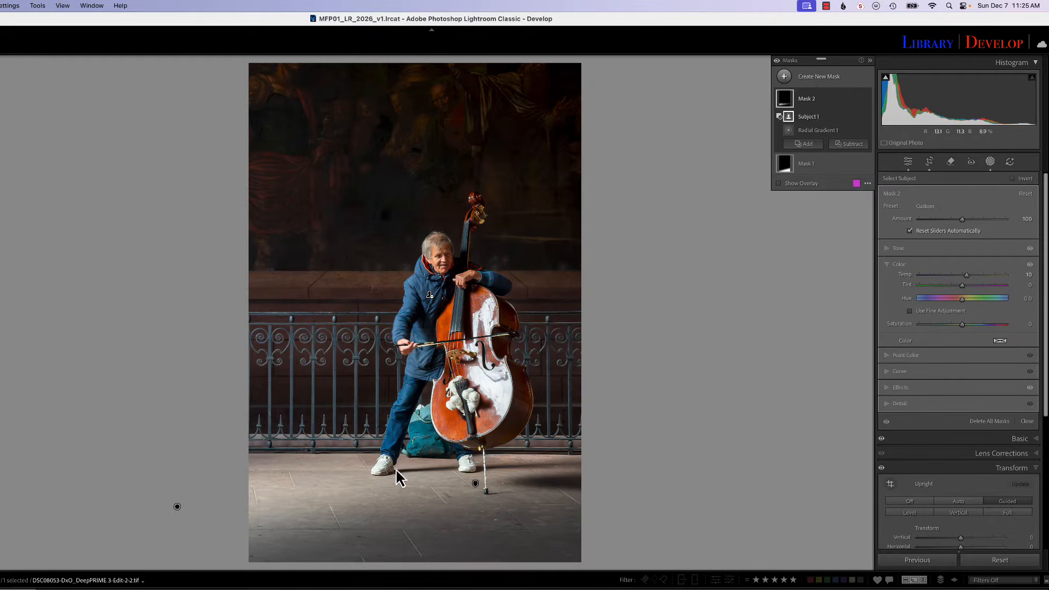
click(778, 61)
click(778, 61)
click(778, 61)
click(777, 61)
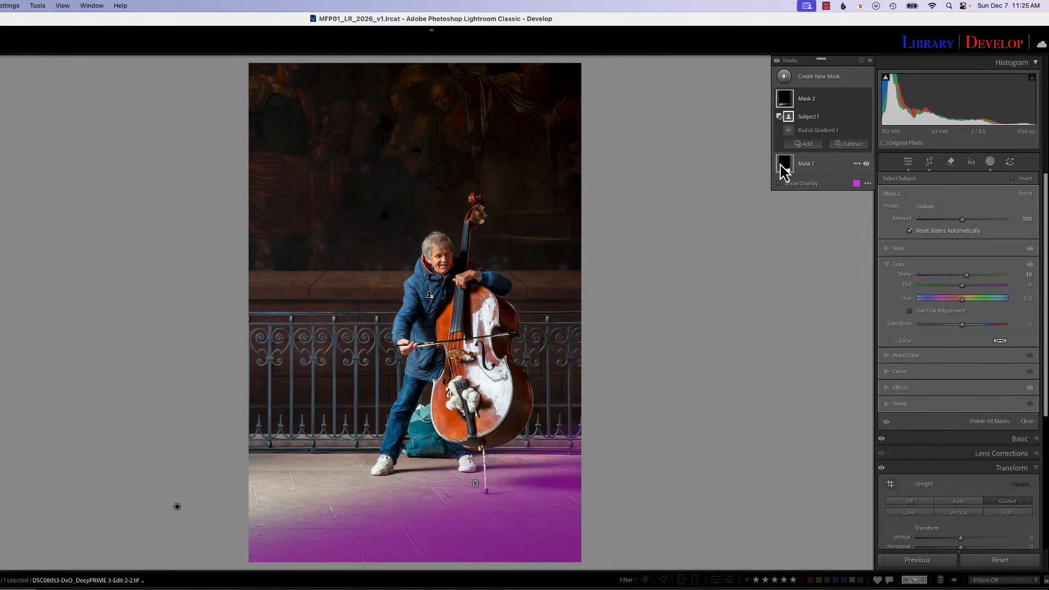
Step: Add a level linear gradient mask covering the painted wall above the ledge and subtract the subject from it
click(784, 77)
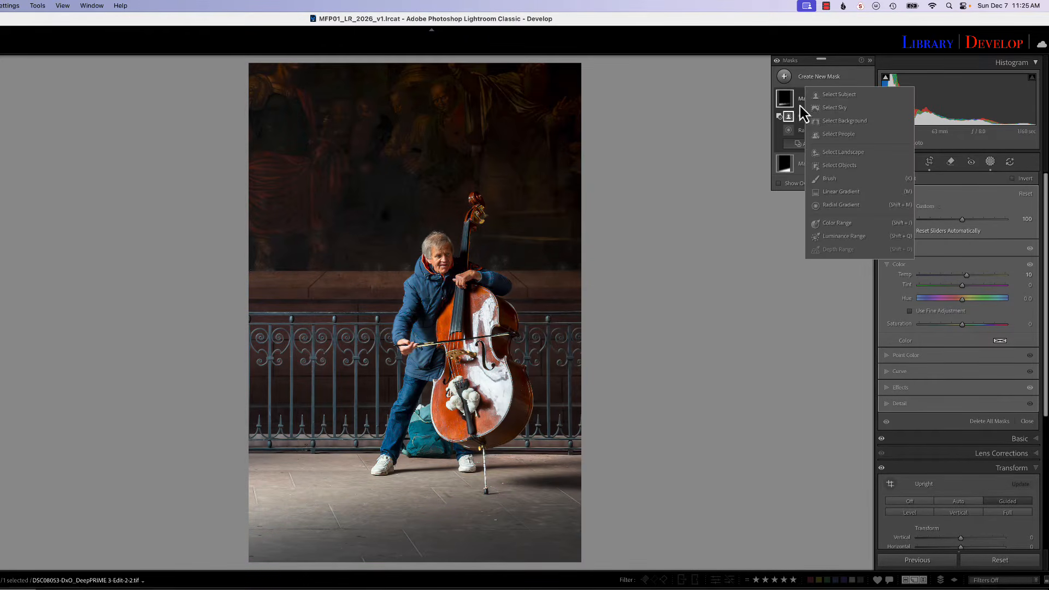
click(830, 193)
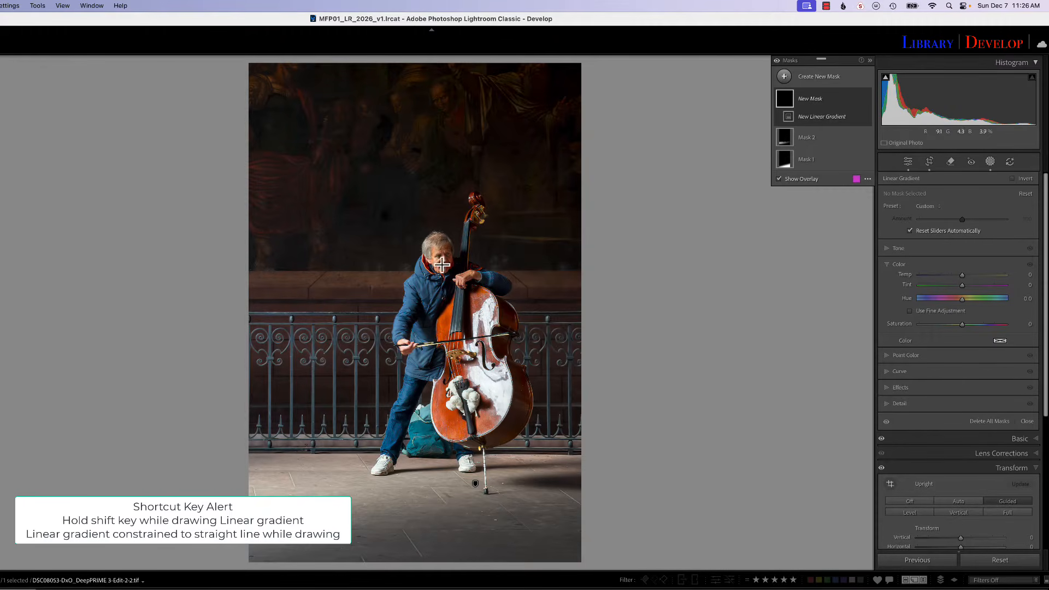
drag(382, 265, 381, 274)
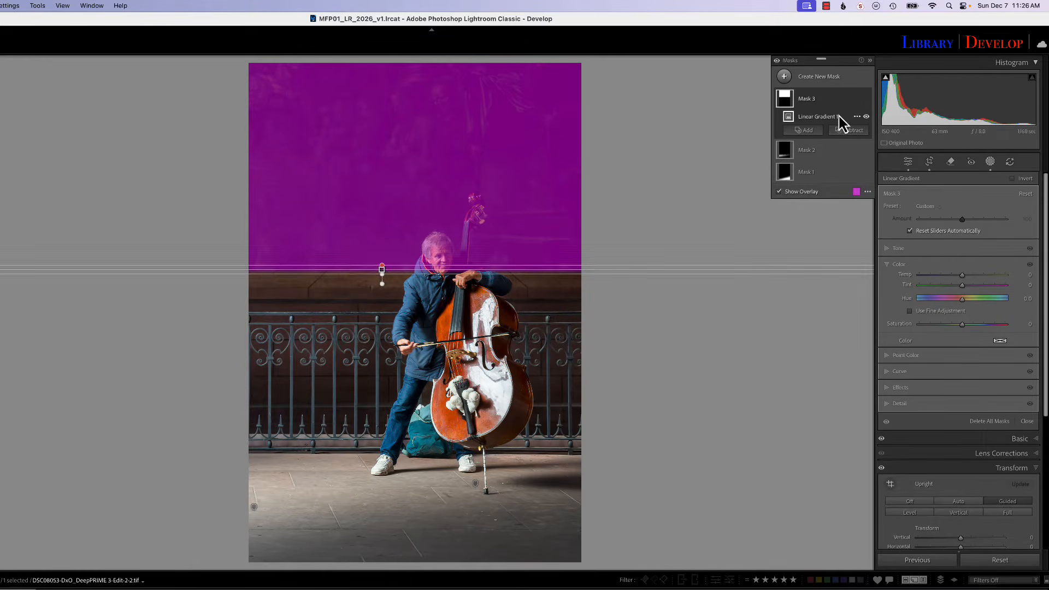
click(847, 132)
click(861, 154)
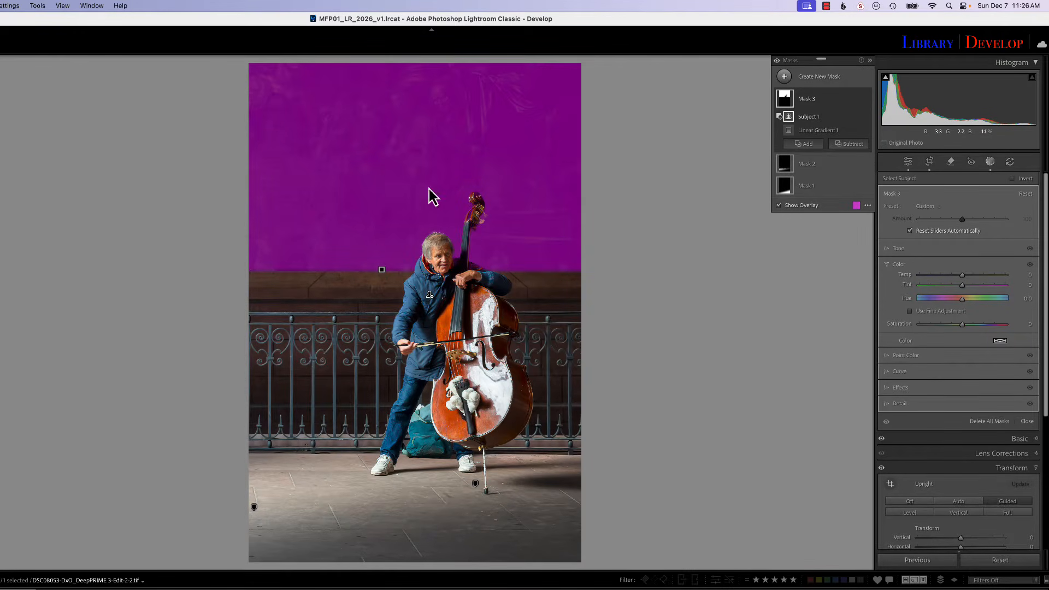
Step: Set the painted wall mask's Exposure to 1.62, Shadows to 24 and Dehaze to 31
click(903, 253)
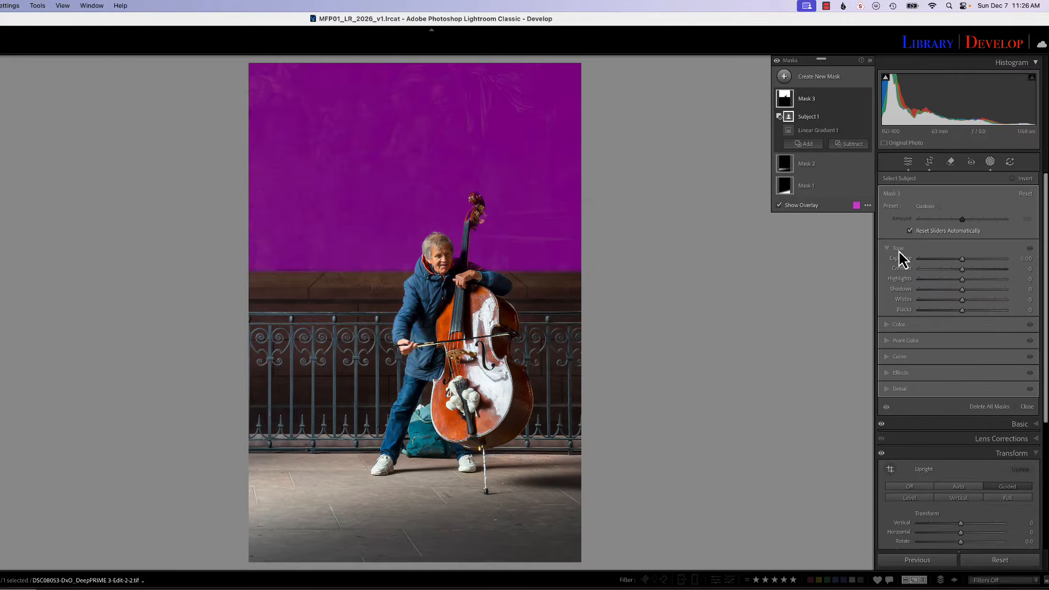
drag(963, 259, 983, 259)
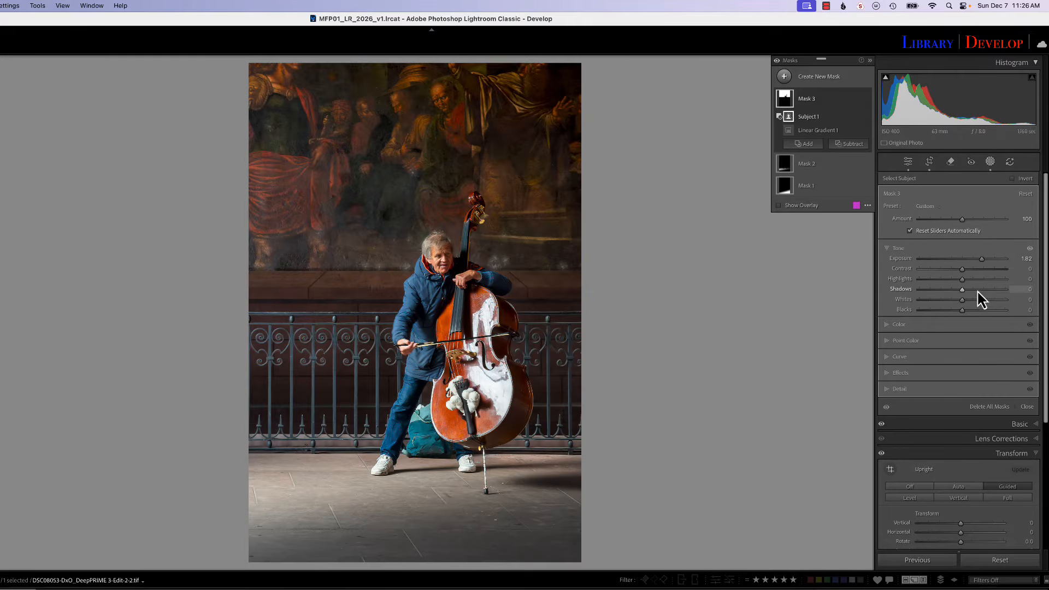
drag(965, 293, 975, 299)
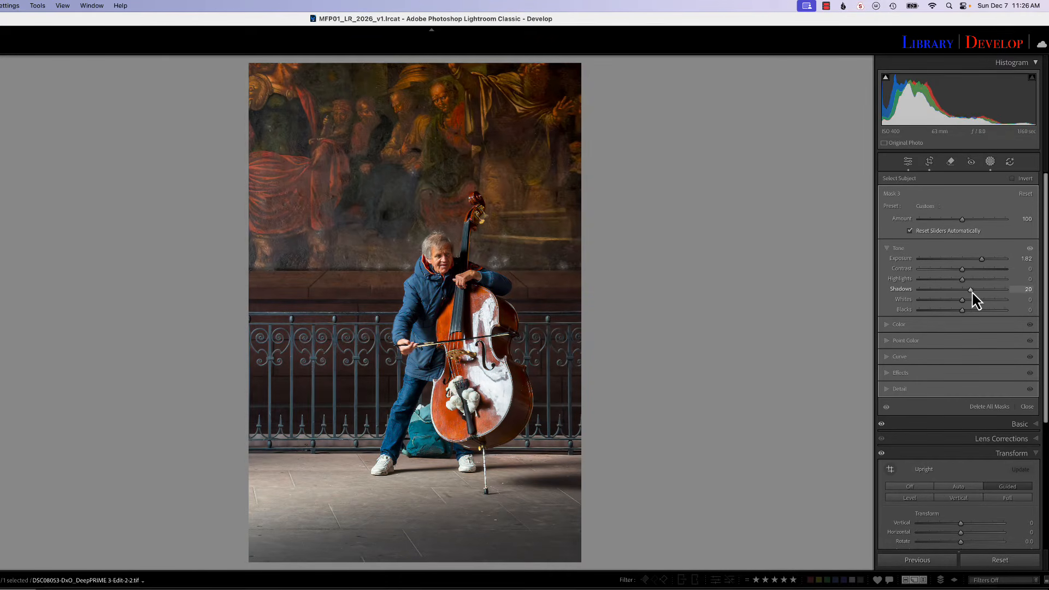
click(901, 375)
drag(962, 344, 976, 346)
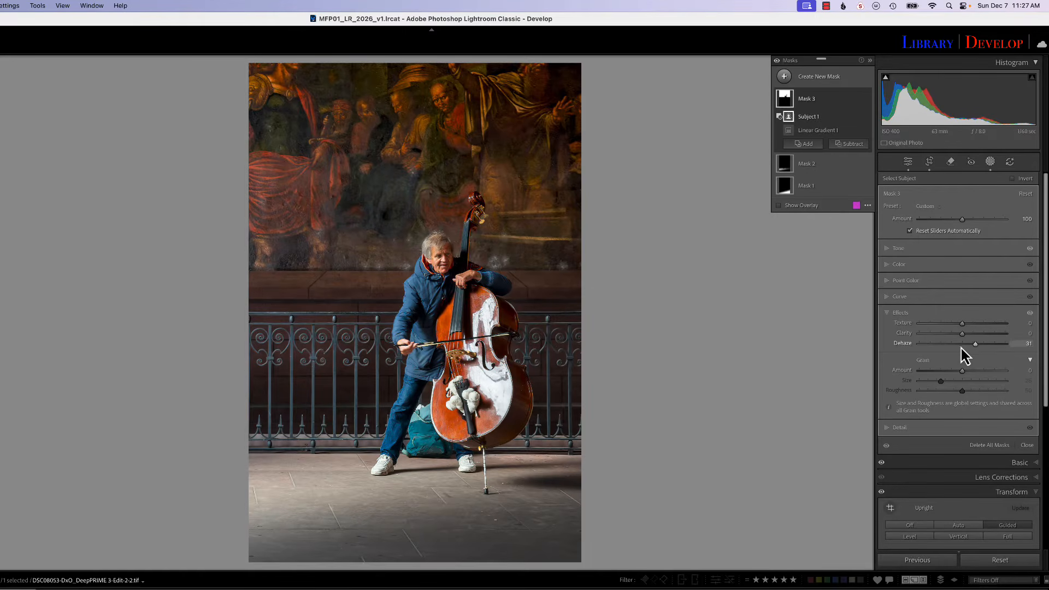
Step: Cool the wall mask to Temp -7, lower its Saturation slightly past -15 and raise its Exposure to 2.00
click(897, 266)
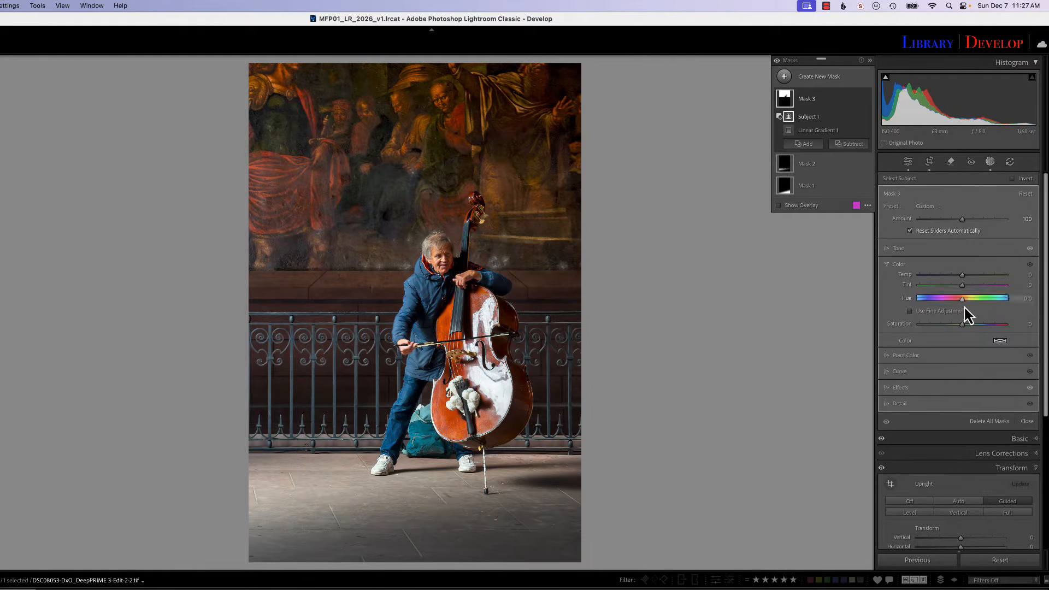
drag(962, 326, 956, 326)
drag(964, 281, 962, 280)
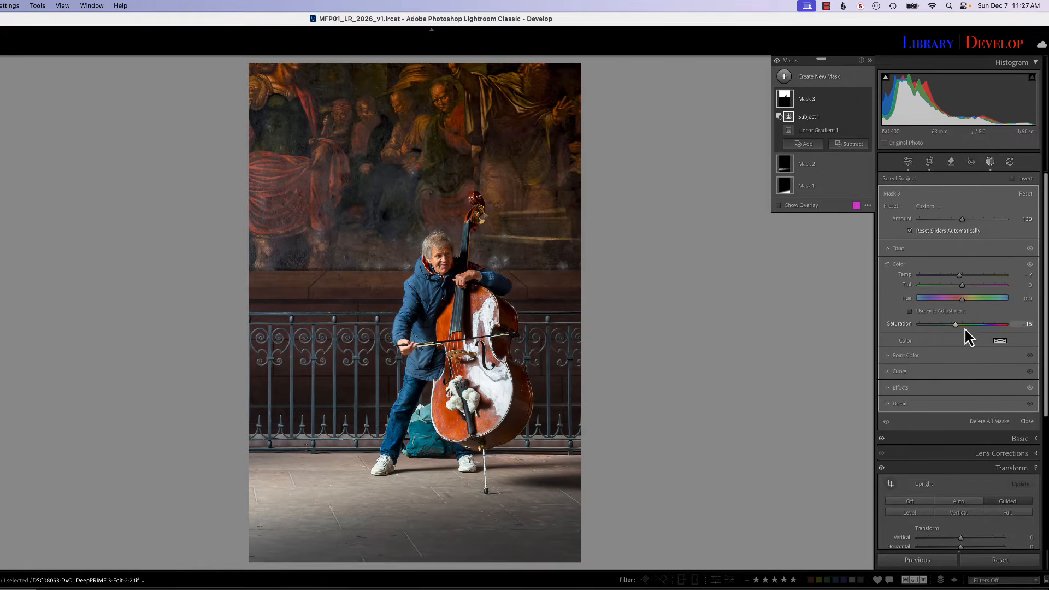
drag(956, 326, 952, 326)
click(904, 251)
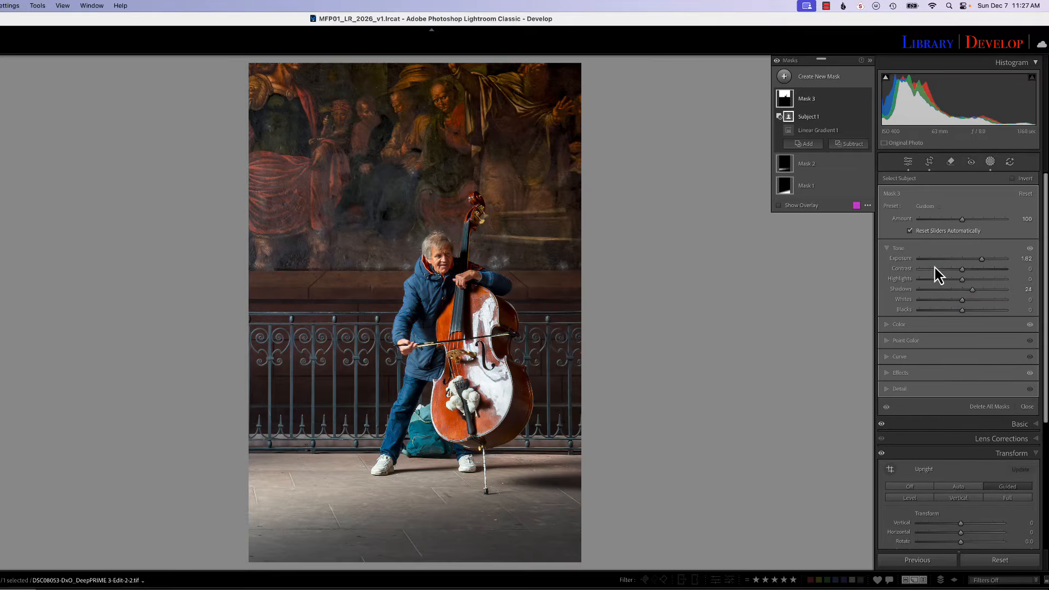
drag(984, 263, 986, 264)
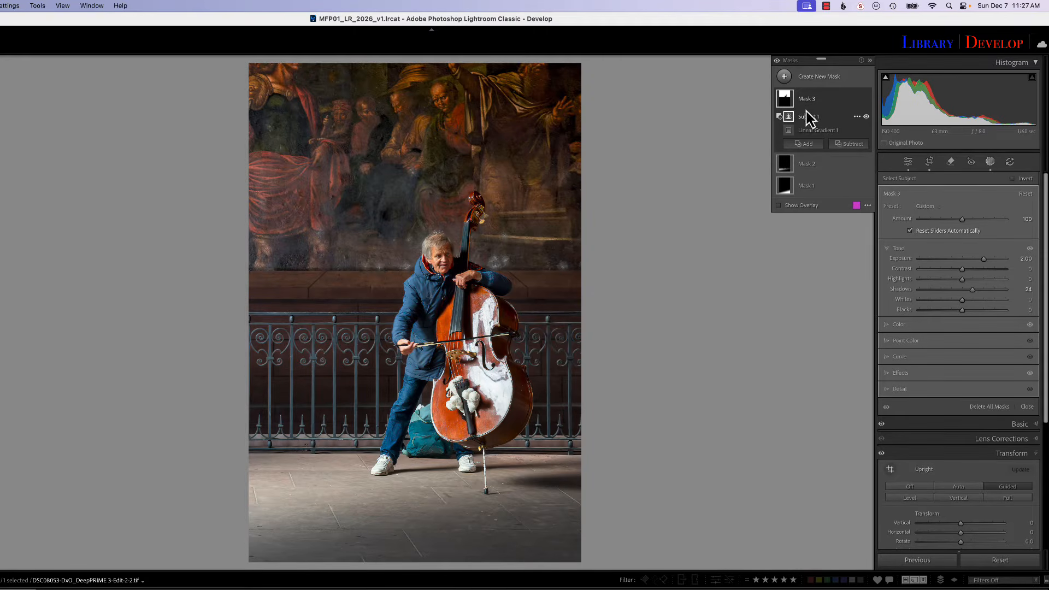
Step: Shift the wall mask's linear gradient slightly down toward the ledge and leave masking
click(785, 101)
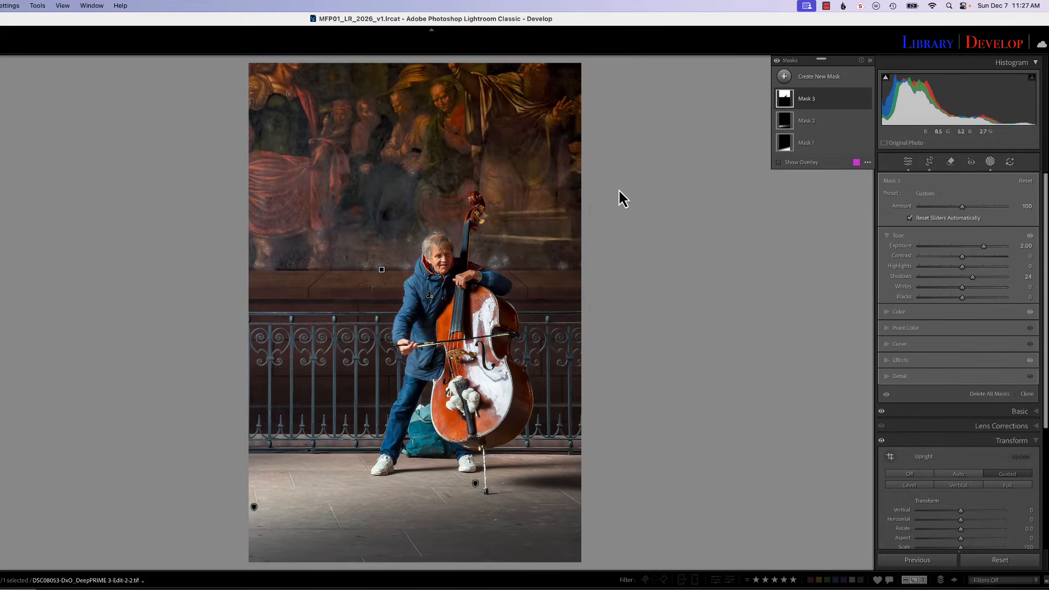
click(382, 271)
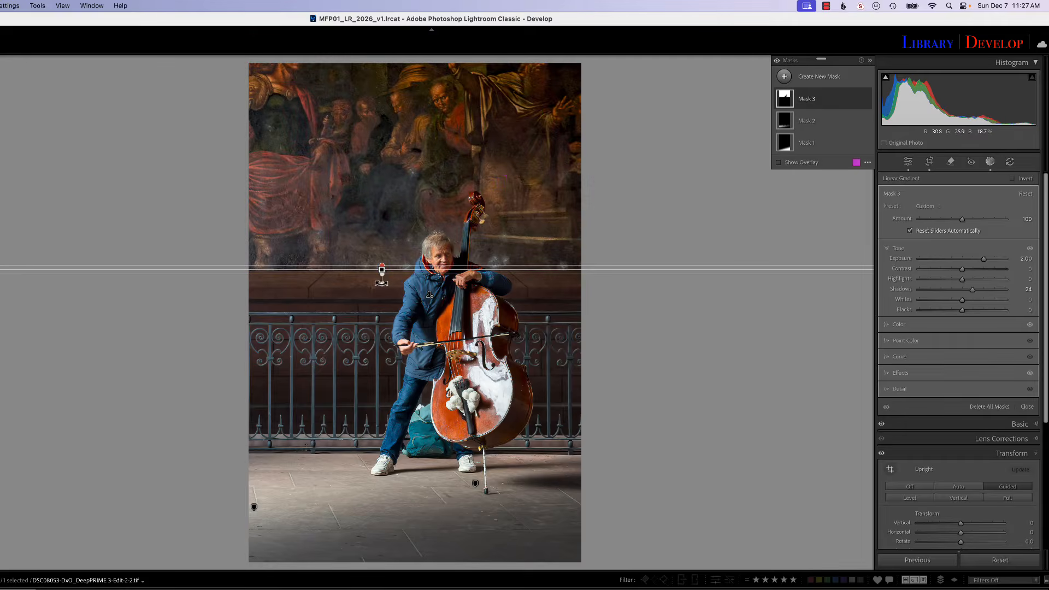
drag(392, 279, 389, 281)
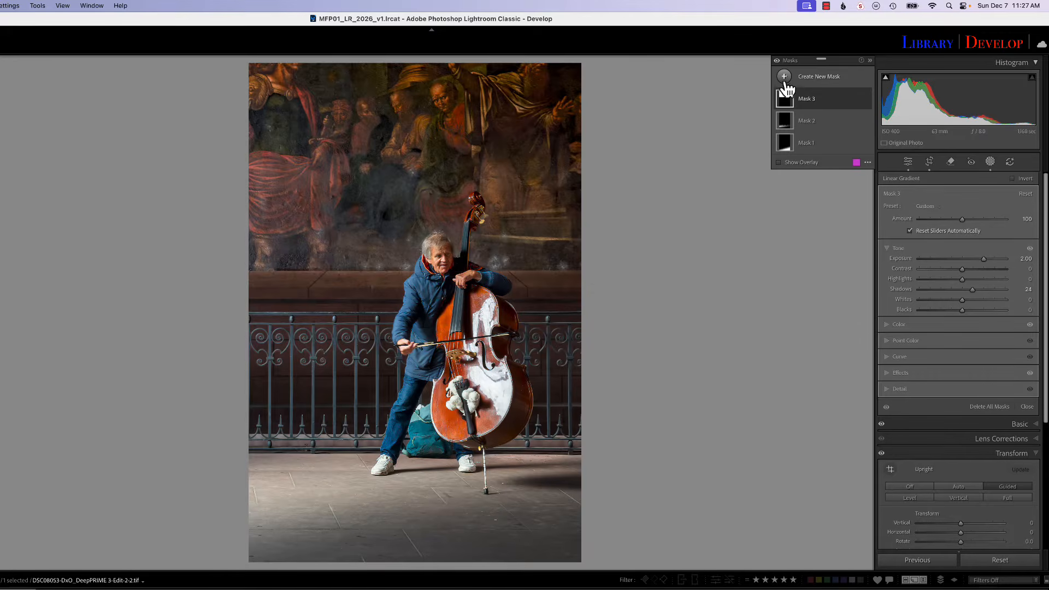
click(989, 162)
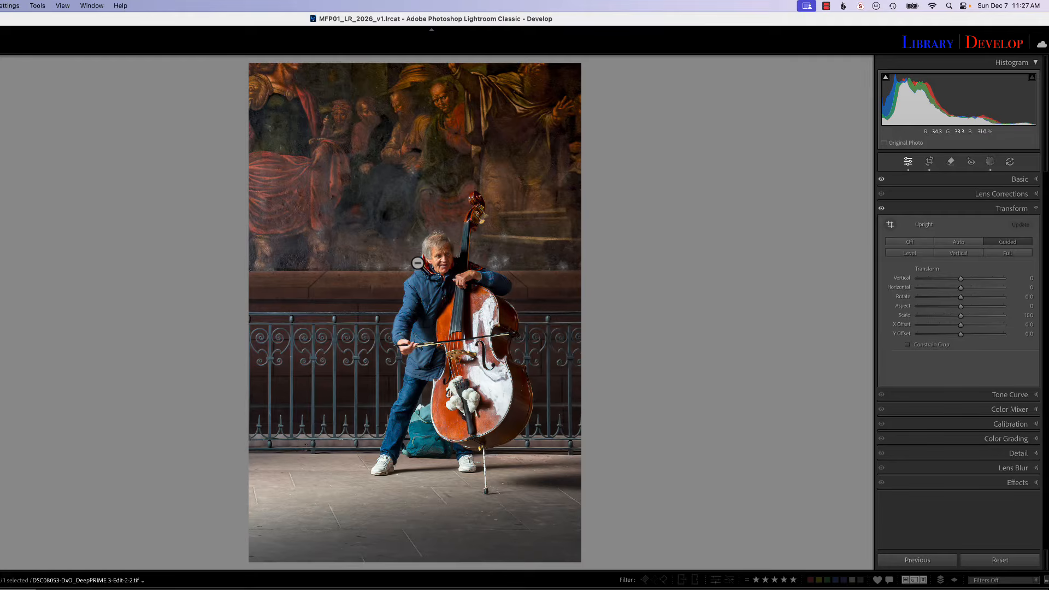
Step: Remove the pale patches low on the painted wall, on both sides of the musician's head and near the photo's right edge, with generative AI
click(950, 161)
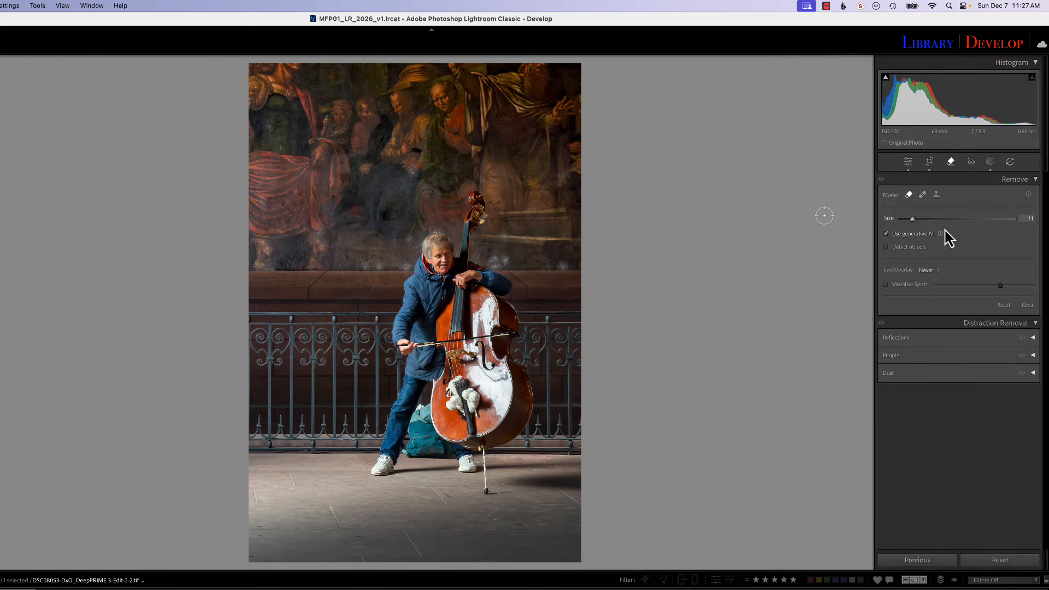
click(563, 264)
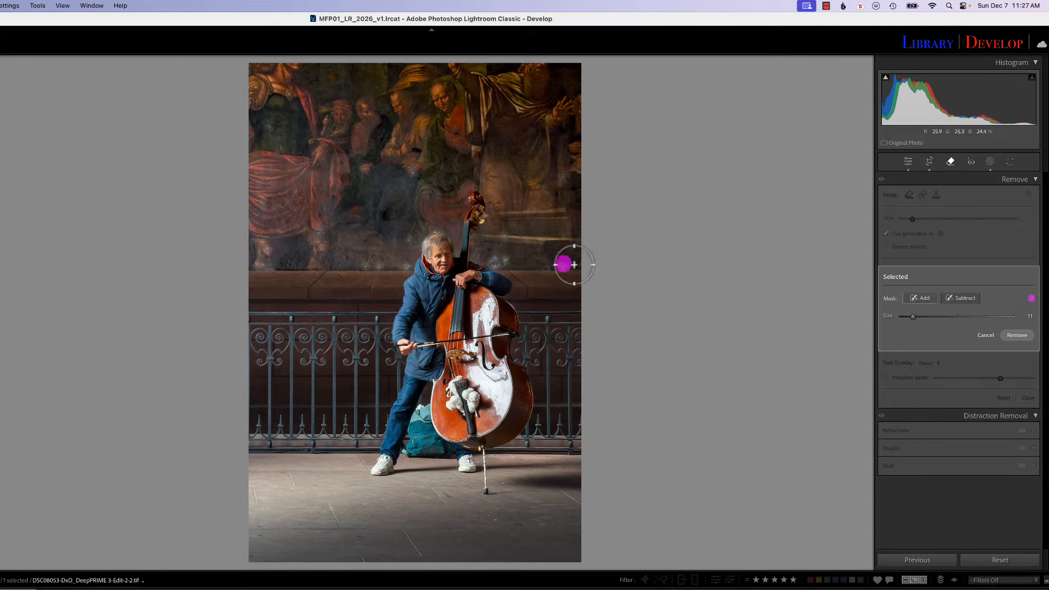
mouse_move(503, 263)
mouse_down()
mouse_move(485, 252)
mouse_move(504, 238)
mouse_up()
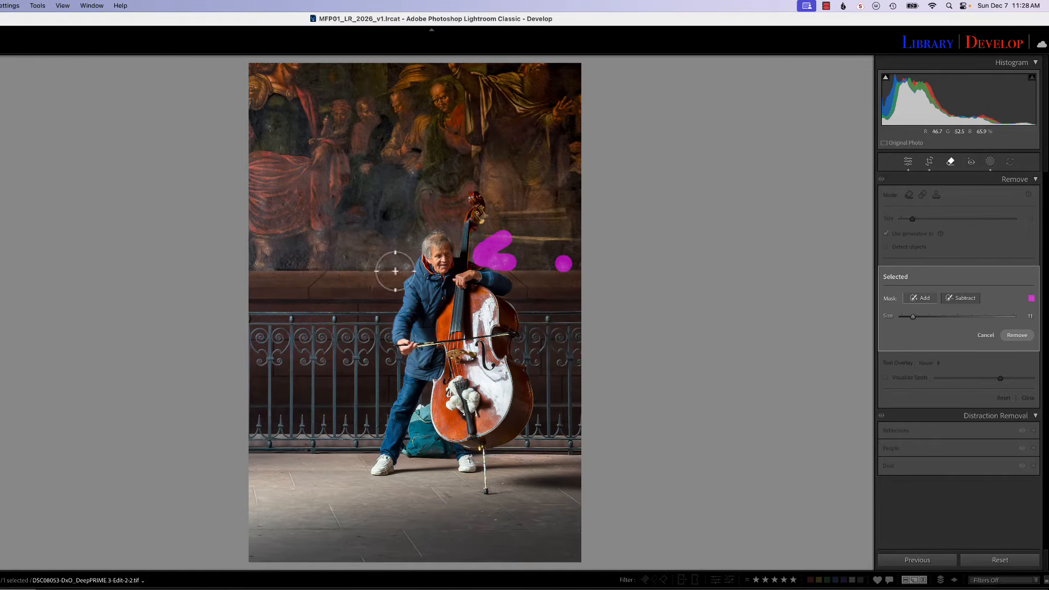
mouse_move(414, 262)
mouse_down()
mouse_move(361, 263)
mouse_move(410, 241)
mouse_move(385, 249)
mouse_up()
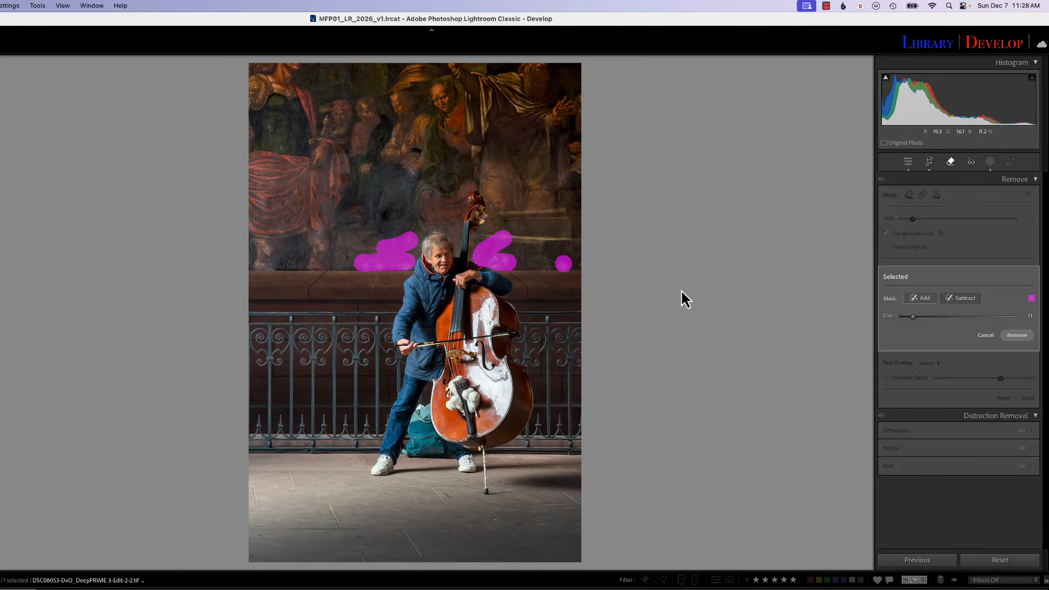
click(1016, 335)
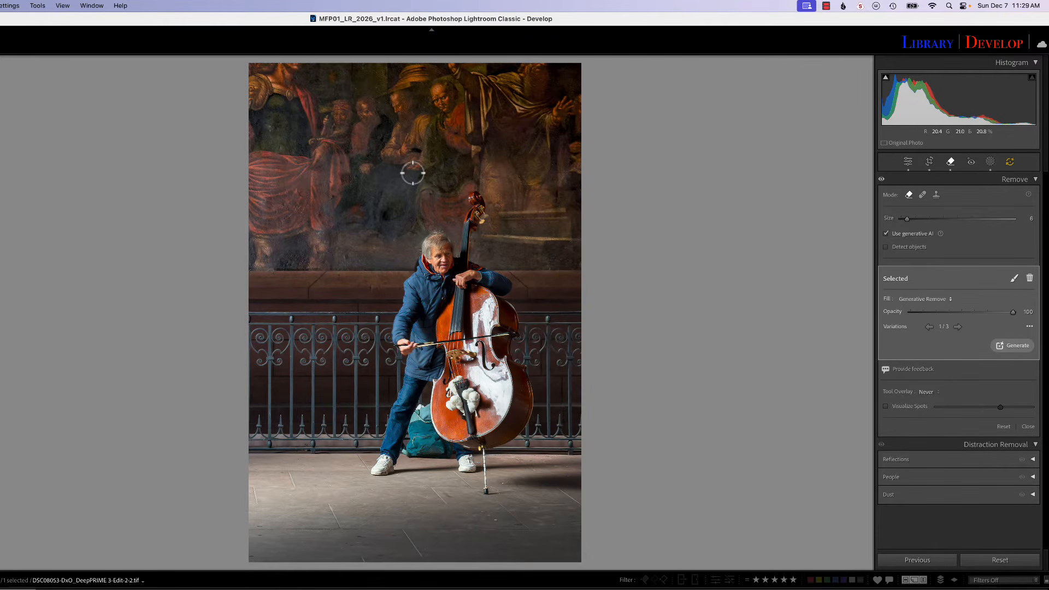
Step: Remove the hazy patch in the painting up and left of the musician's head with generative AI, and update the outdated AI settings
mouse_move(362, 187)
mouse_down()
mouse_move(367, 225)
mouse_move(384, 233)
mouse_up()
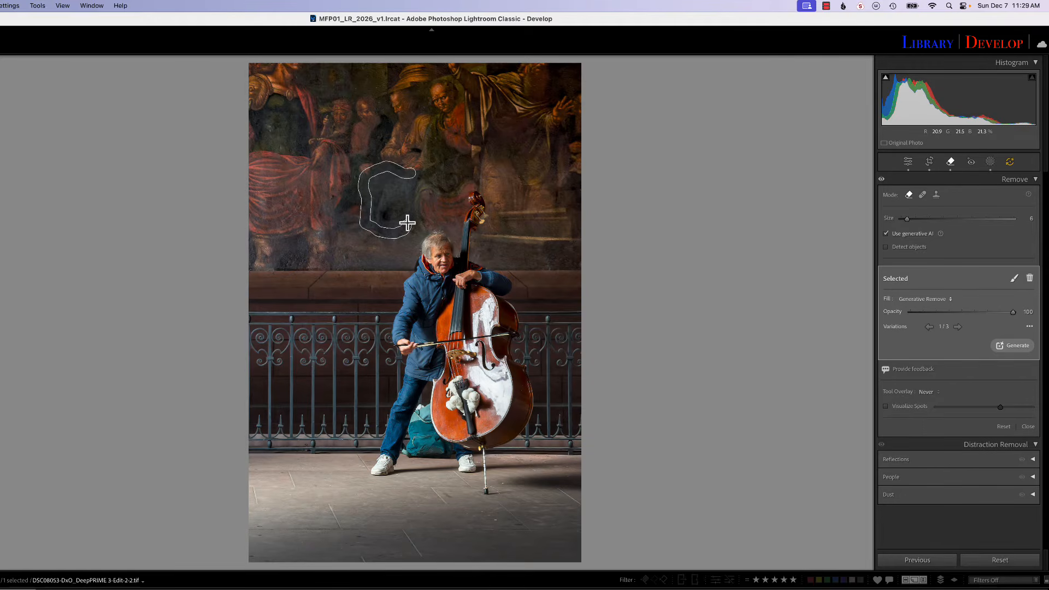
mouse_move(417, 189)
mouse_down()
mouse_move(397, 175)
mouse_move(368, 179)
mouse_move(371, 214)
mouse_move(396, 229)
mouse_move(410, 192)
mouse_move(380, 180)
mouse_move(372, 203)
mouse_move(388, 220)
mouse_move(402, 197)
mouse_move(377, 188)
mouse_move(384, 216)
mouse_move(387, 202)
mouse_up()
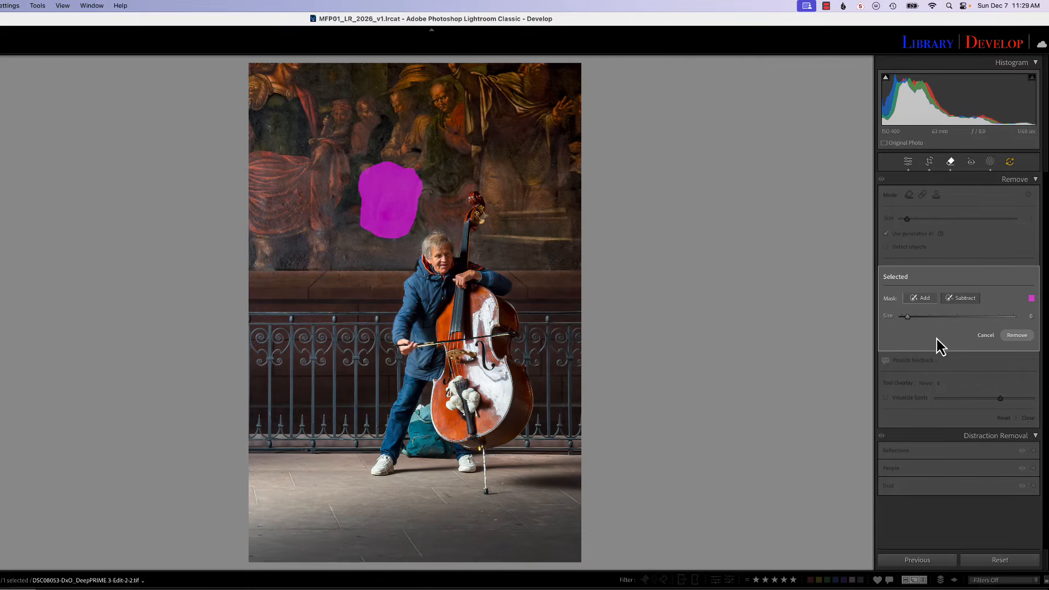
click(1017, 336)
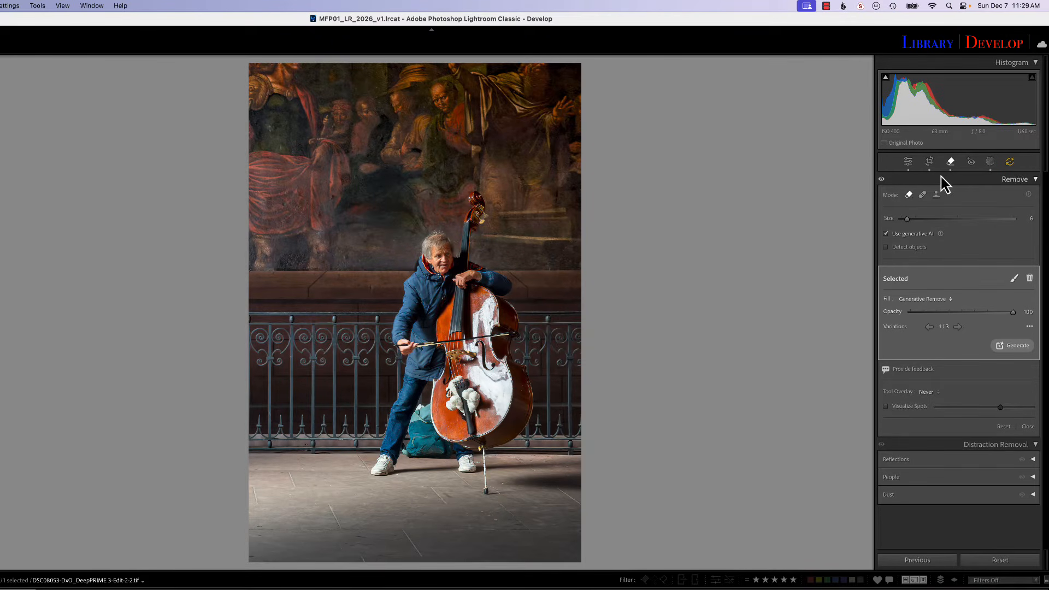
click(1010, 162)
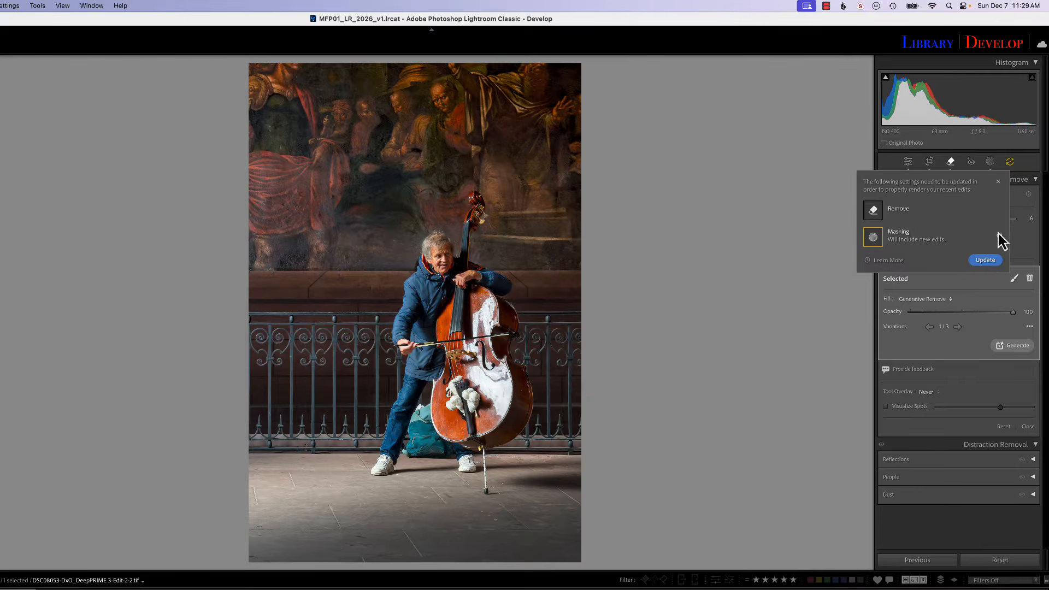
click(987, 261)
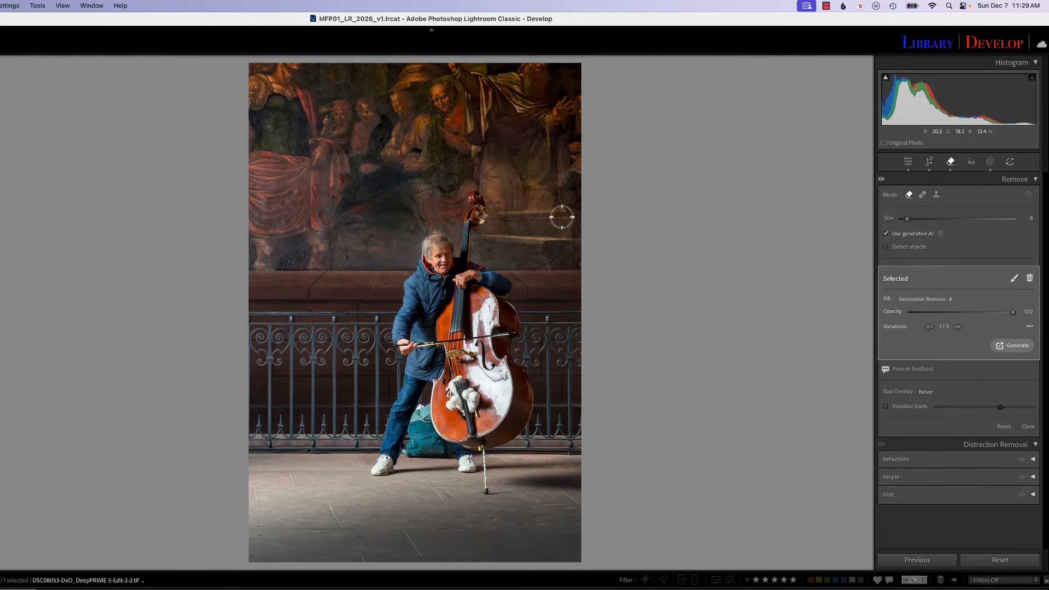
Step: Set the painted wall mask's Dehaze to 60
click(991, 163)
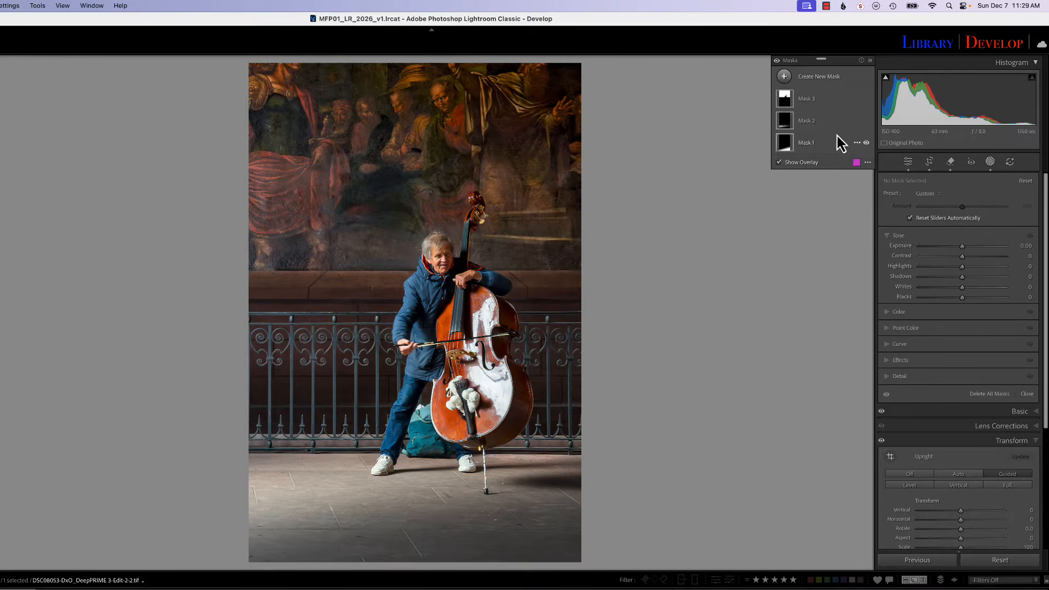
click(790, 101)
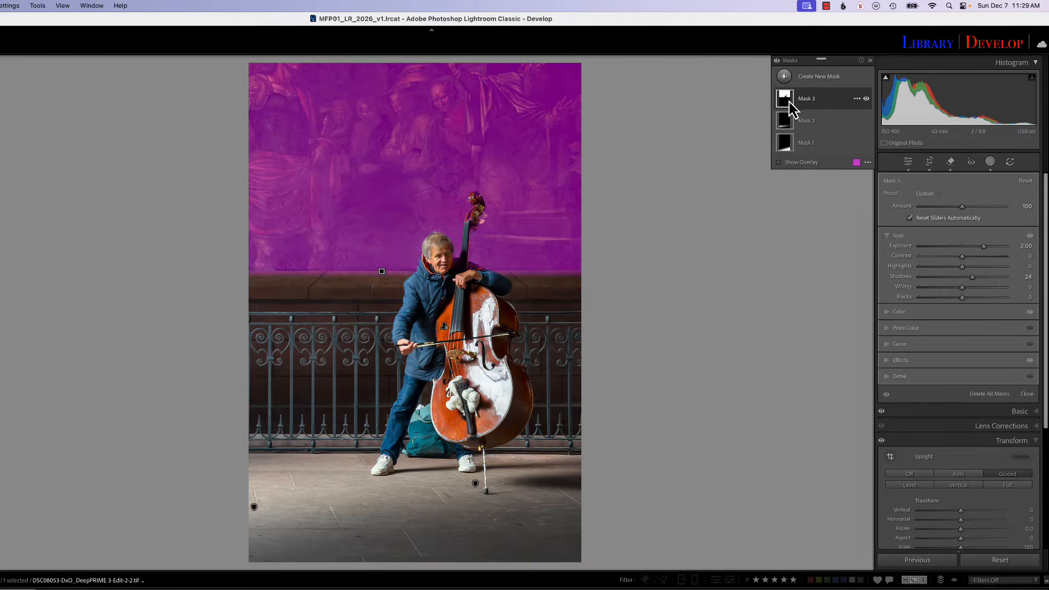
click(901, 361)
drag(975, 333, 989, 333)
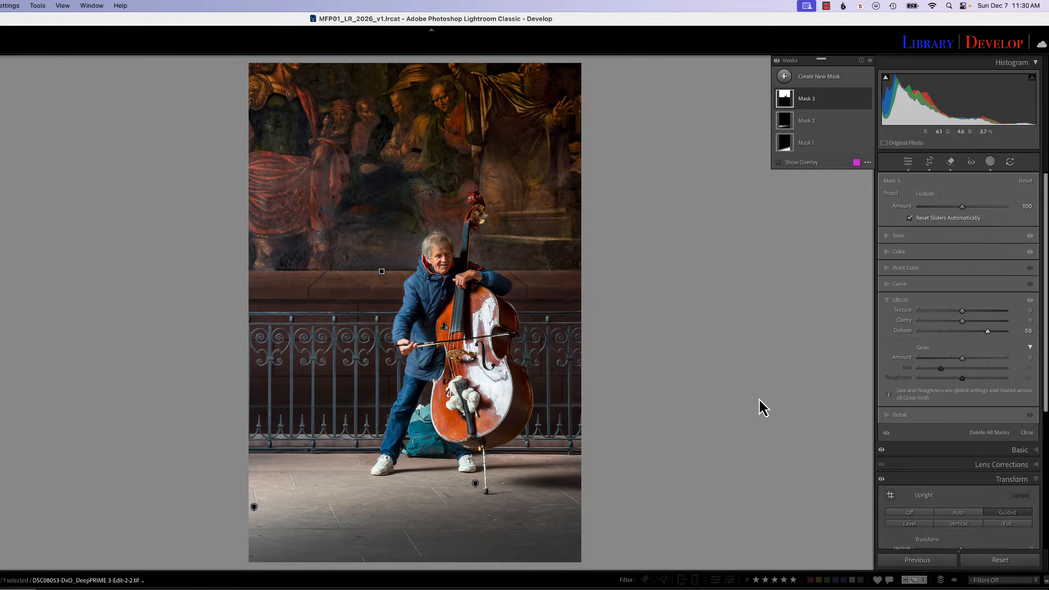
Step: Create a mask of the subject and intersect it with a near-vertical linear gradient running from the left railing to the musician's chest
click(784, 76)
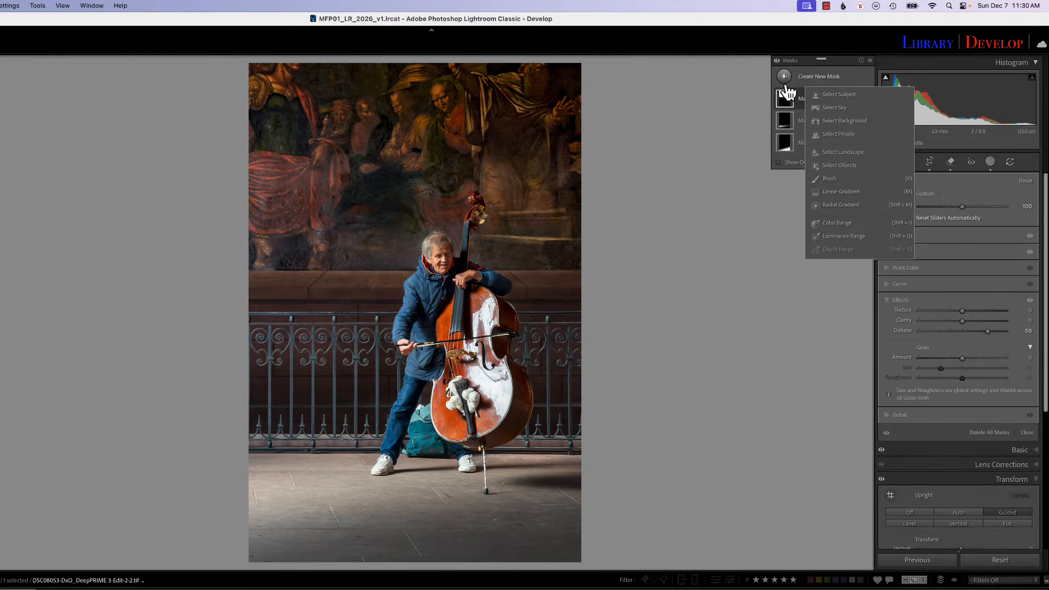
click(835, 95)
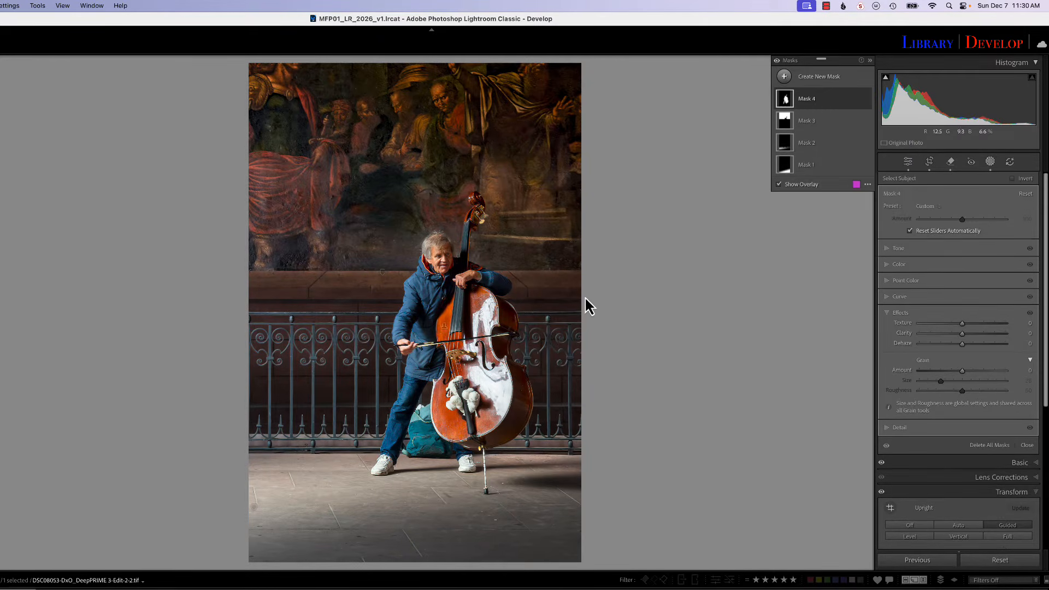
click(858, 100)
mouse_move(877, 149)
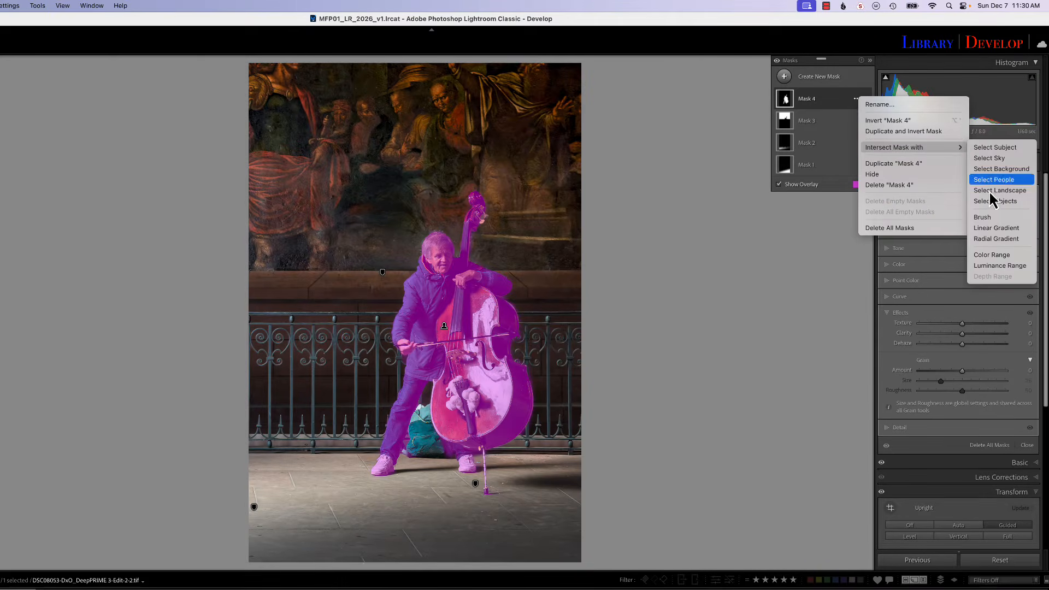
click(994, 233)
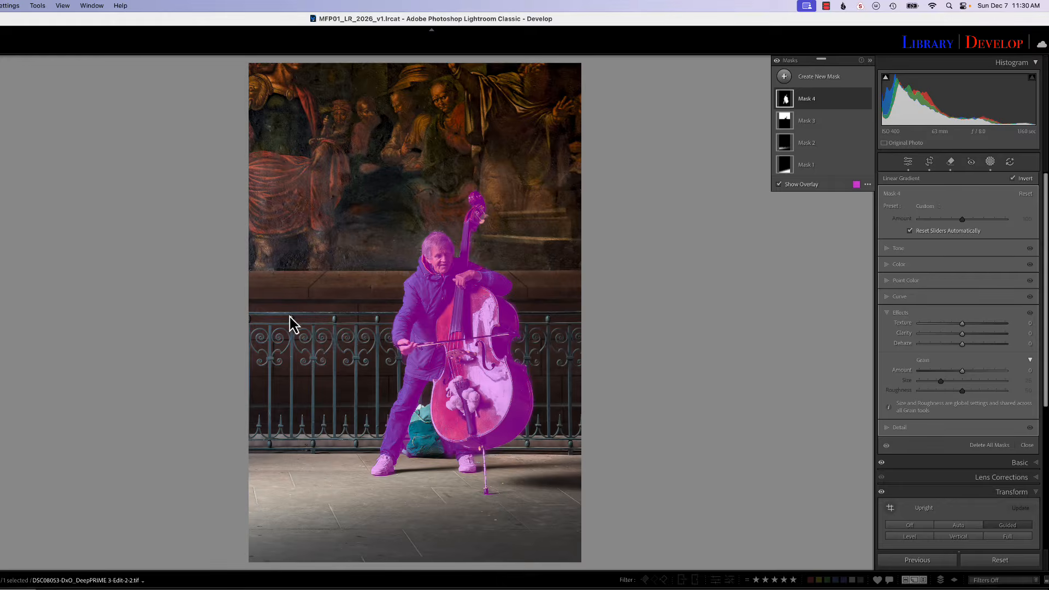
drag(314, 317, 430, 323)
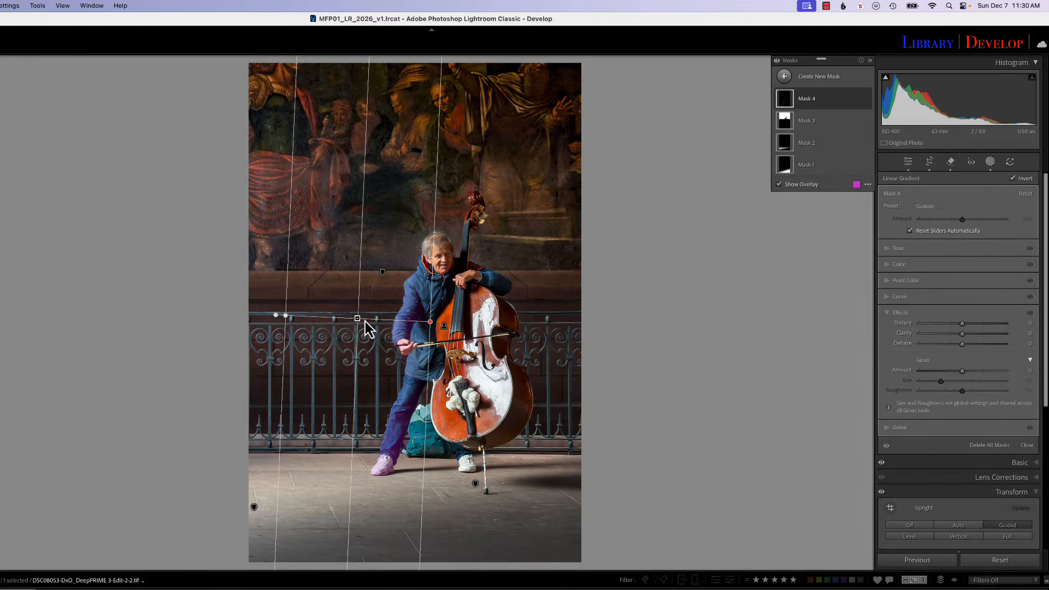
Step: Widen the subject mask's intersecting gradient to reach from the photo's left edge to the right side of the bass
drag(430, 323, 497, 320)
drag(285, 319, 244, 328)
mouse_move(499, 328)
mouse_down()
mouse_move(524, 326)
mouse_move(492, 326)
mouse_move(503, 325)
mouse_up()
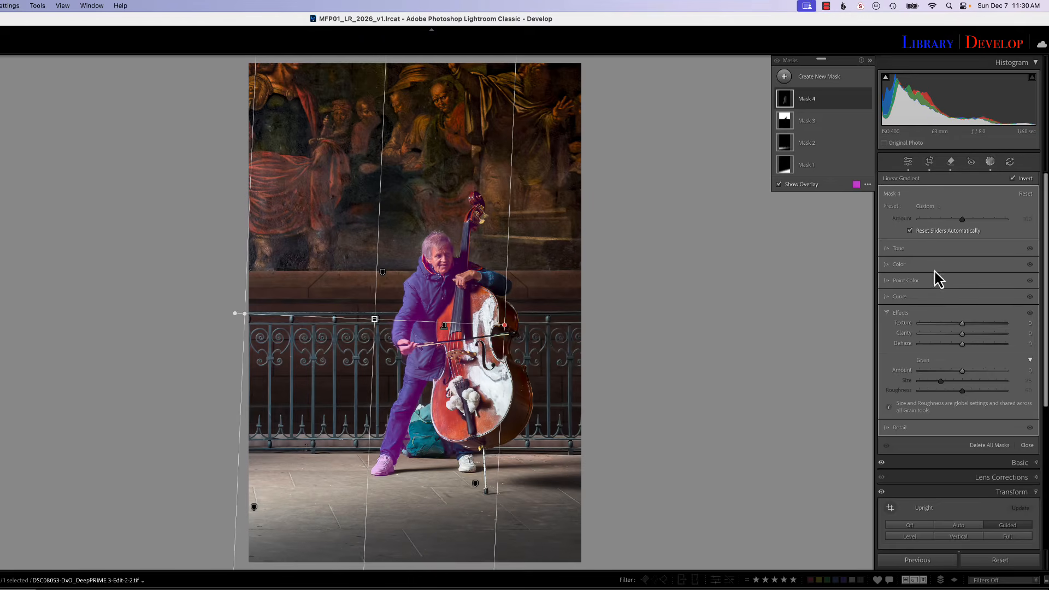
Step: Set the subject mask's Exposure to 0.84 and Shadows to 100, and shift its gradient to the right
click(899, 248)
drag(961, 259, 1019, 289)
drag(382, 327, 409, 327)
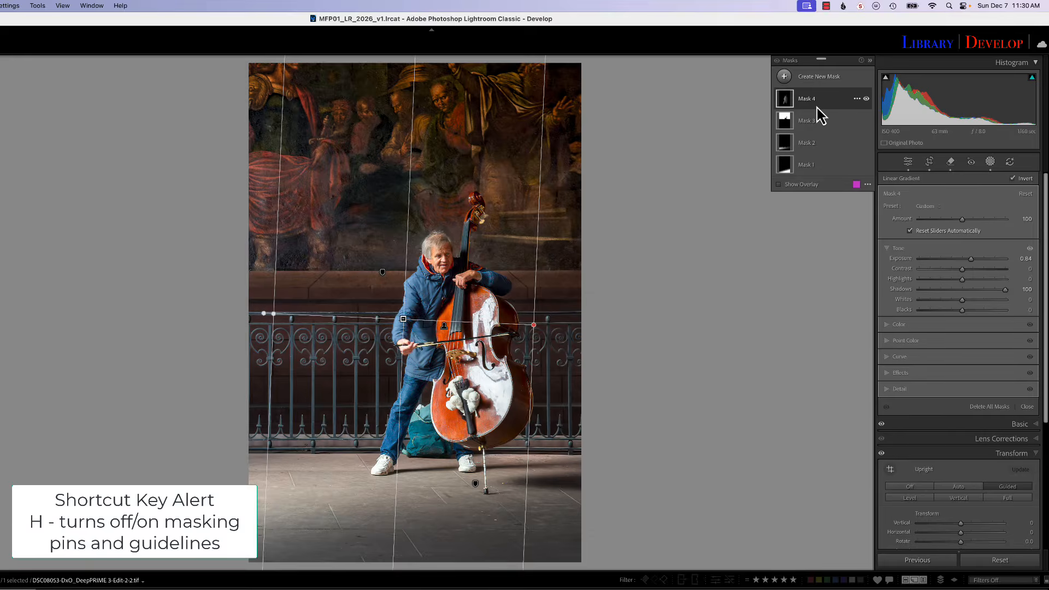
Step: Hide the mask pins and guidelines and compare the musician with and without the subject mask
key(h)
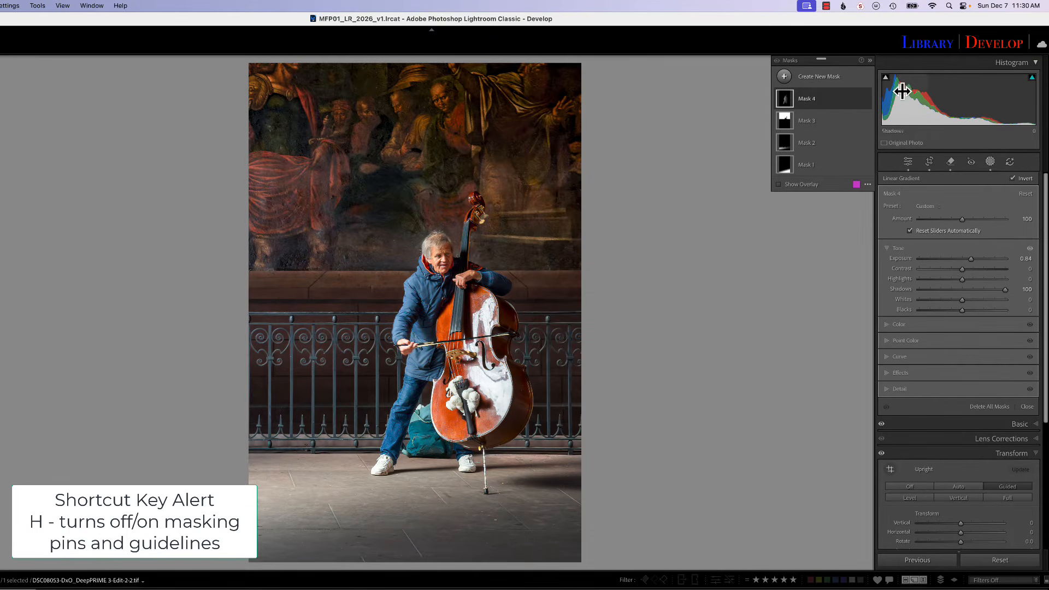
click(867, 99)
click(867, 98)
click(867, 99)
click(867, 99)
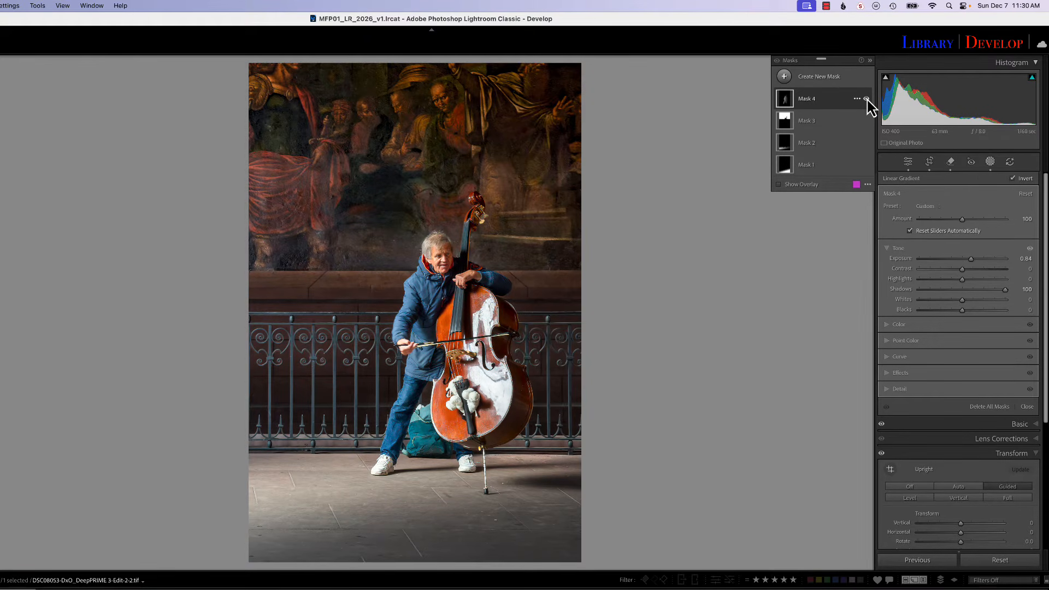
click(867, 99)
click(867, 99)
Step: Set the subject mask's Highlights to -20 and compare the photo with and without the mask
drag(962, 281, 957, 282)
click(867, 99)
click(867, 99)
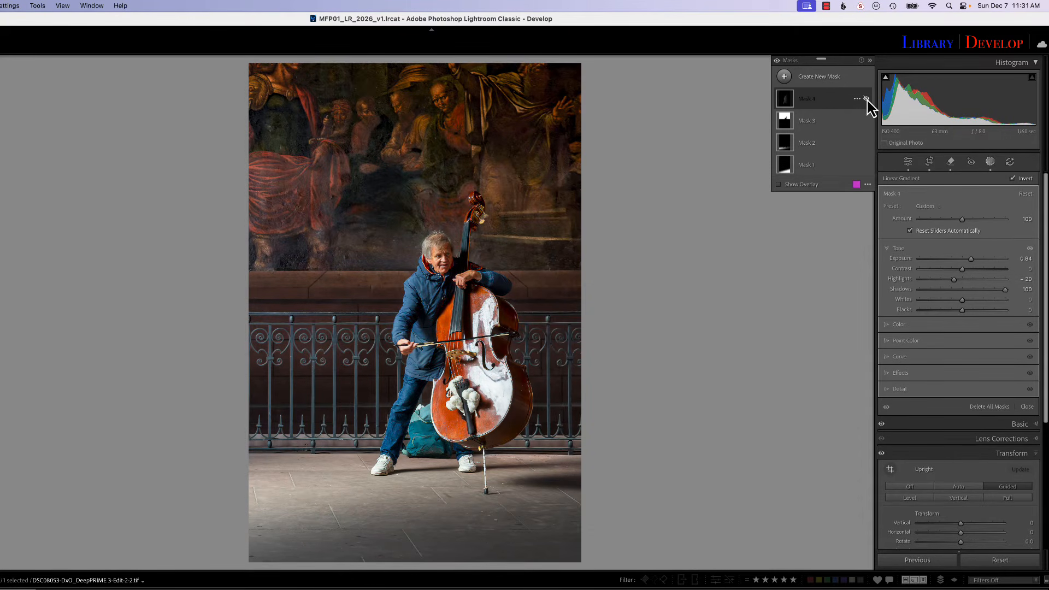
Step: Turn the previous mask back on and create a new subject mask intersected with a linear gradient covering the bass's right side
click(867, 99)
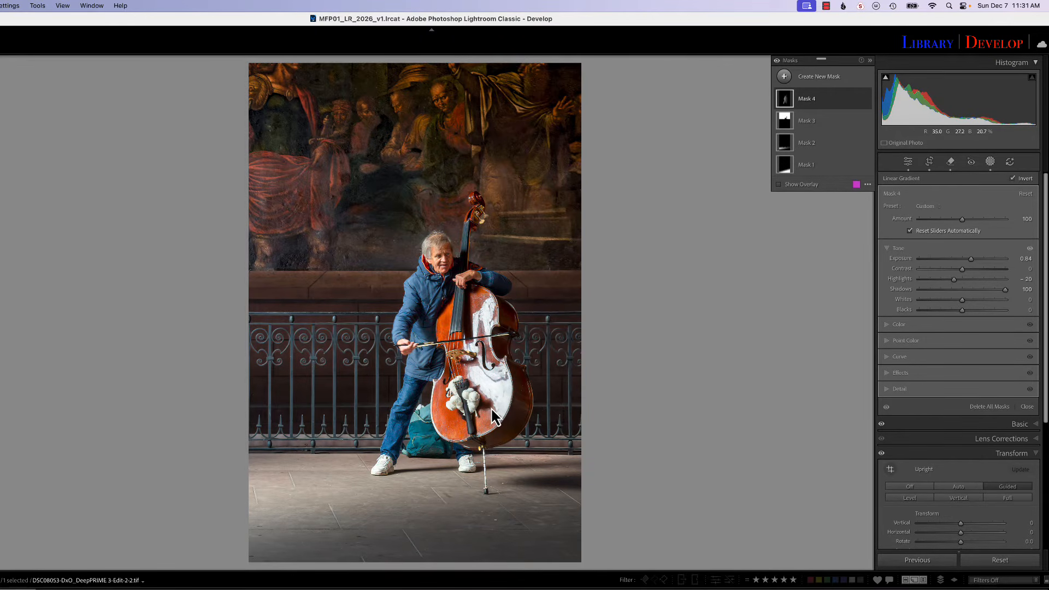
click(784, 78)
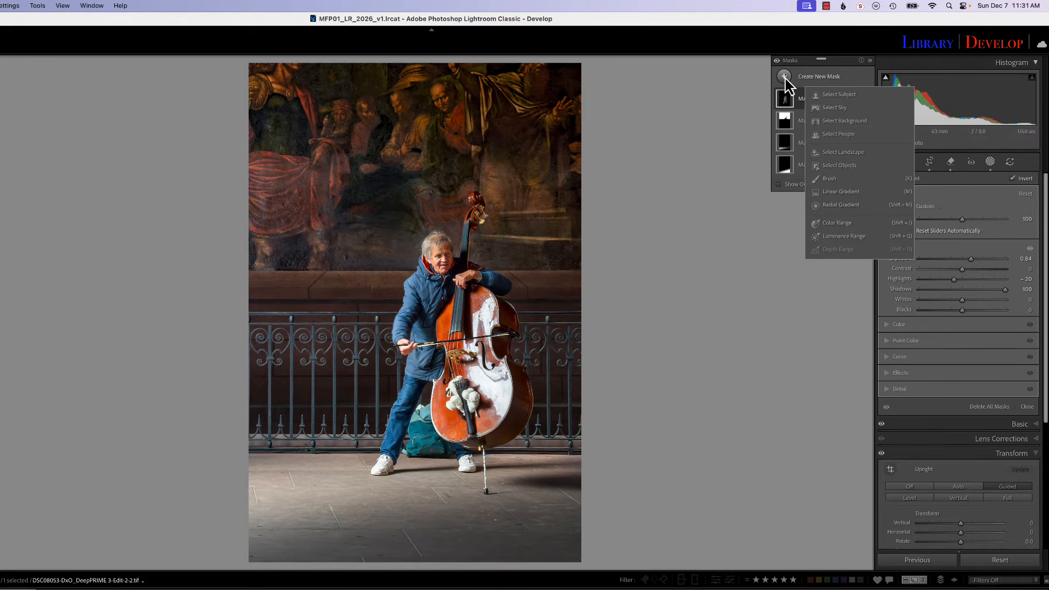
click(832, 96)
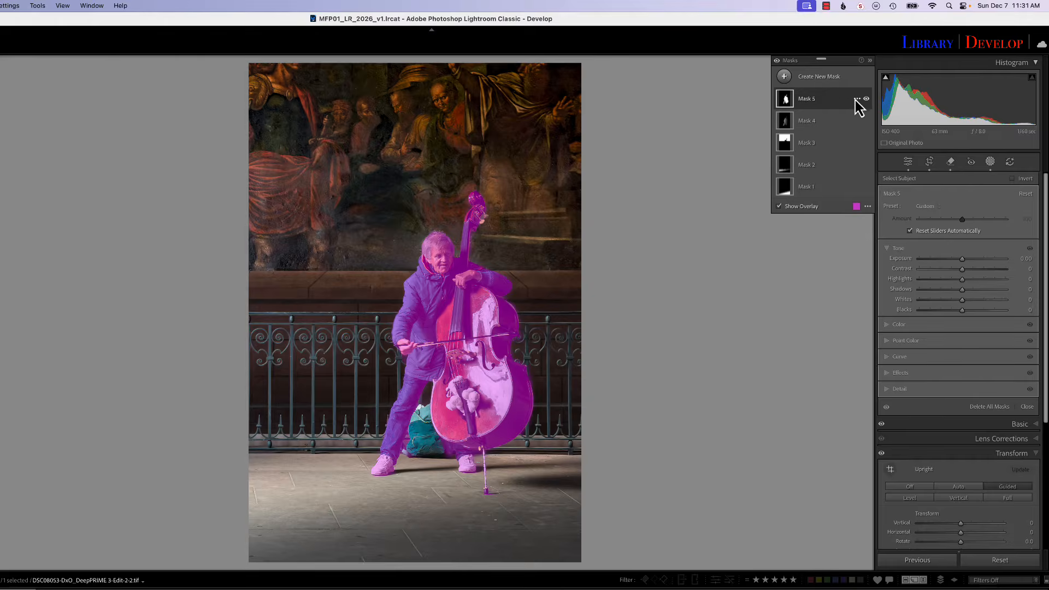
click(856, 99)
mouse_move(884, 149)
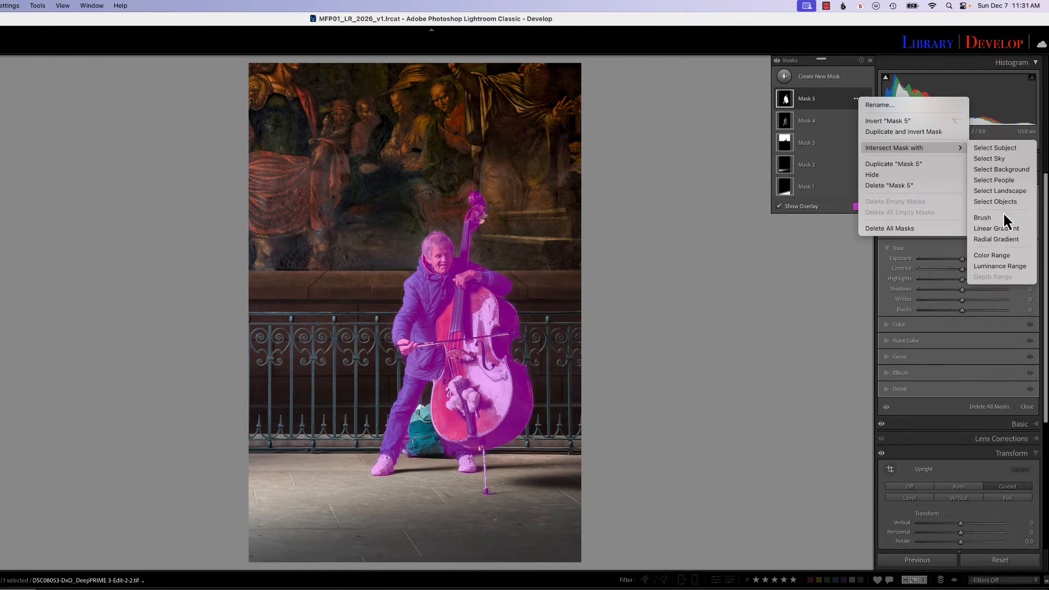
click(1001, 229)
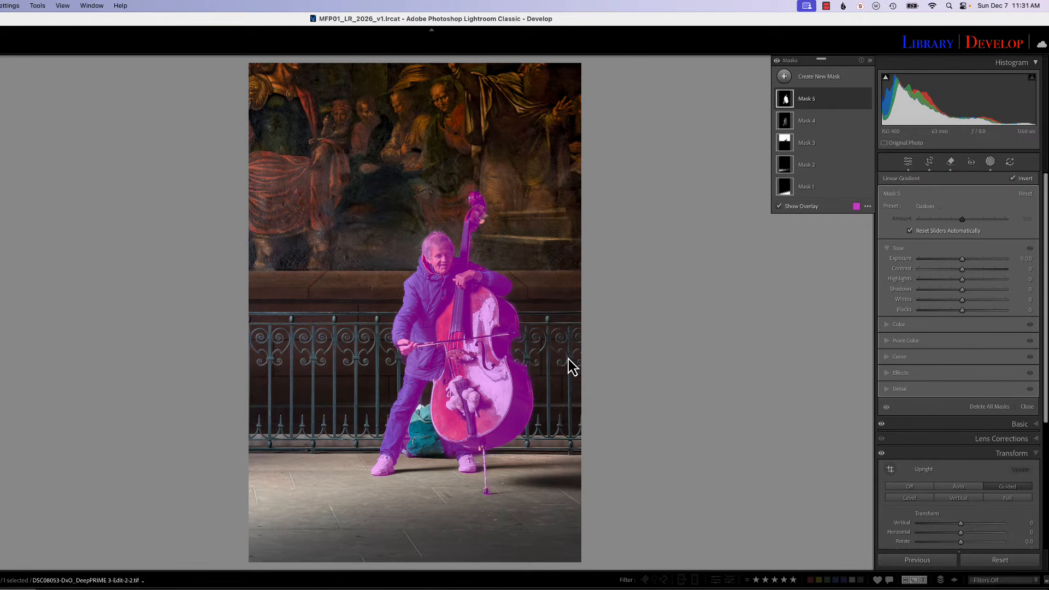
drag(570, 359, 438, 340)
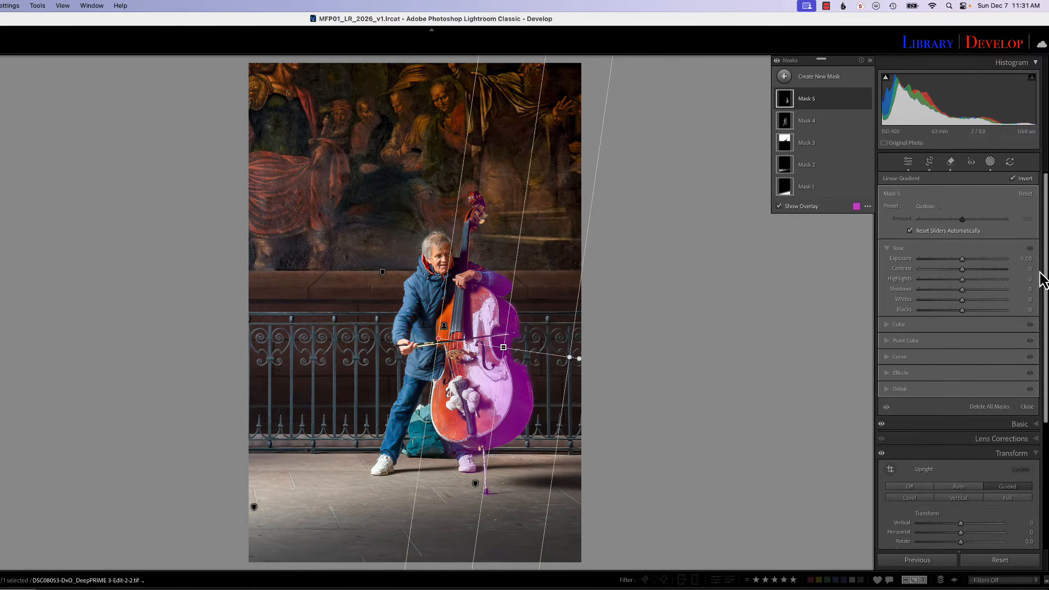
drag(574, 360, 648, 368)
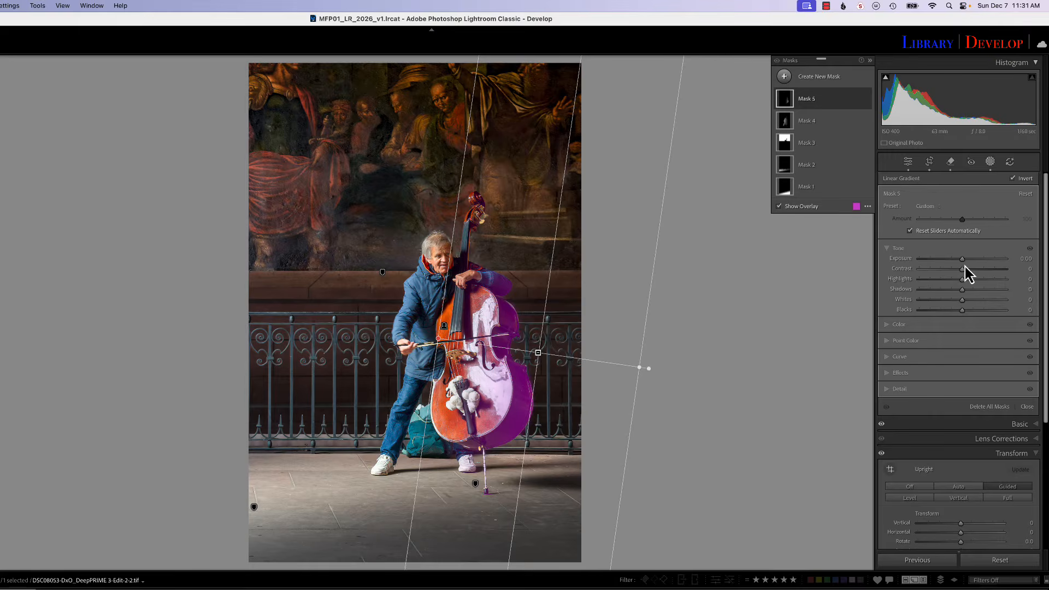
Step: Set the new subject mask's Exposure to -0.09, Highlights to -39 and Whites to 14, and compare the photo with and without it
mouse_move(963, 280)
mouse_down()
mouse_move(935, 290)
mouse_move(958, 286)
mouse_move(943, 290)
mouse_move(963, 263)
mouse_up()
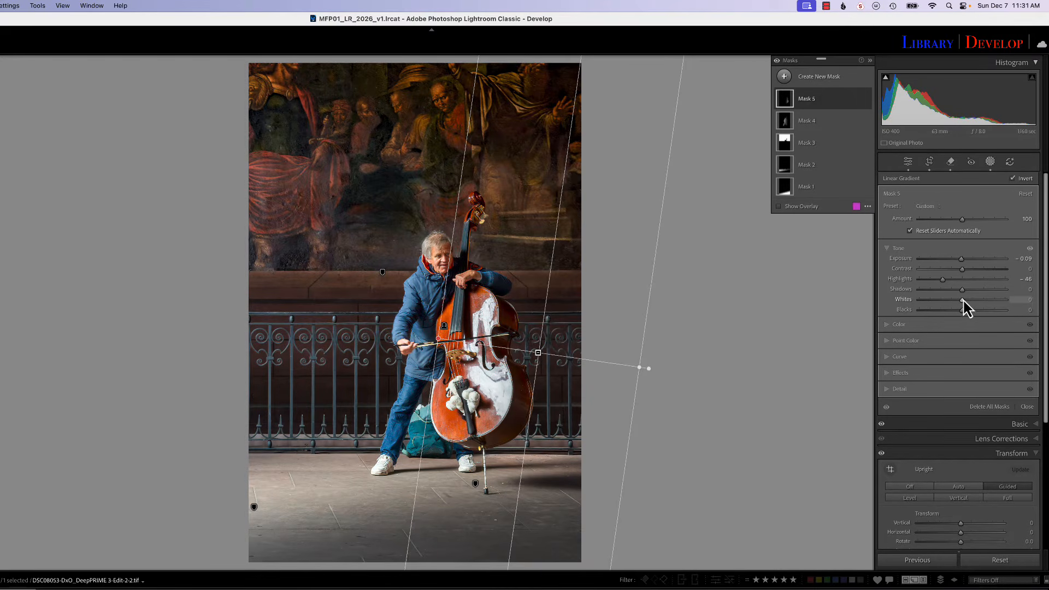
drag(964, 301, 946, 283)
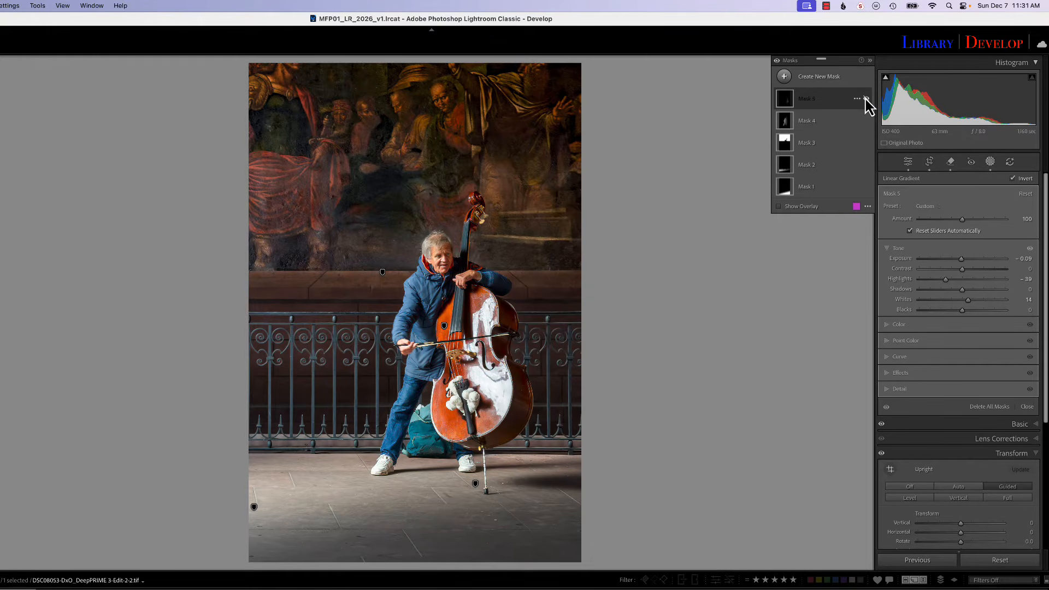
click(867, 99)
click(866, 99)
click(866, 99)
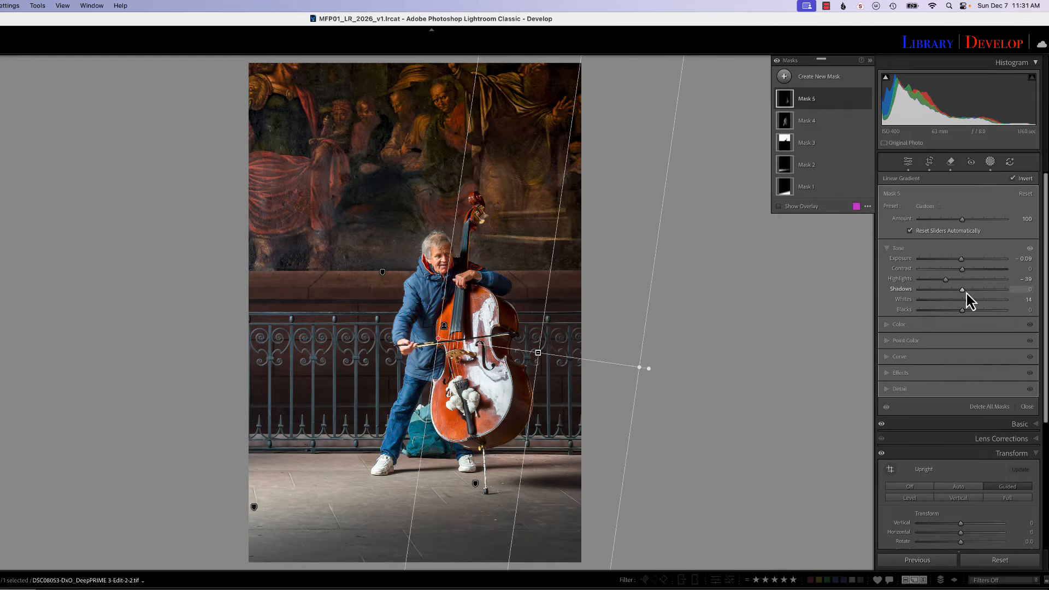
Step: Adjust the Shadows of the mask on the bass's right side and set its Clarity to 67
drag(964, 292, 938, 304)
click(902, 373)
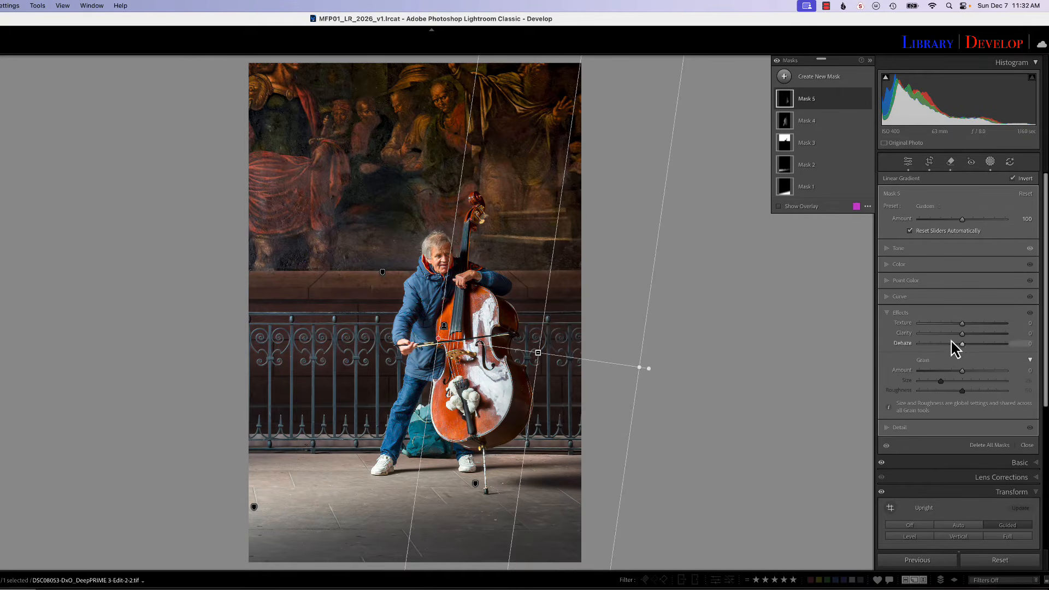
drag(963, 335, 988, 336)
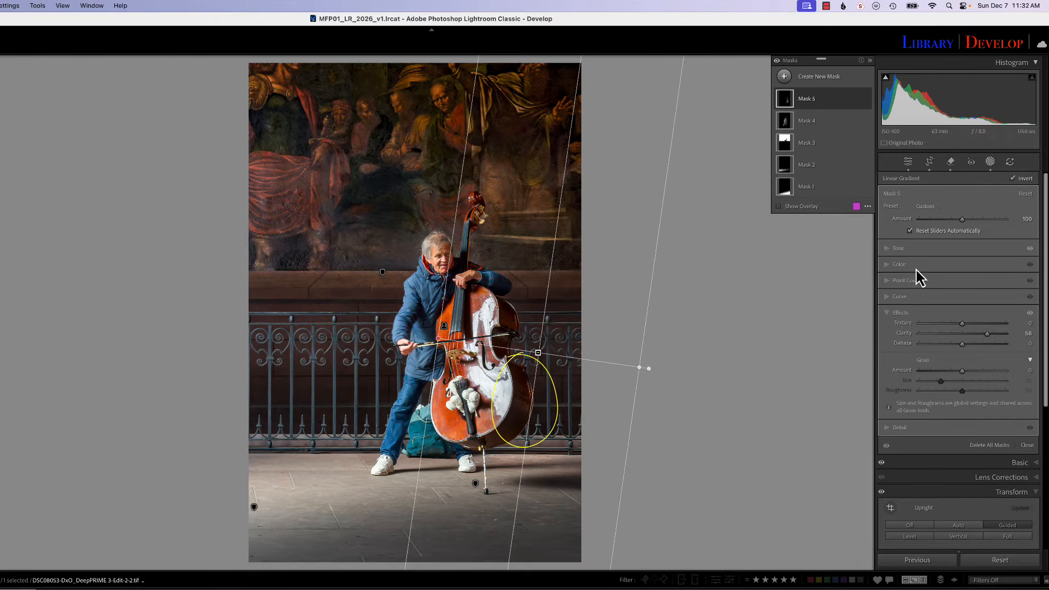
mouse_move(987, 335)
mouse_down()
mouse_move(996, 340)
mouse_move(966, 339)
mouse_move(1017, 329)
mouse_move(975, 338)
mouse_up()
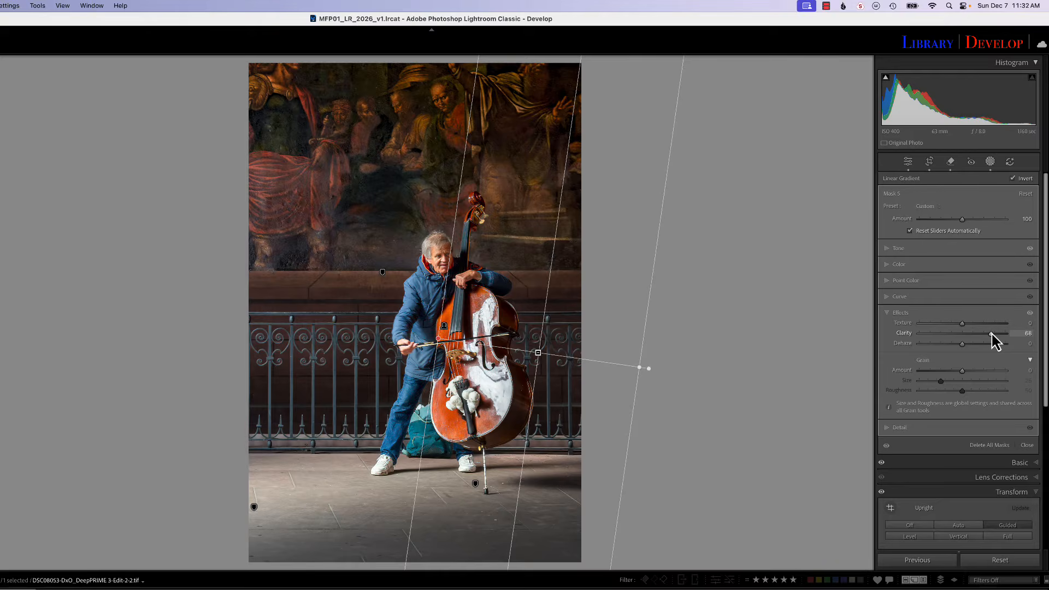
drag(996, 340, 974, 343)
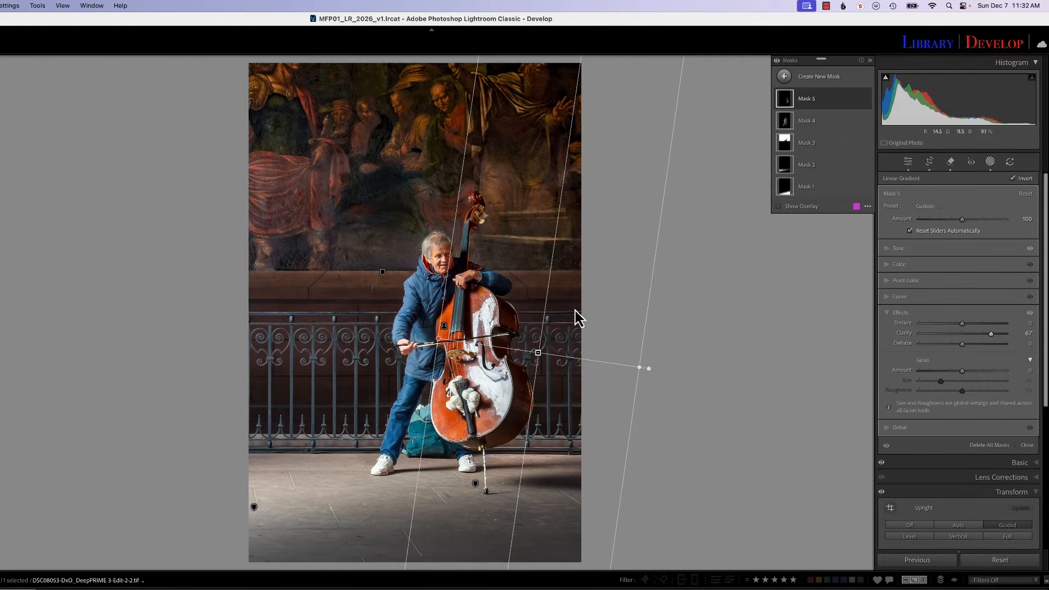
Step: Compare the photo with and without all of its masks
click(777, 61)
click(777, 60)
click(777, 61)
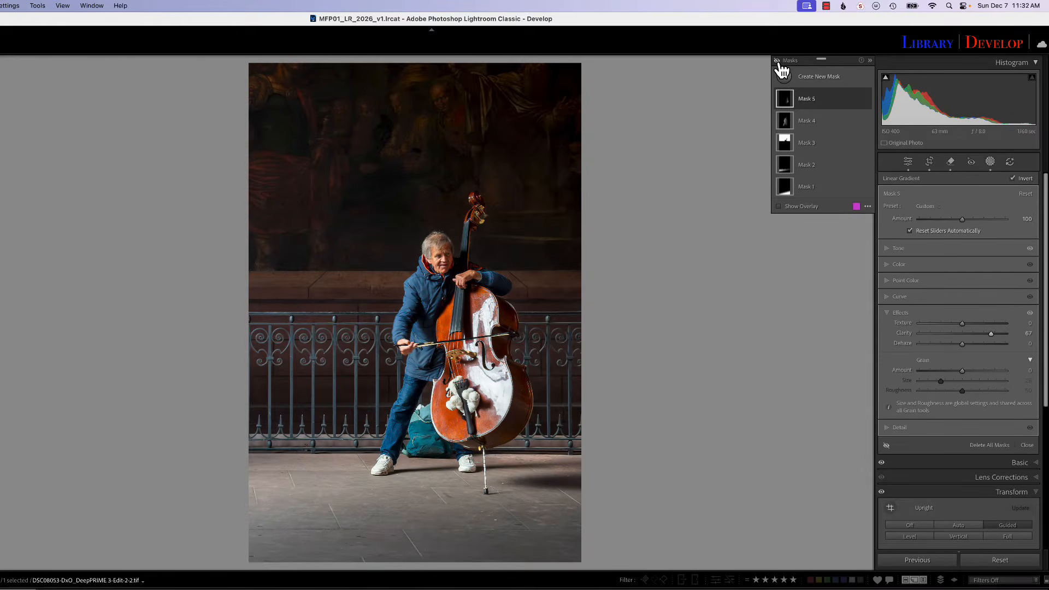
click(778, 60)
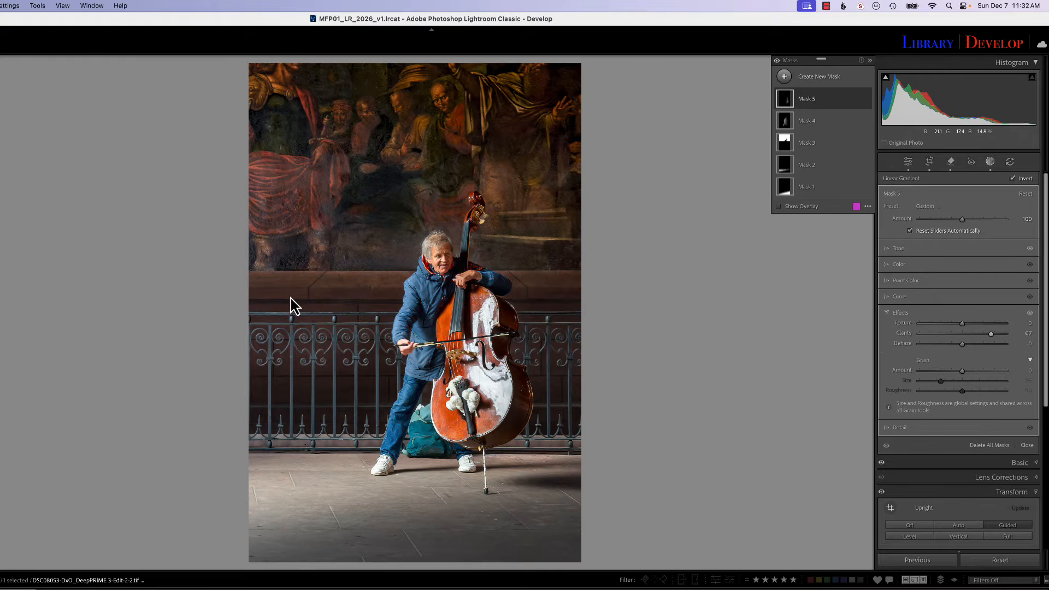
Step: Create an object mask by outlining the stone ledge between the photo's left edge and the musician
click(784, 78)
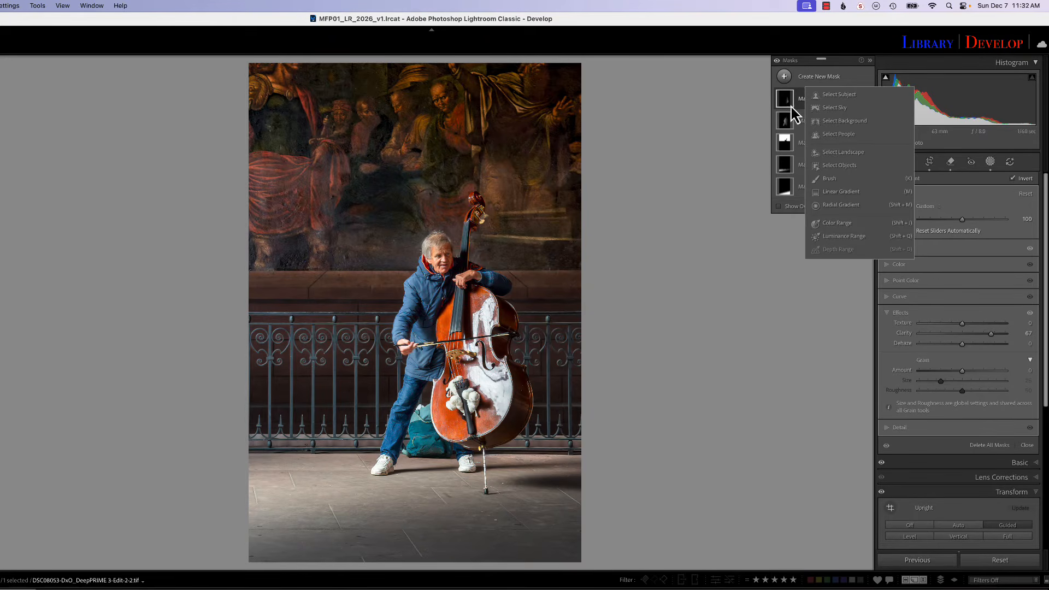
click(837, 165)
drag(415, 273, 298, 272)
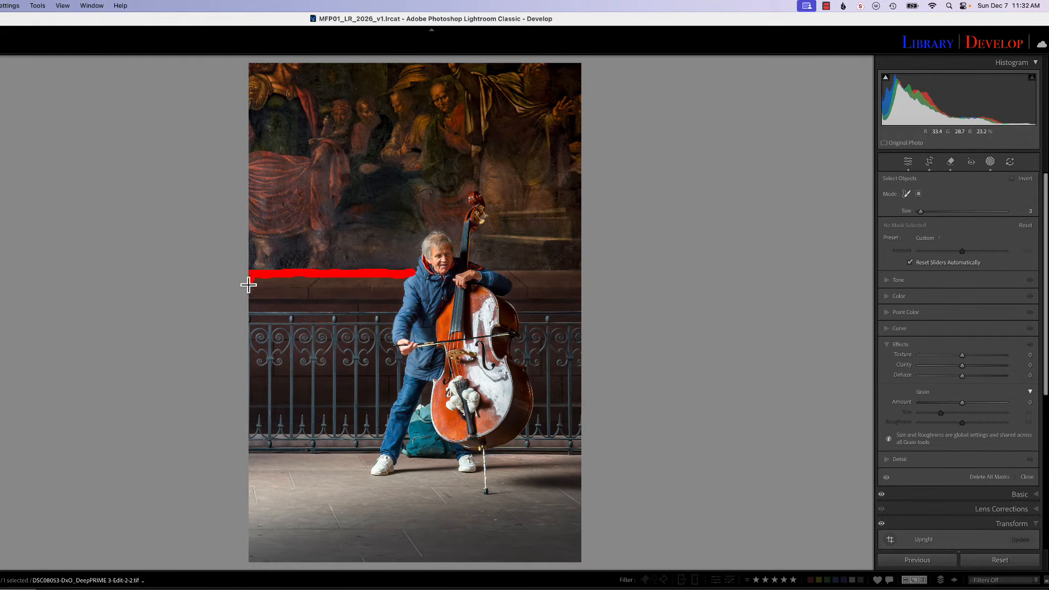
mouse_move(247, 295)
mouse_down()
mouse_move(403, 292)
mouse_move(398, 281)
mouse_move(265, 283)
mouse_move(382, 300)
mouse_up()
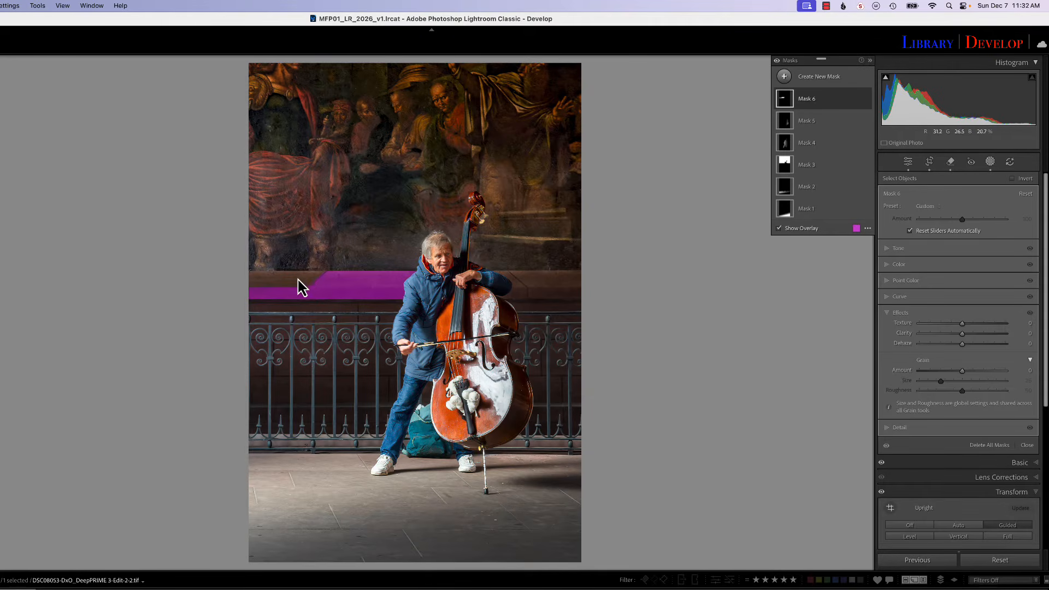
Step: Add a brush with Flow 100 to the ledge mask and paint in the missing upper-left part of the ledge
mouse_move(829, 112)
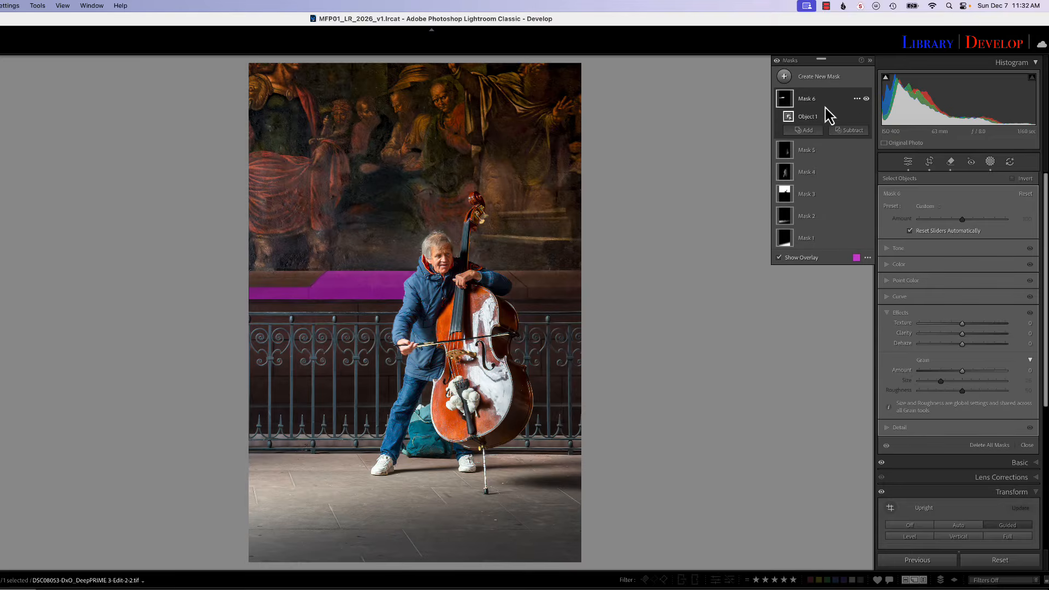
click(806, 131)
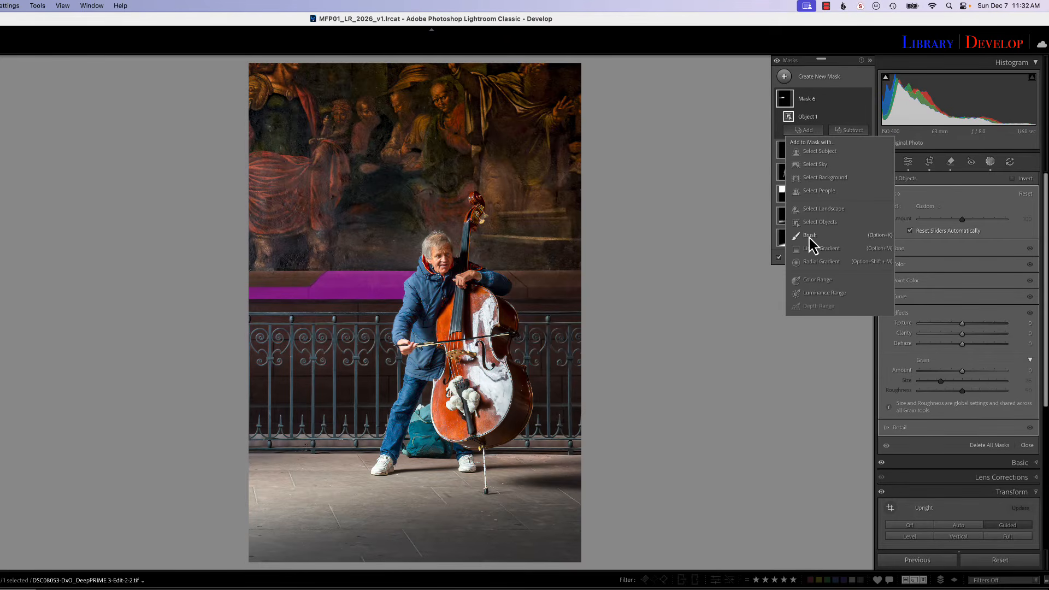
click(810, 236)
drag(326, 278, 303, 277)
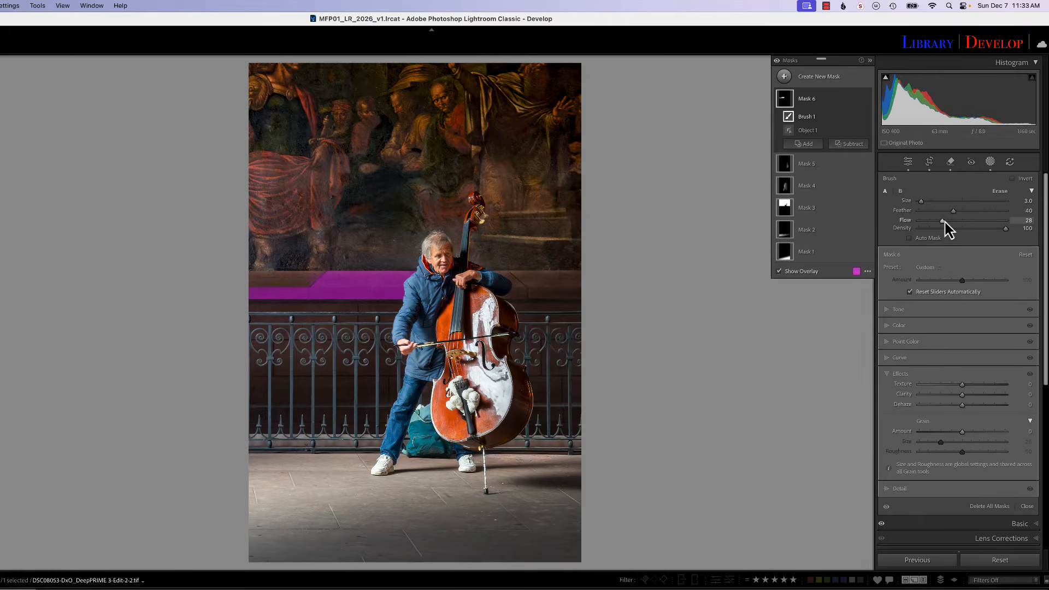
click(1006, 220)
mouse_move(328, 277)
mouse_down()
mouse_move(249, 286)
mouse_move(342, 279)
mouse_up()
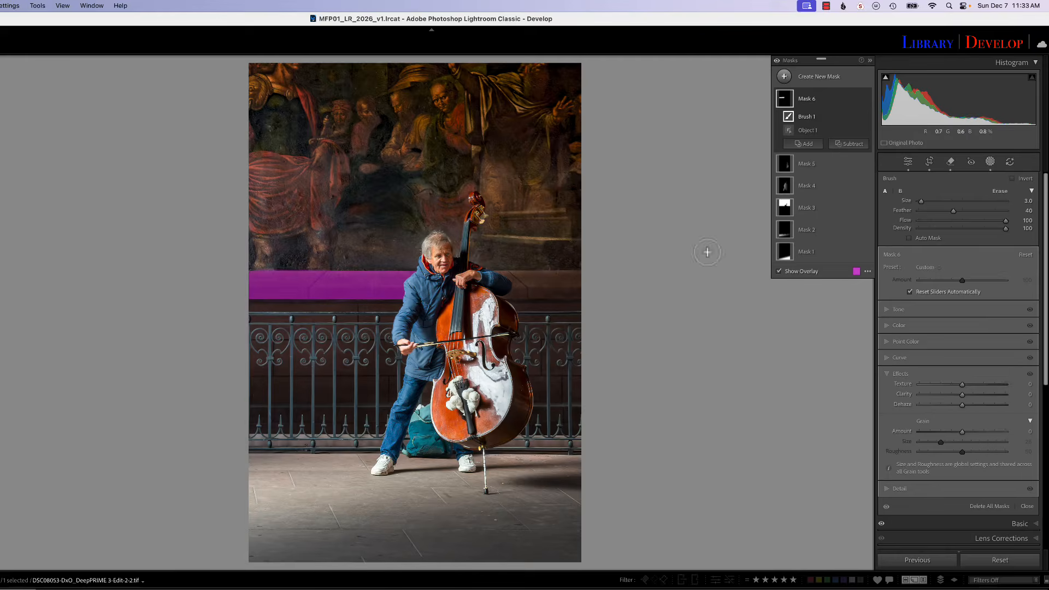
Step: Intersect the ledge mask with a linear gradient that fades toward the musician, widened from beyond the photo's left edge to the bass
click(856, 99)
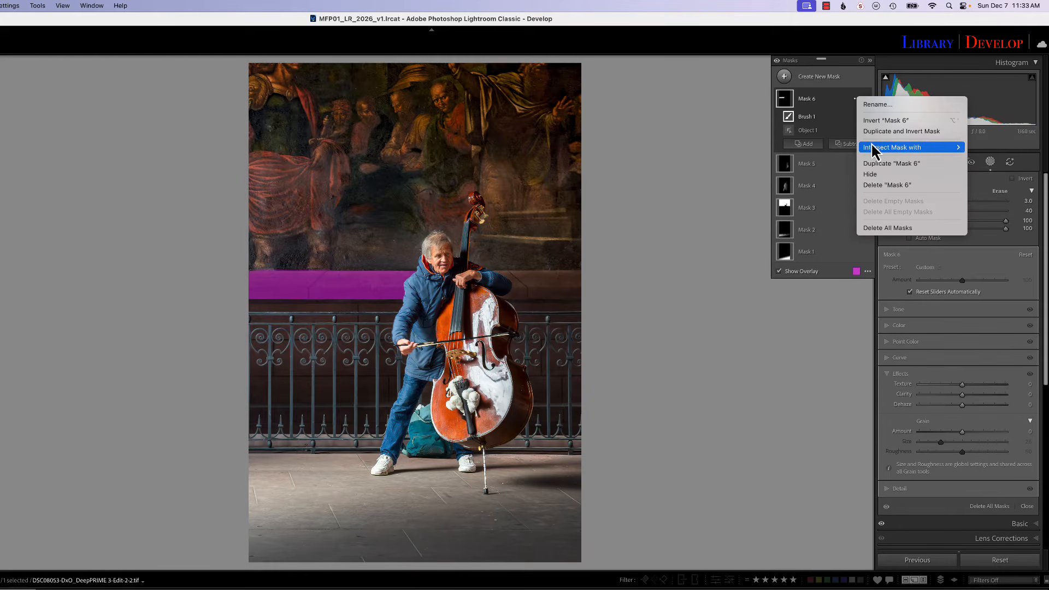
mouse_move(873, 148)
click(996, 228)
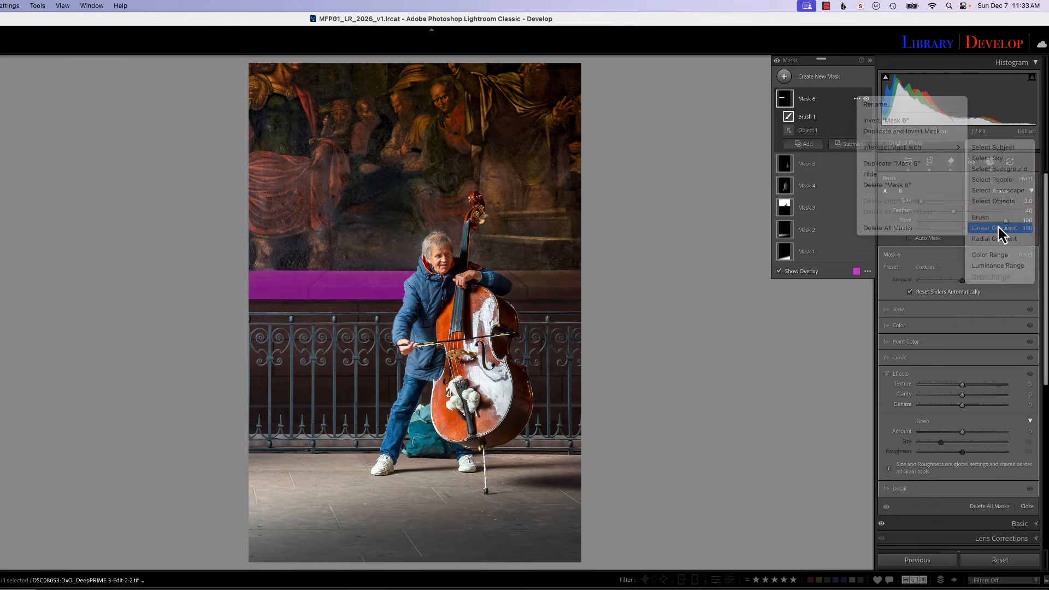
drag(261, 295, 398, 293)
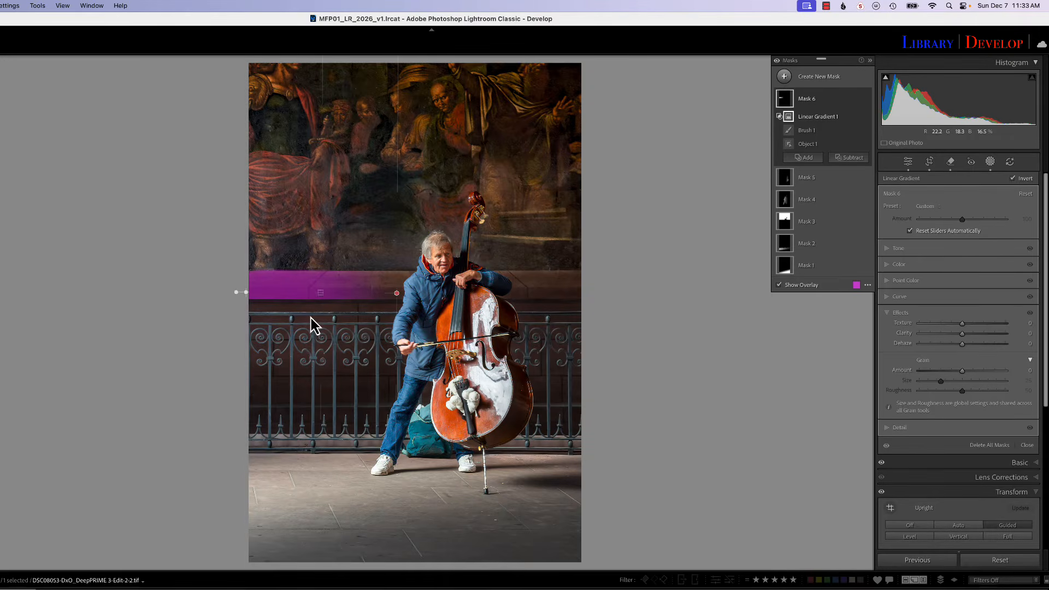
drag(248, 298, 181, 304)
drag(402, 305, 484, 306)
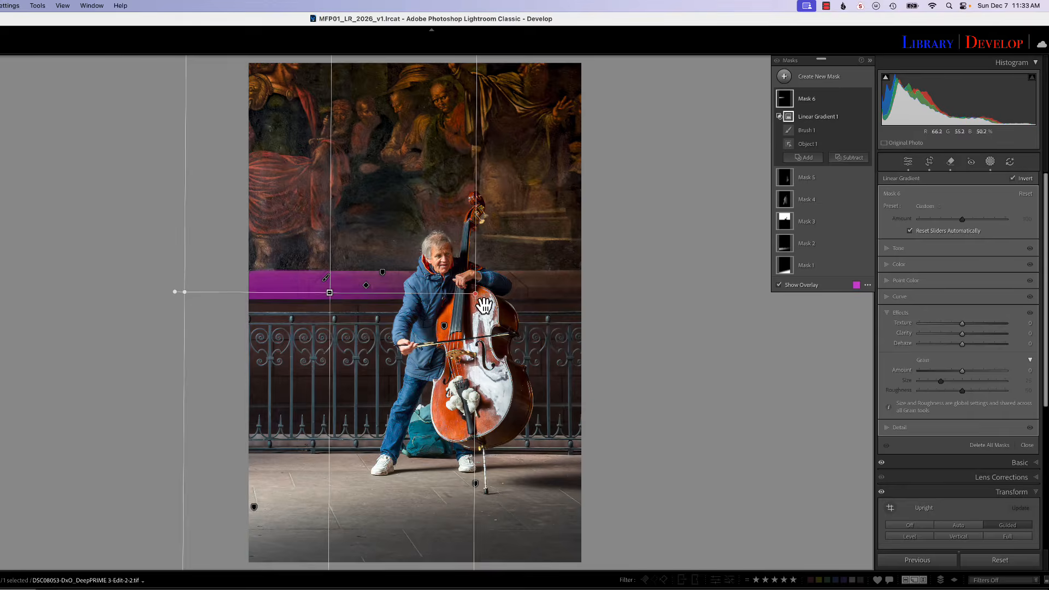
Step: Set the ledge mask's Exposure to 0.65 and Texture to 78, and shift its gradient slightly to the right
click(897, 253)
drag(964, 259, 964, 260)
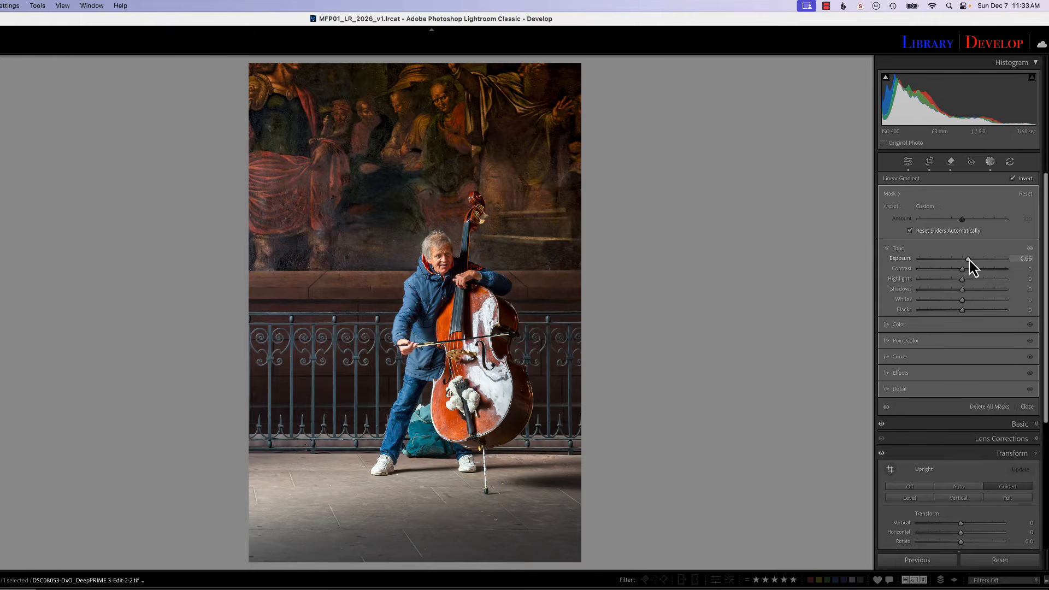
drag(971, 260, 970, 260)
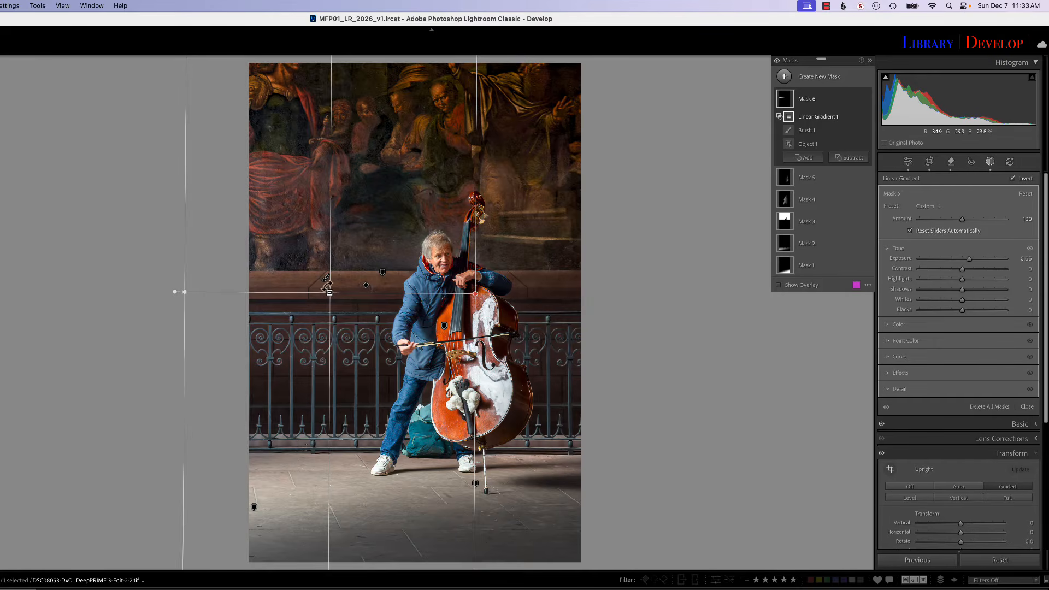
drag(327, 296, 356, 295)
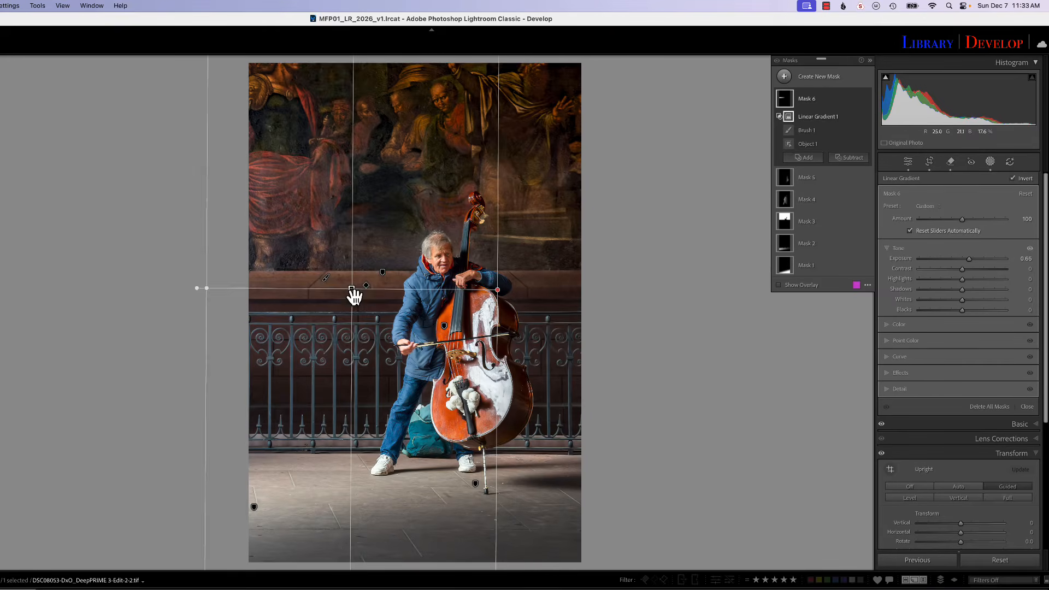
click(897, 375)
drag(956, 333, 1001, 335)
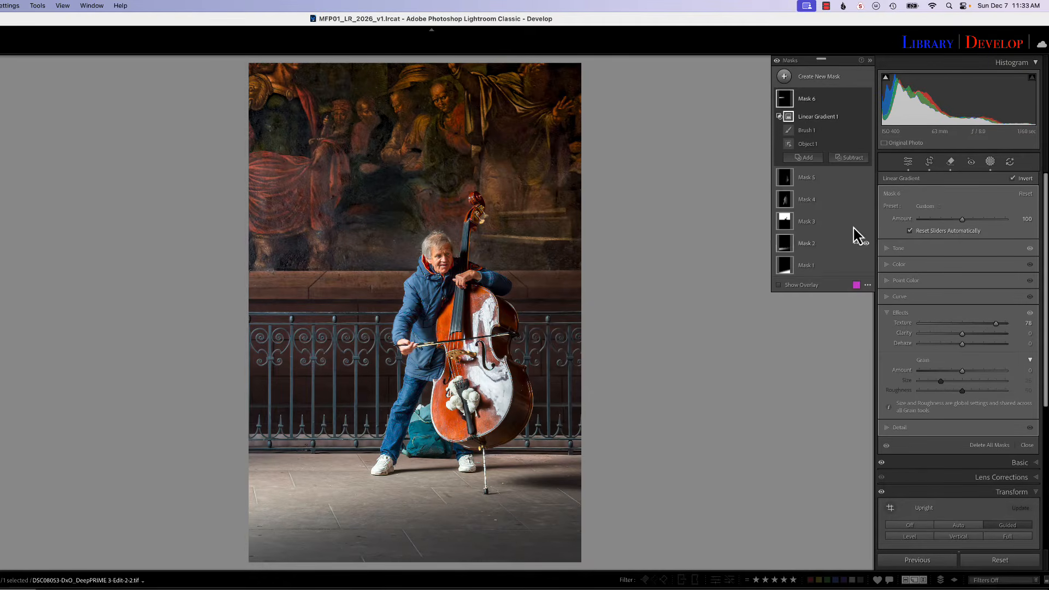
Step: Create an object mask of the stone ledge between the musician and the photo's right edge, and brush in its missing far-right part
click(785, 77)
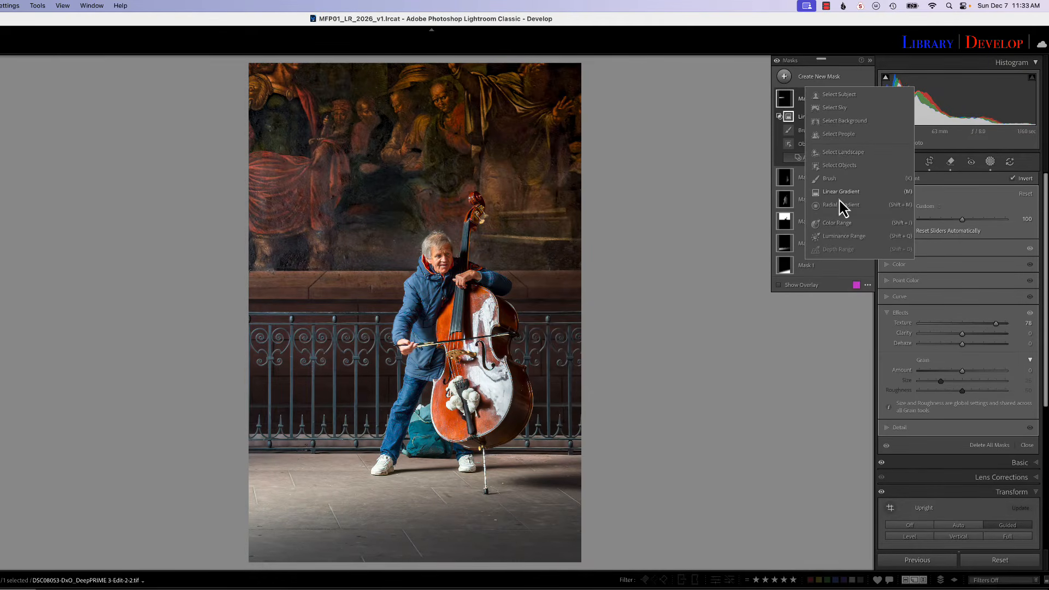
click(833, 167)
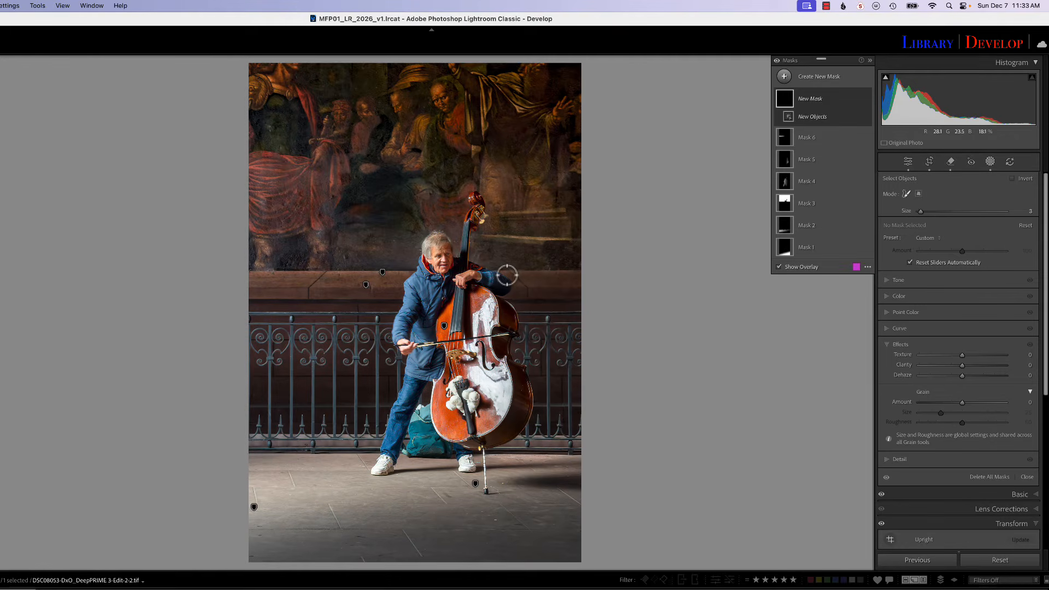
mouse_move(504, 272)
mouse_down()
mouse_move(569, 297)
mouse_move(581, 275)
mouse_move(518, 275)
mouse_move(575, 284)
mouse_move(521, 285)
mouse_move(578, 289)
mouse_move(528, 294)
mouse_up()
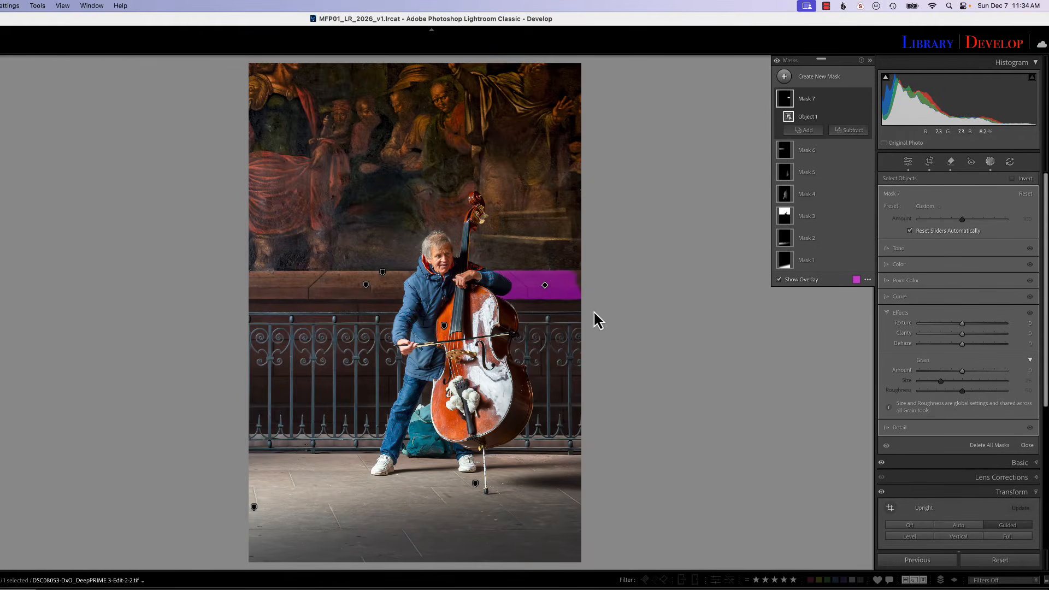
click(810, 131)
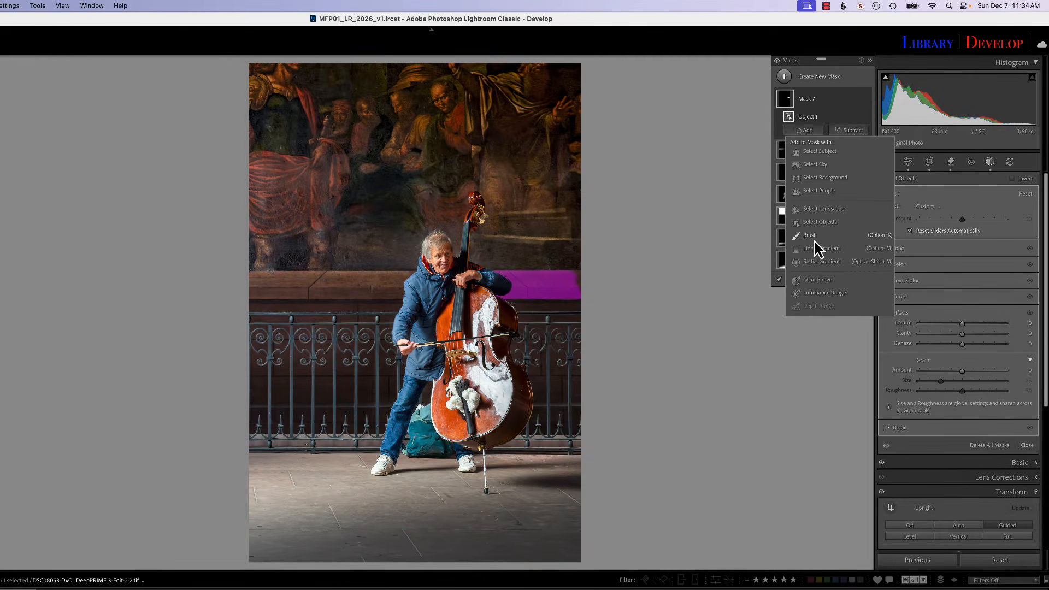
click(814, 236)
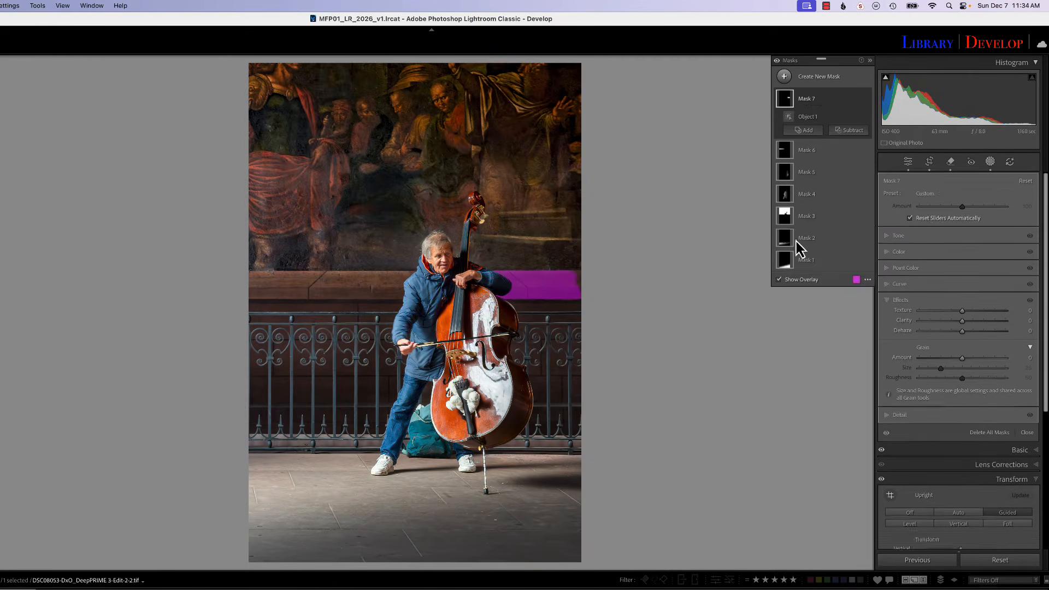
click(579, 276)
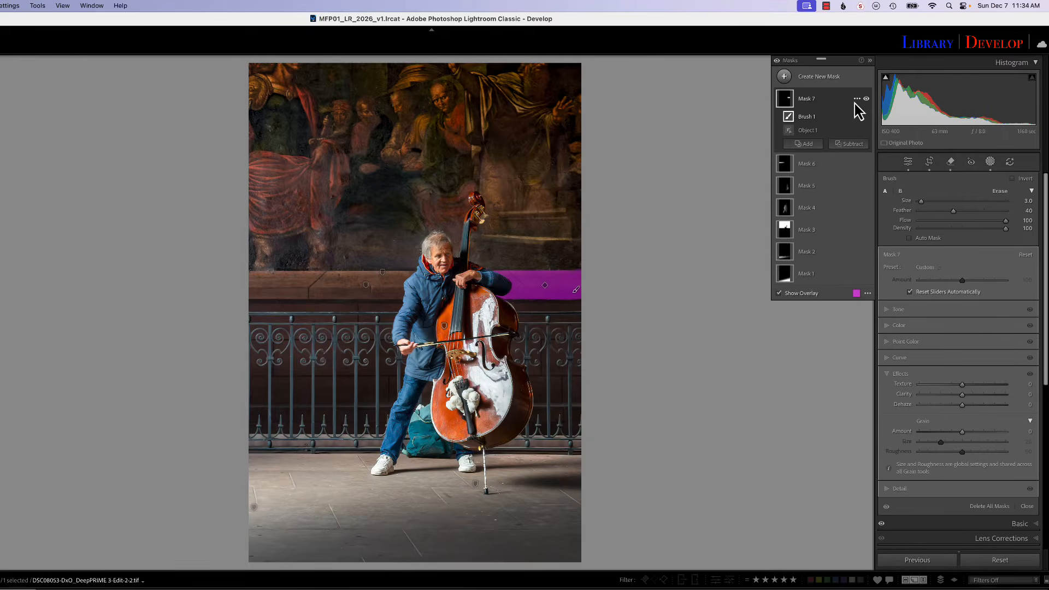
Step: Intersect the right ledge mask with a linear gradient running from the bass to the photo's right edge, strongest beside the musician
click(856, 99)
mouse_move(896, 150)
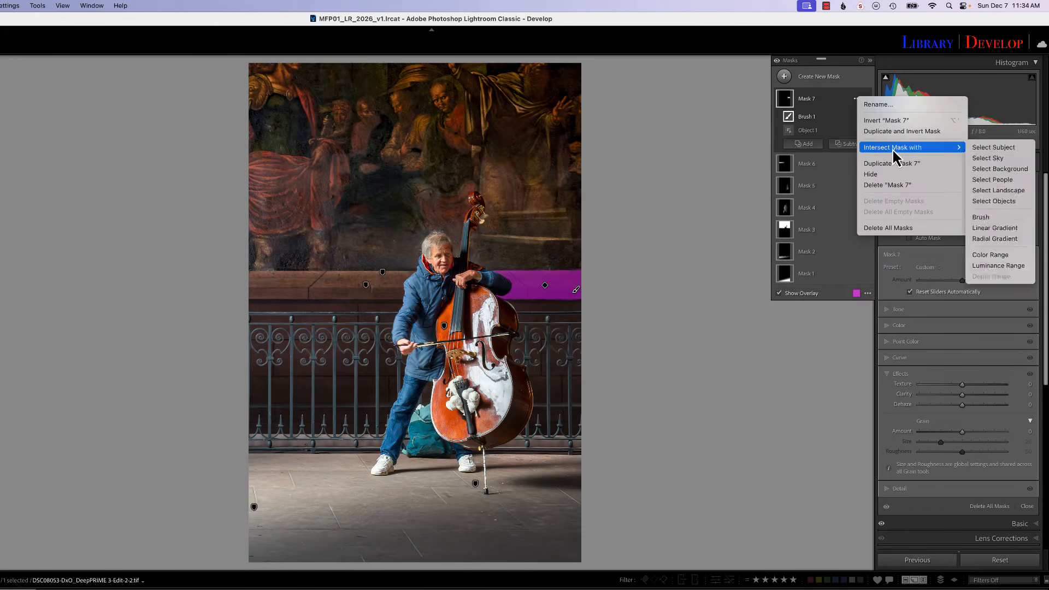
click(993, 228)
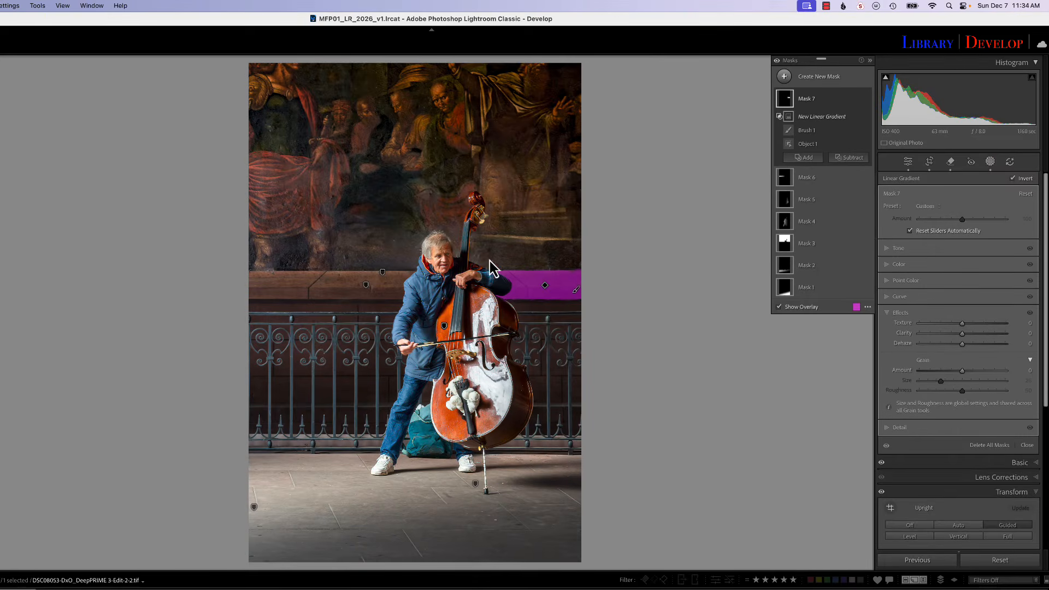
drag(459, 296, 584, 298)
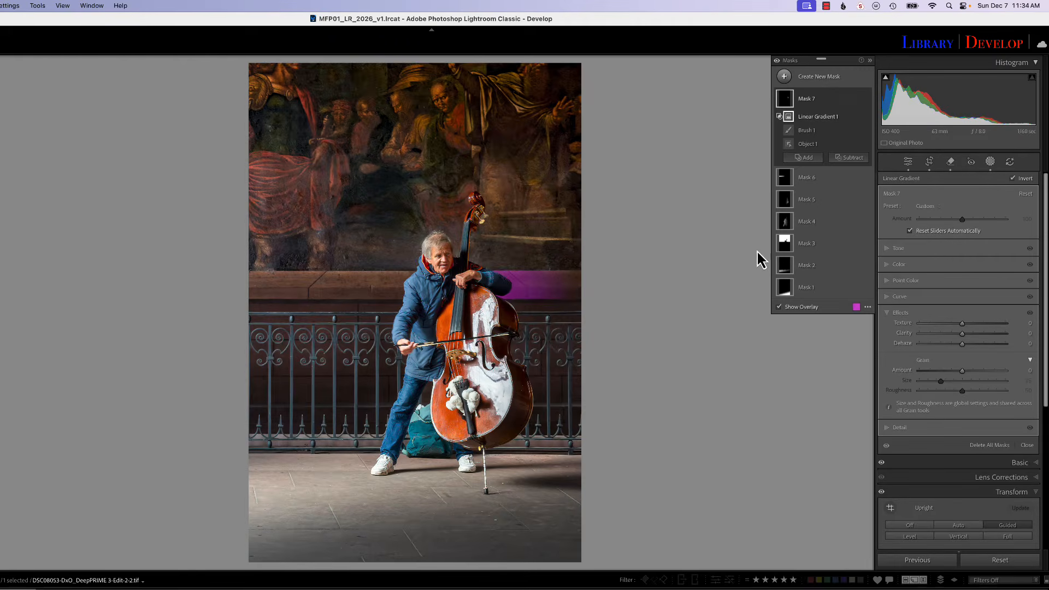
Step: Set the right ledge mask's Exposure to 0.68, widen its gradient beyond both ends of the ledge, and shift it toward the musician
click(895, 250)
drag(961, 262, 970, 268)
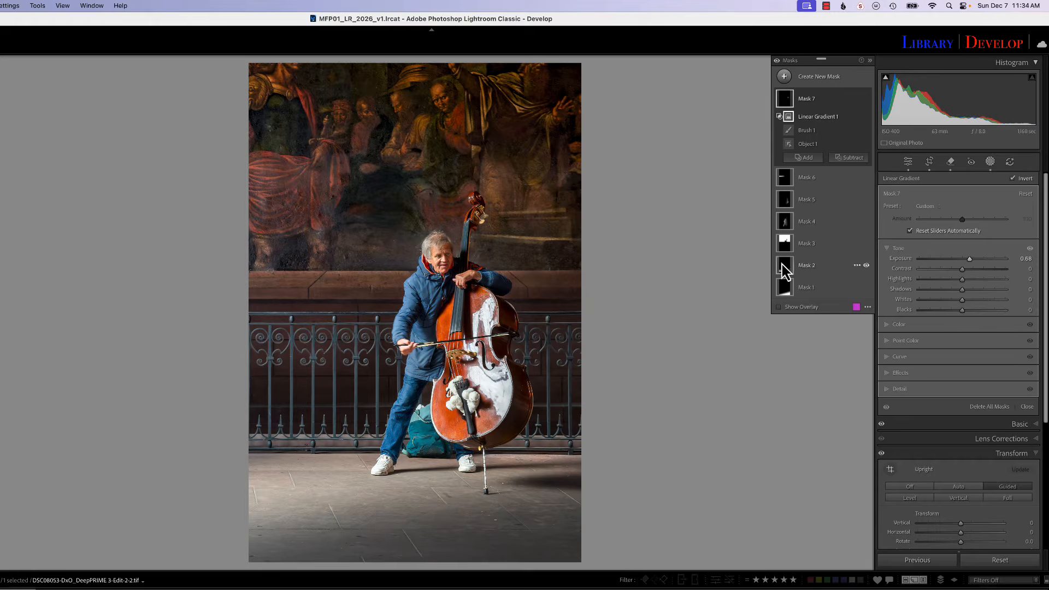
drag(508, 287, 479, 287)
drag(551, 291, 602, 293)
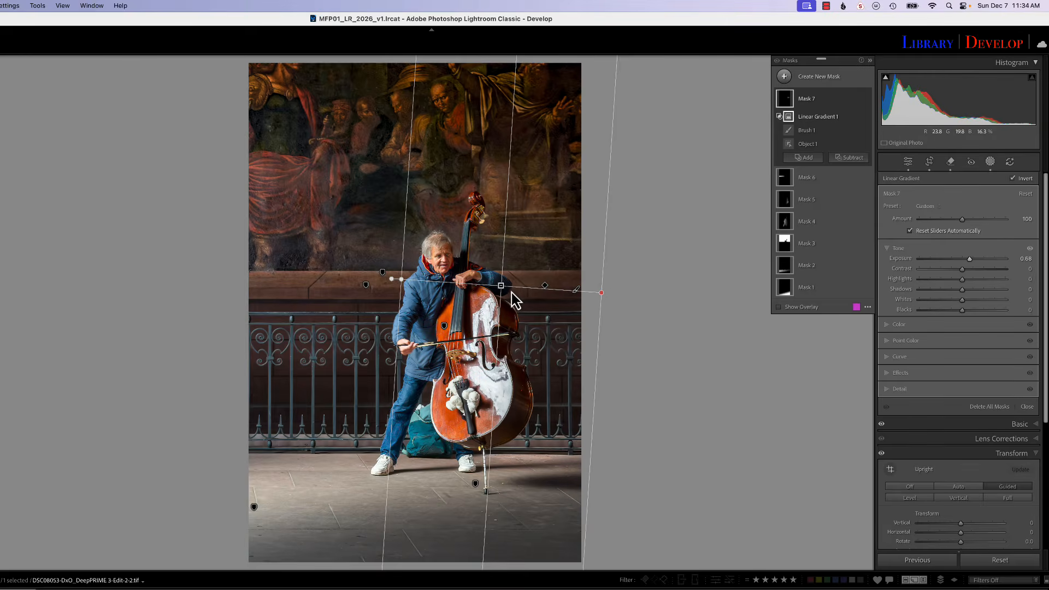
drag(503, 287, 483, 287)
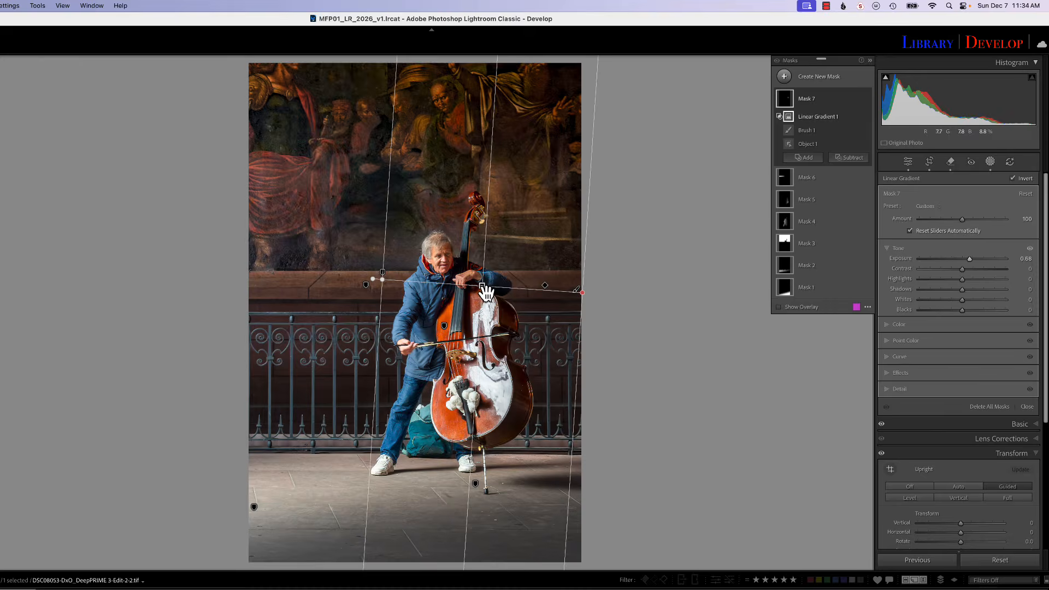
Step: Set the right ledge mask's Exposure to 1.23 and Texture to 93, move its gradient slightly further left, and close masking
drag(972, 264, 976, 261)
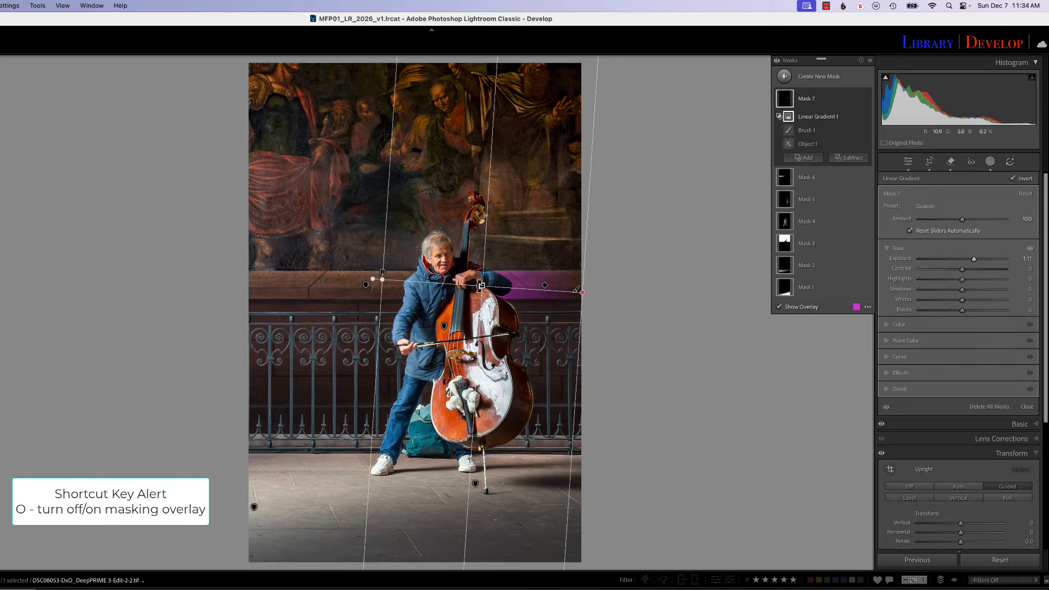
drag(482, 286, 470, 284)
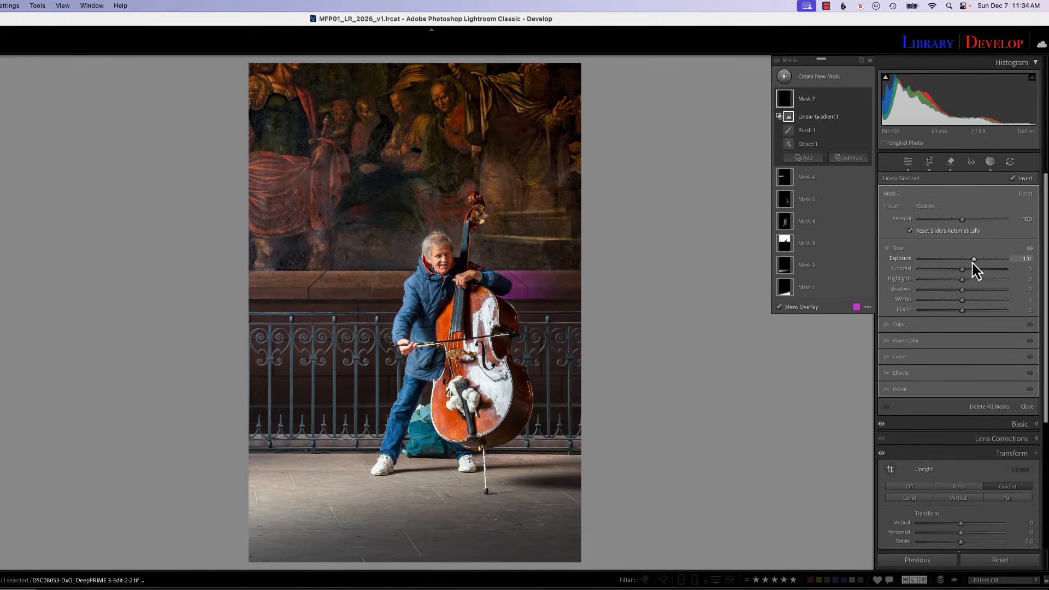
key(o)
mouse_move(975, 261)
mouse_down()
mouse_move(991, 267)
mouse_move(977, 264)
mouse_up()
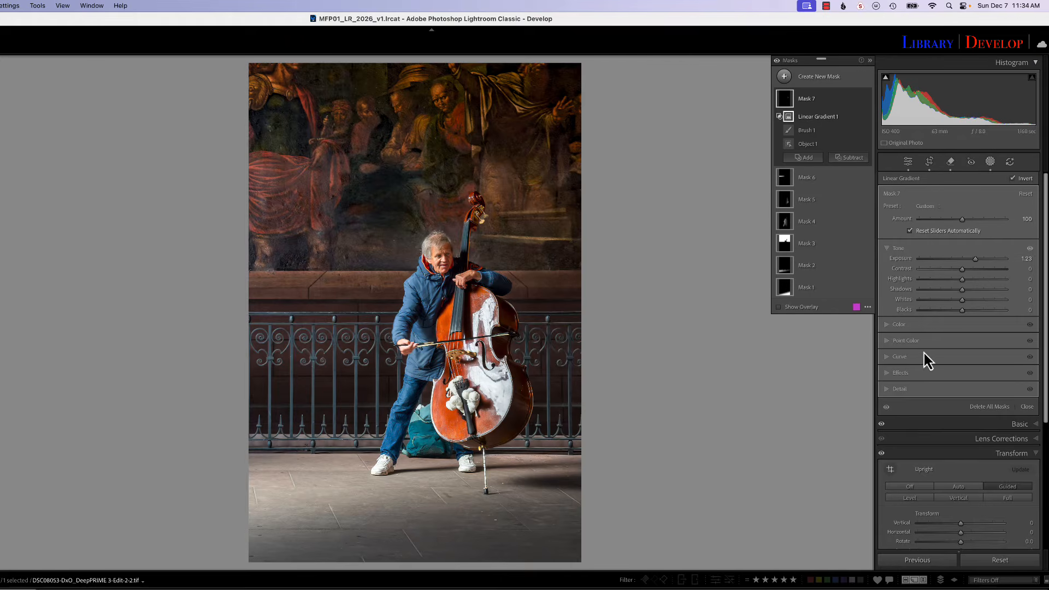
click(908, 375)
drag(962, 324, 1003, 326)
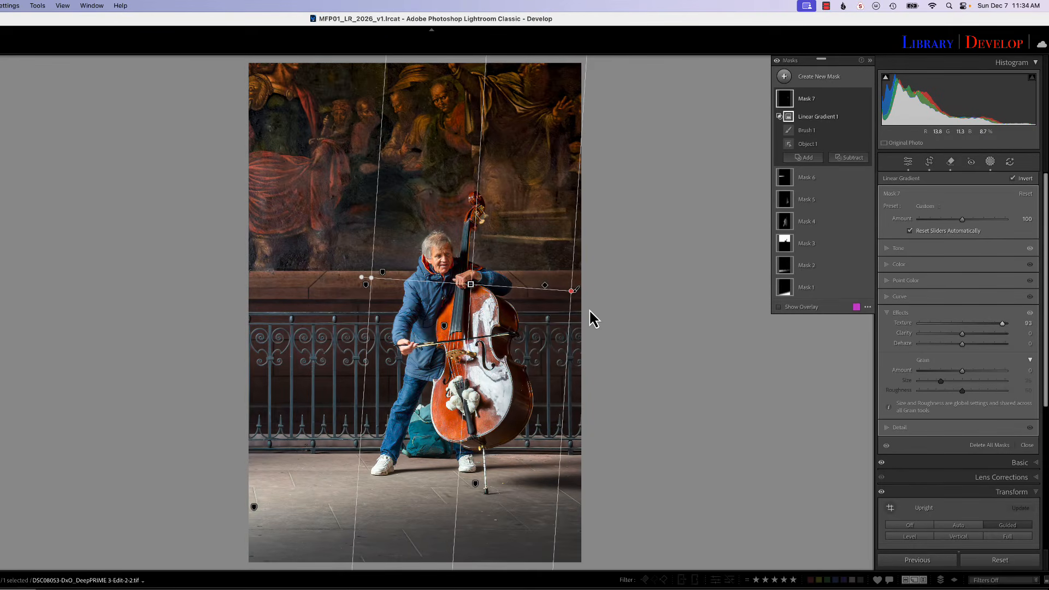
click(990, 162)
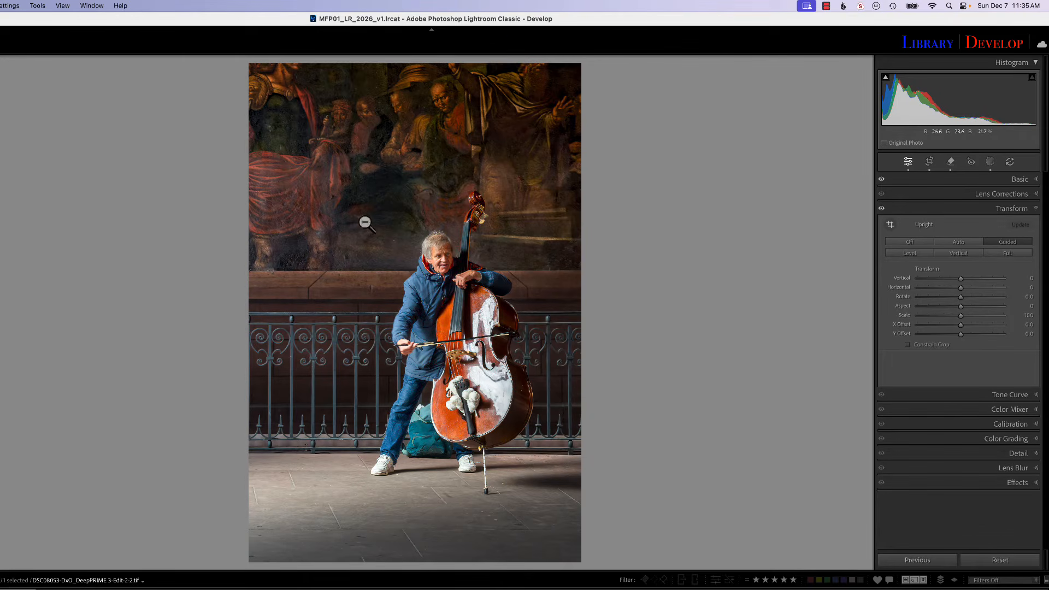
Step: Add a radial gradient mask over the painted face above the musician's head, with Exposure 0.12 and Shadows about 35
click(992, 164)
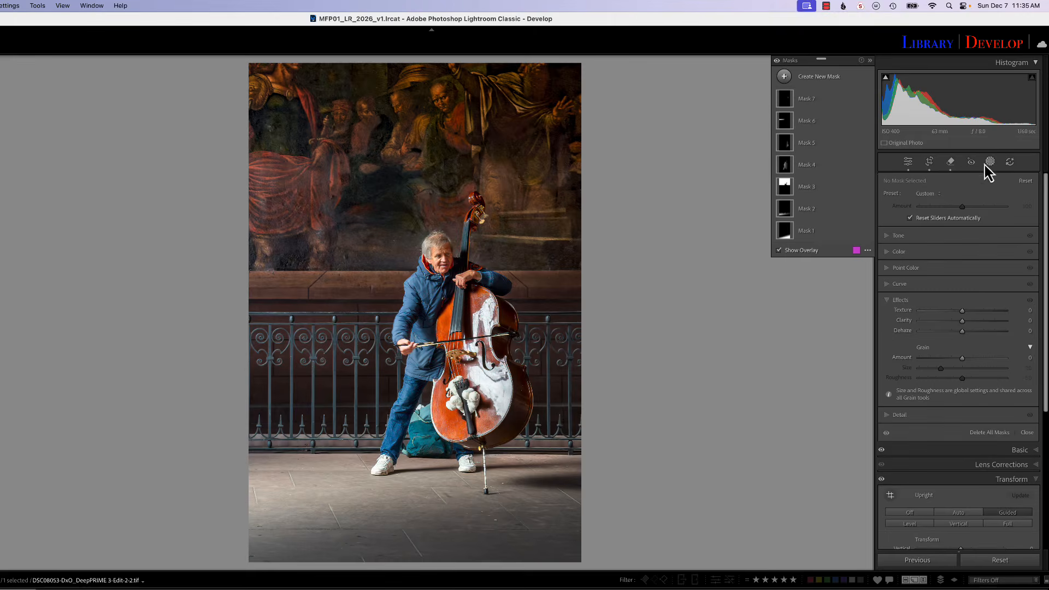
click(785, 77)
click(836, 206)
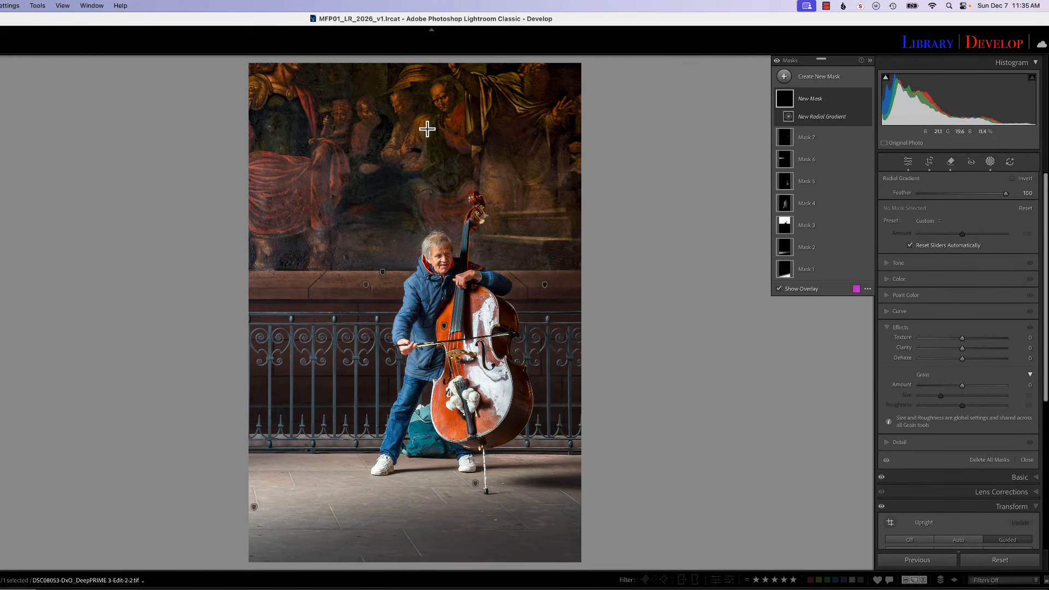
mouse_move(441, 96)
mouse_down()
mouse_move(459, 116)
mouse_move(454, 128)
mouse_move(446, 111)
mouse_up()
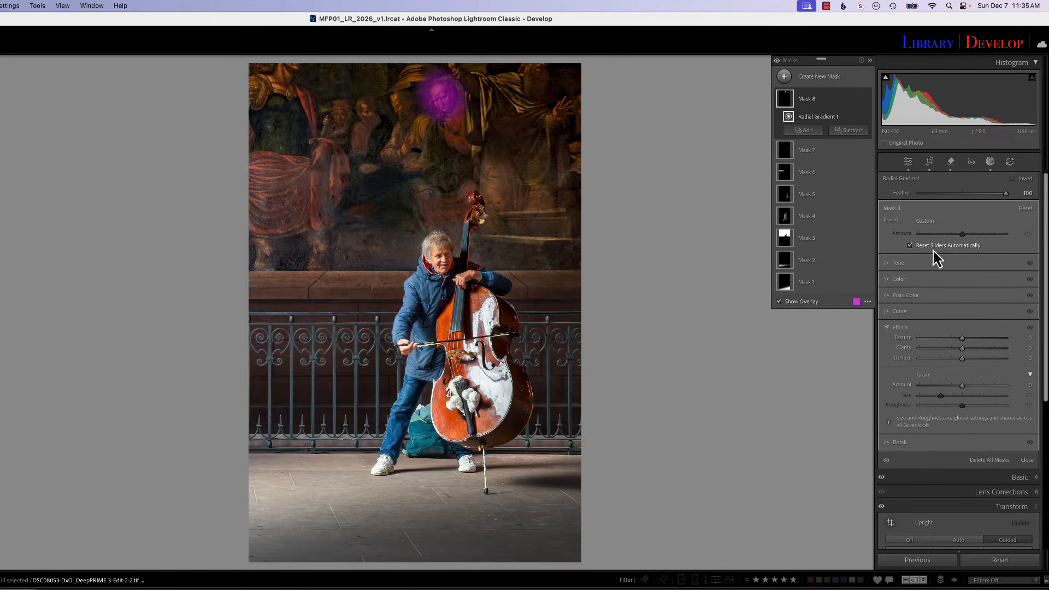
click(897, 264)
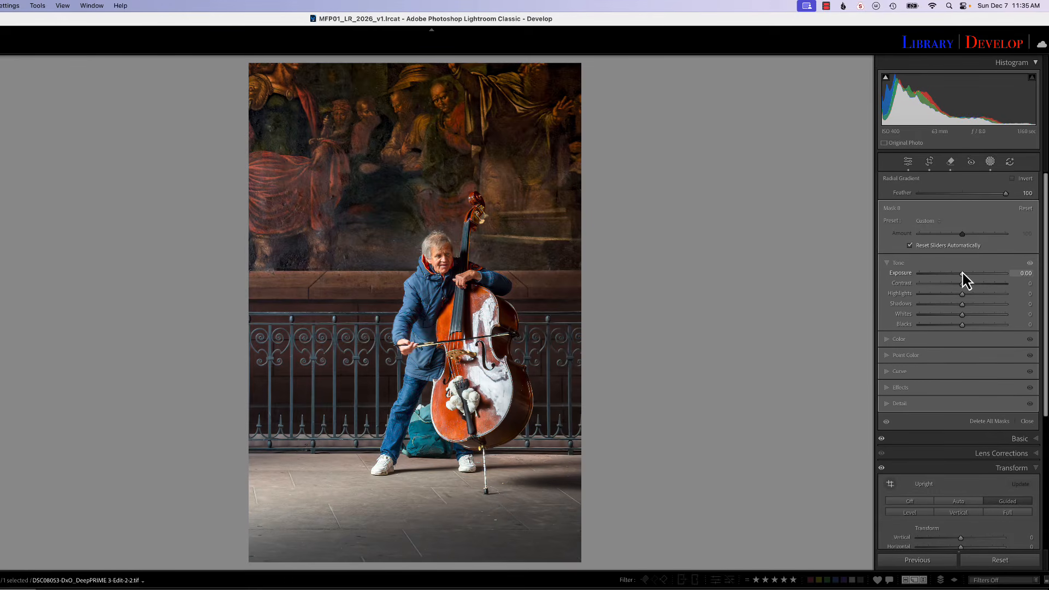
drag(966, 273, 964, 274)
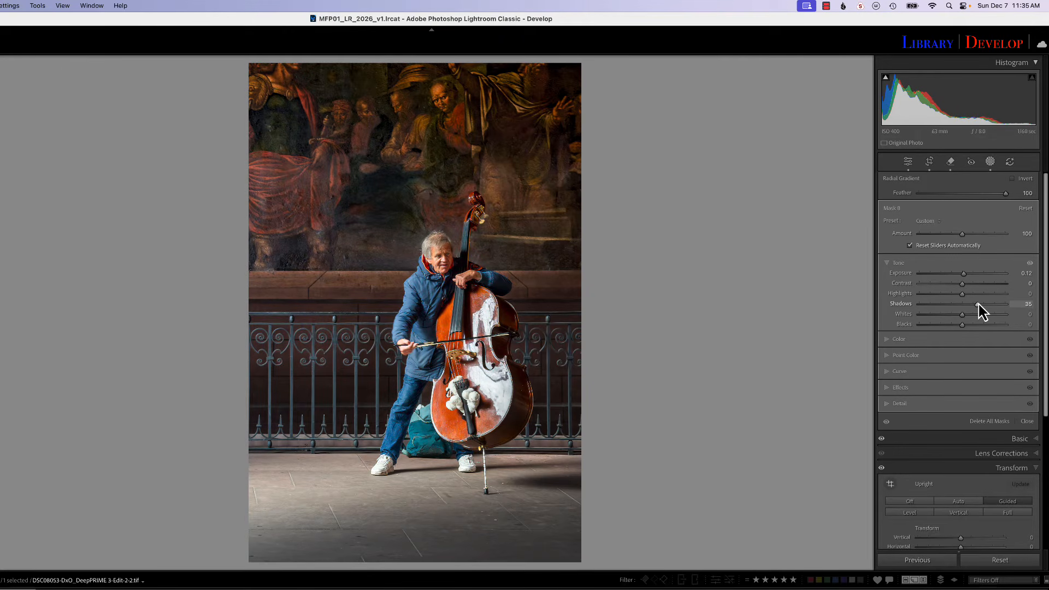
Step: Add another radial gradient mask over the next painted face to the left and brighten it with Exposure and Shadows
key(n)
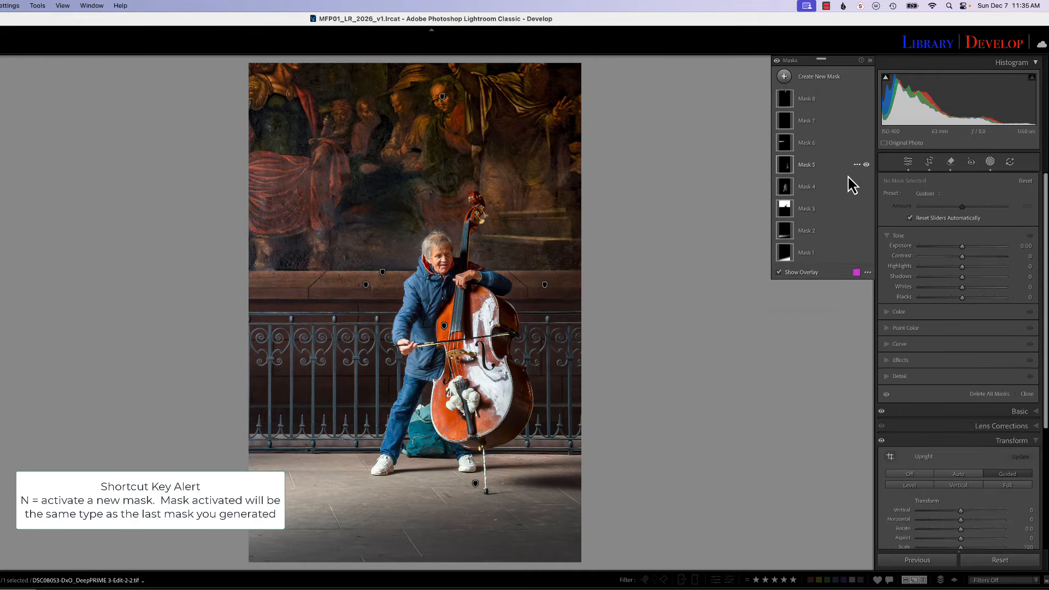
mouse_move(396, 97)
mouse_down()
mouse_move(412, 115)
mouse_move(408, 129)
mouse_move(404, 107)
mouse_up()
drag(963, 274, 966, 304)
Step: Add a radial gradient mask over the third painted face from the right and set its Exposure to 0.62
key(n)
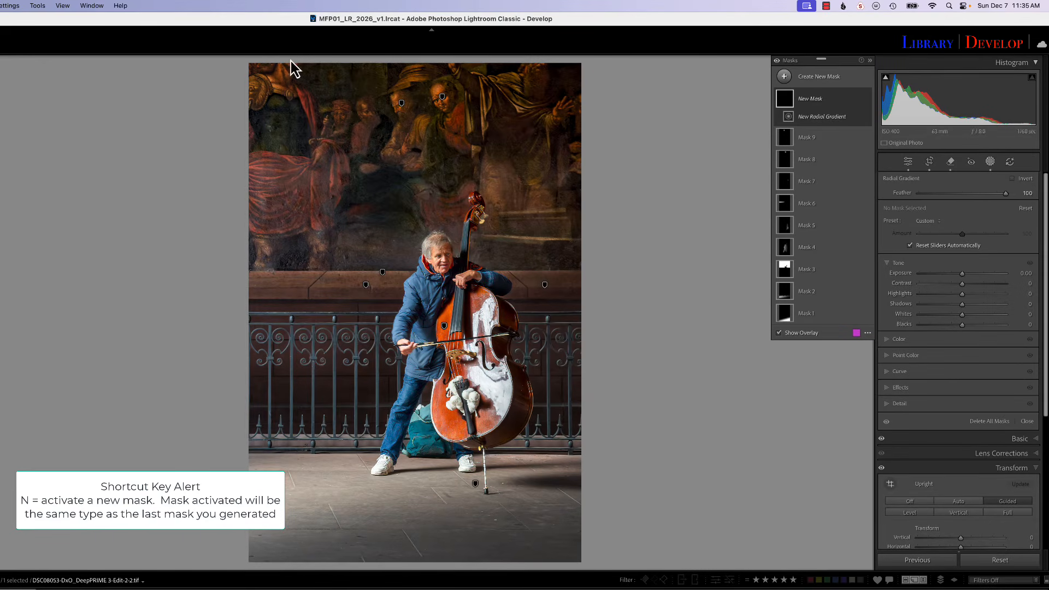
mouse_move(361, 102)
mouse_down()
mouse_move(380, 129)
mouse_move(373, 112)
mouse_up()
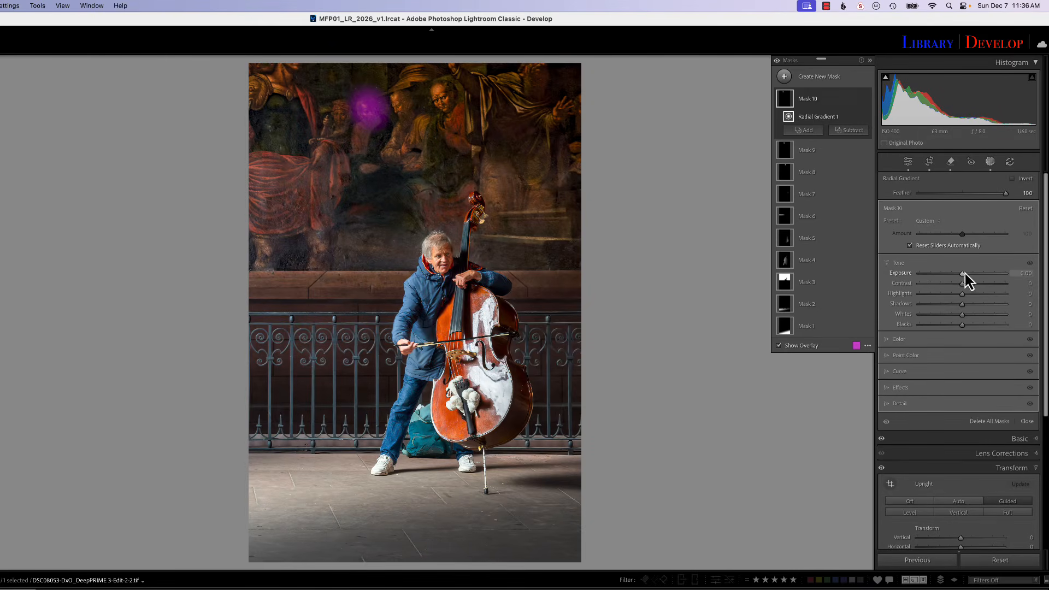
drag(965, 275, 965, 276)
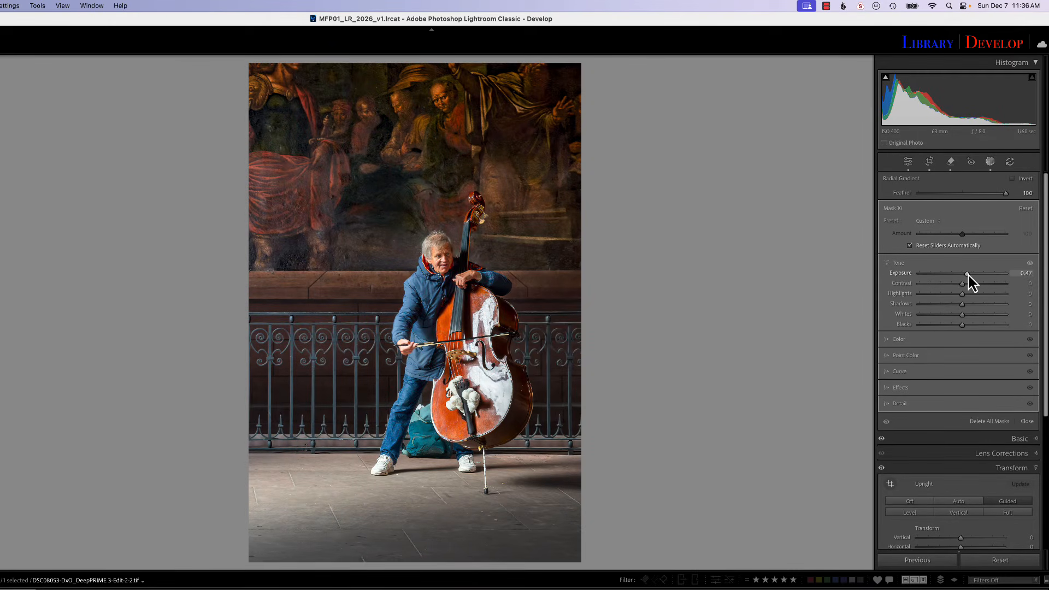
drag(972, 274, 971, 275)
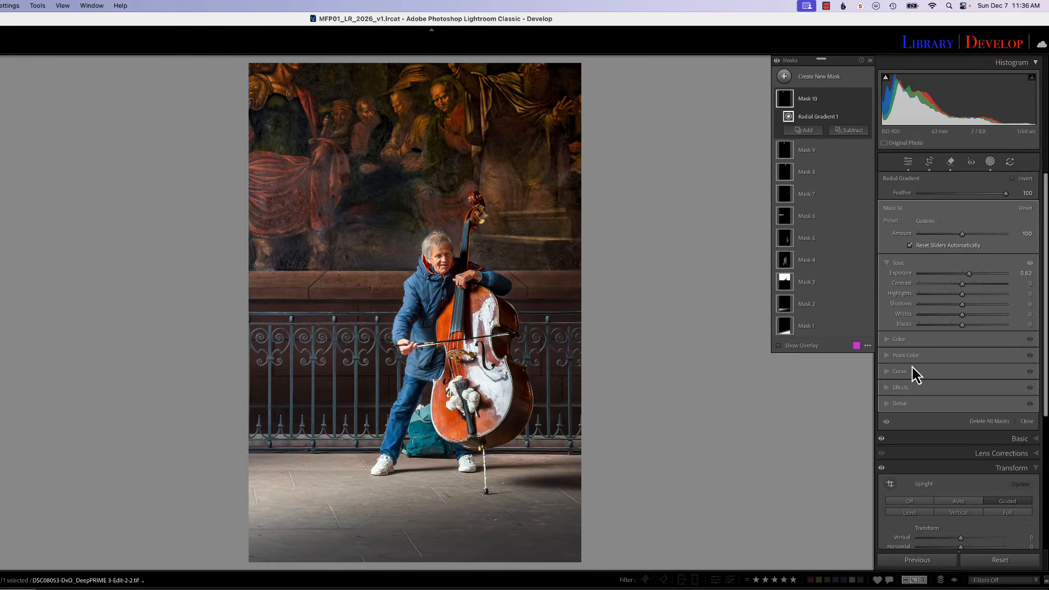
Step: Set Dehaze to 12 and Shadows to 30 on the third painted face's mask
click(909, 386)
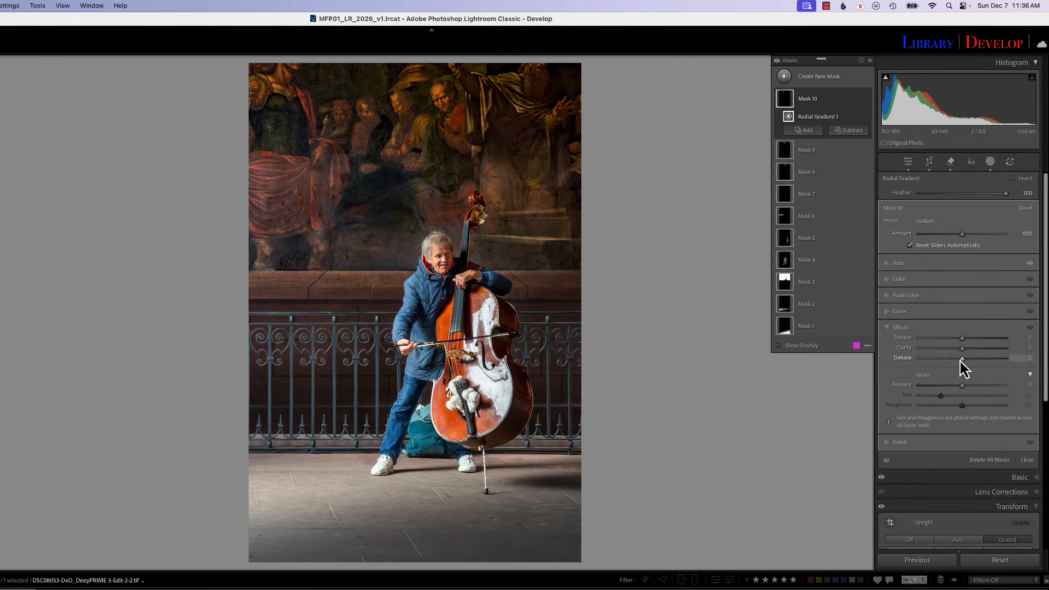
drag(963, 360, 966, 365)
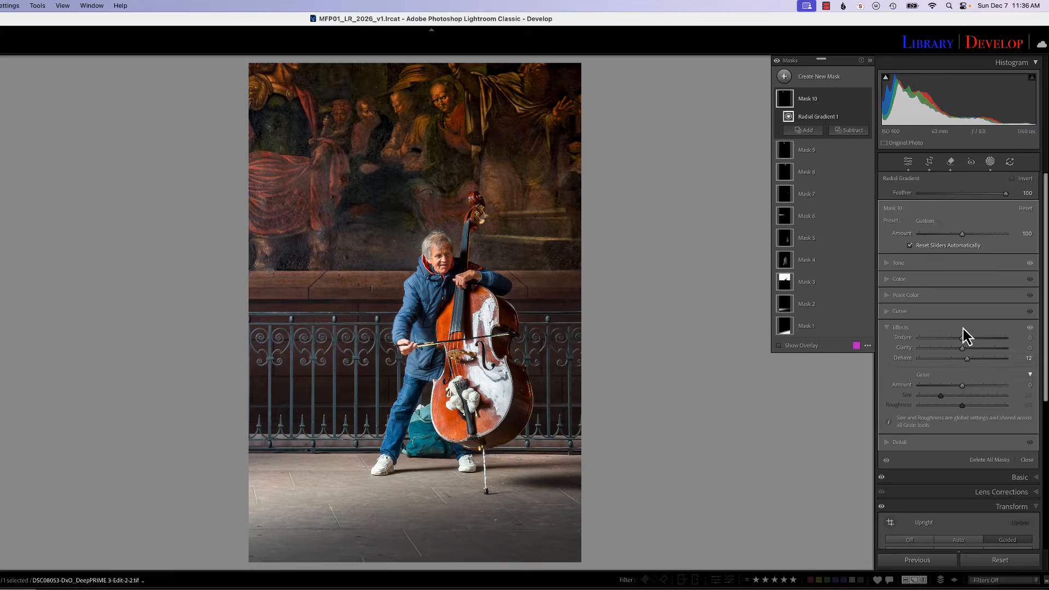
click(903, 267)
drag(963, 307, 966, 308)
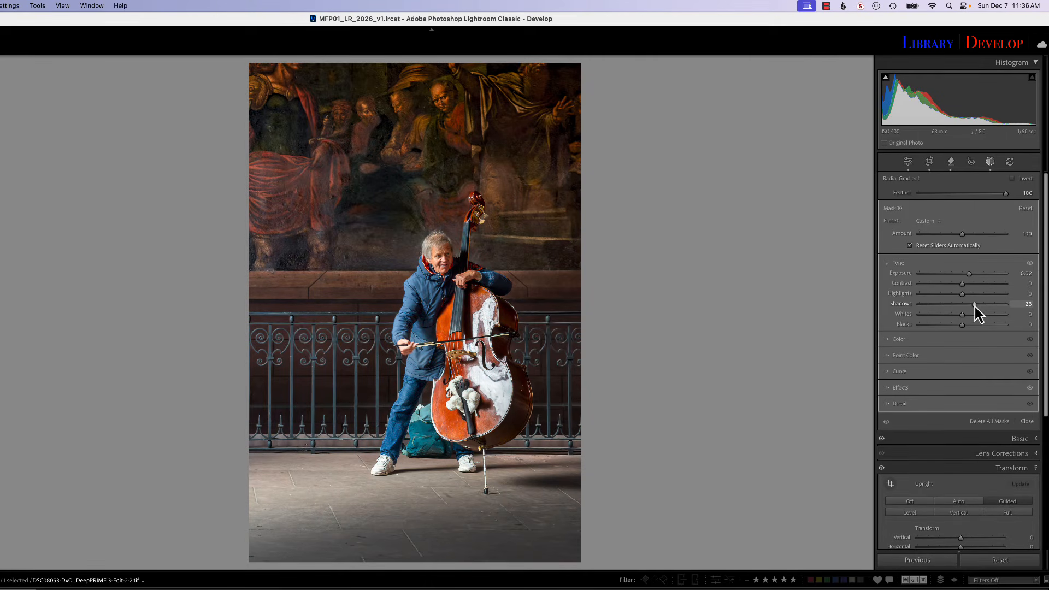
drag(975, 307, 975, 307)
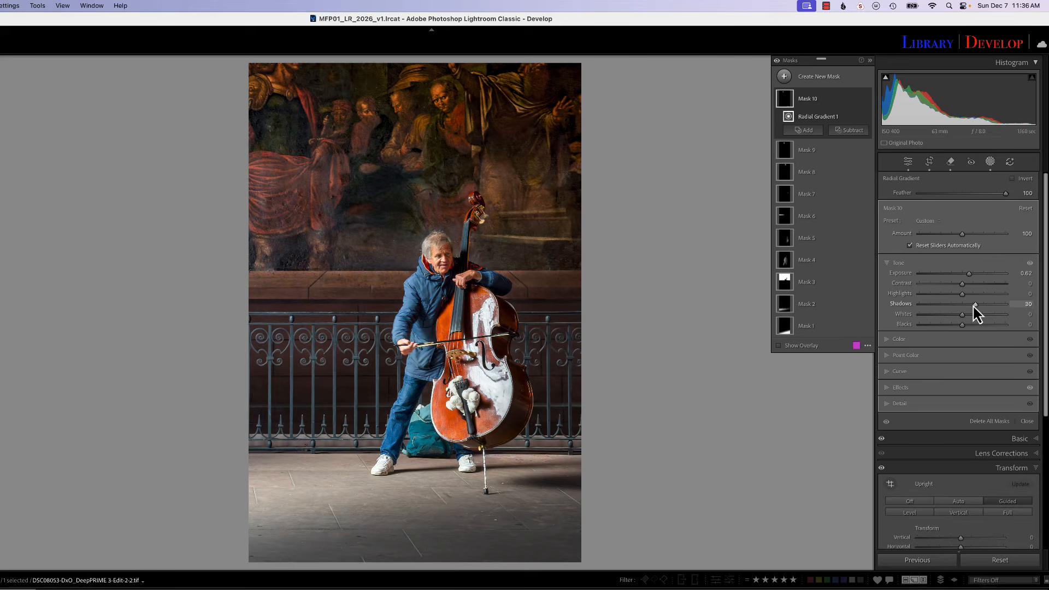
Step: Add an oval radial gradient mask over the fourth painted face further left, with Exposure 0.47 and Shadows 22
click(784, 77)
click(828, 205)
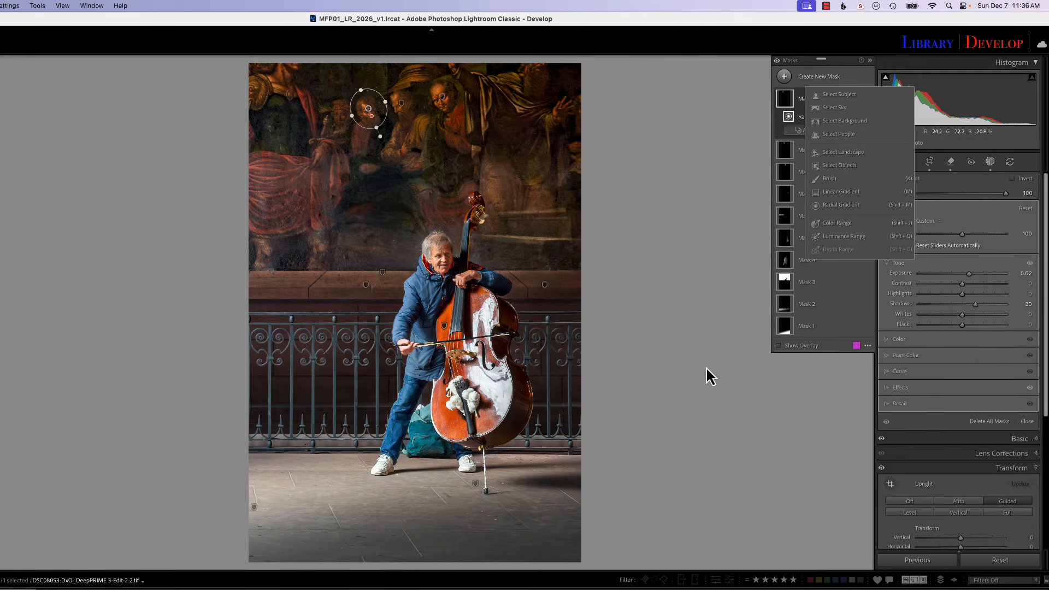
click(839, 206)
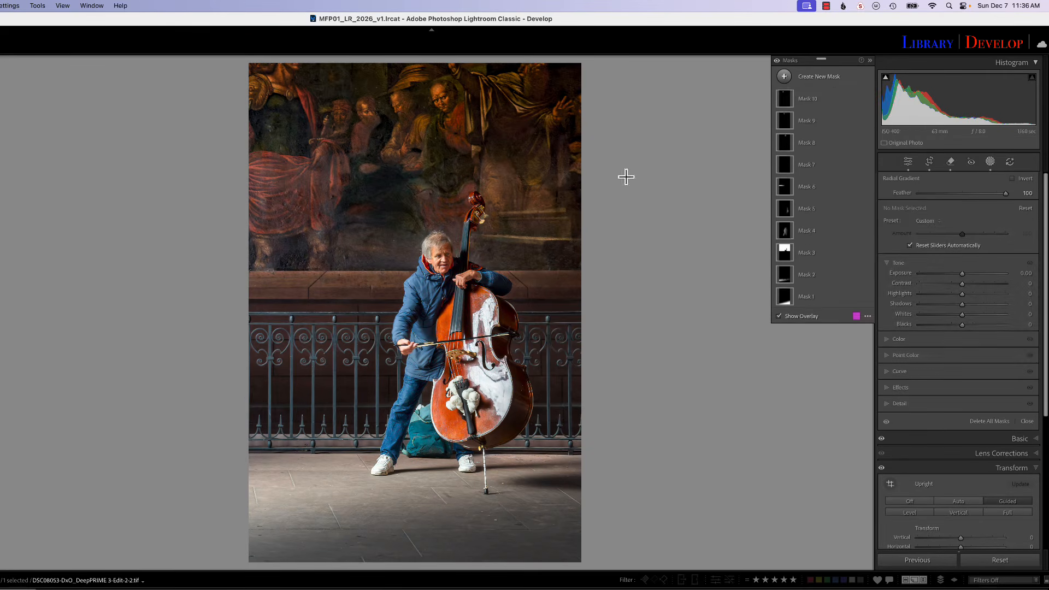
drag(342, 112, 354, 131)
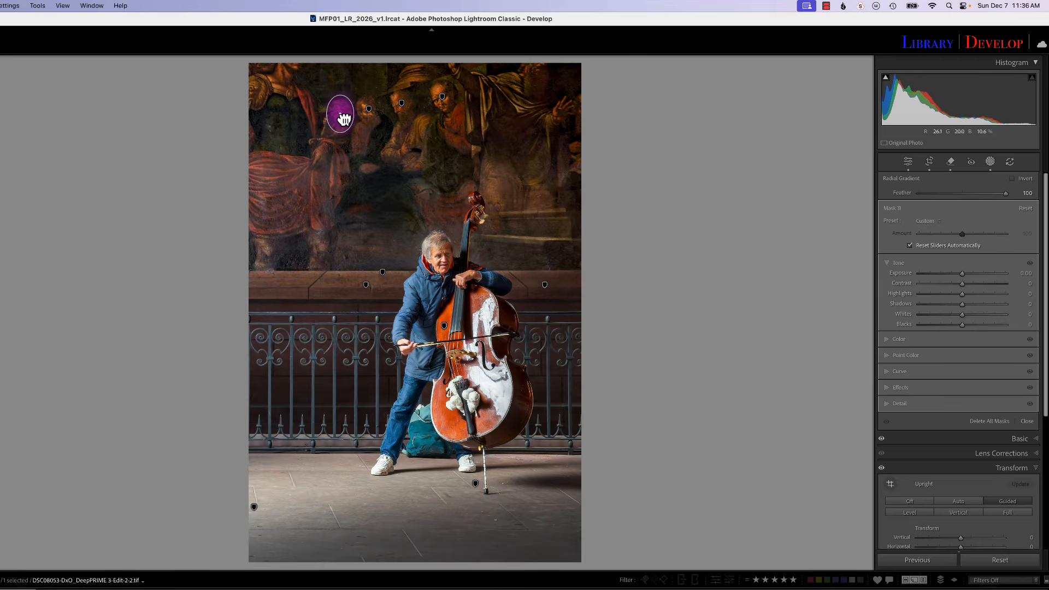
drag(963, 276, 974, 306)
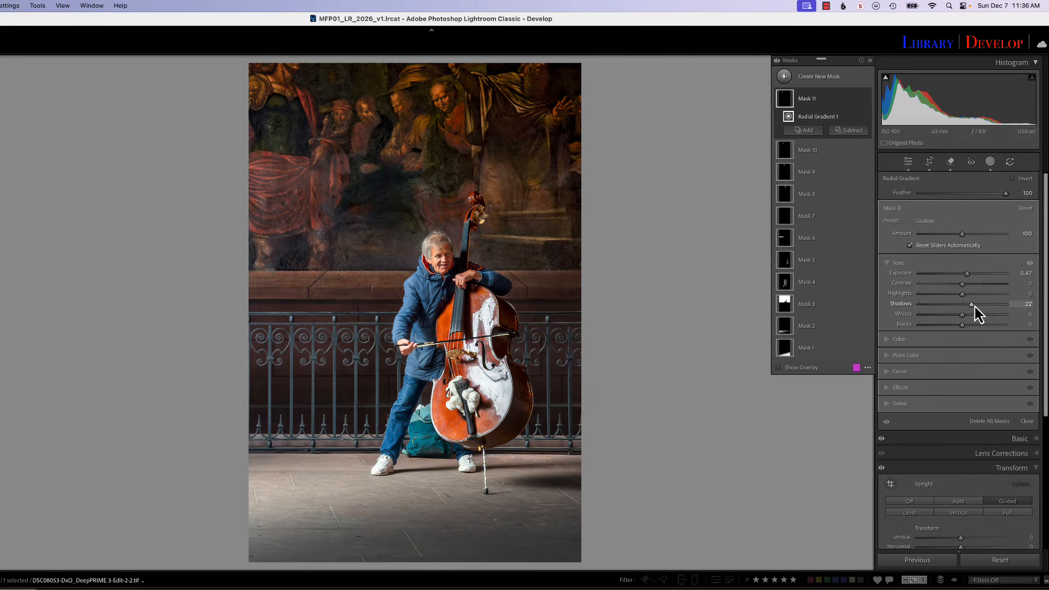
Step: Paint a brush mask with Flow 38 and Exposure 0.42 over the dark area of the painting beside and above the cello scroll
click(785, 76)
click(831, 179)
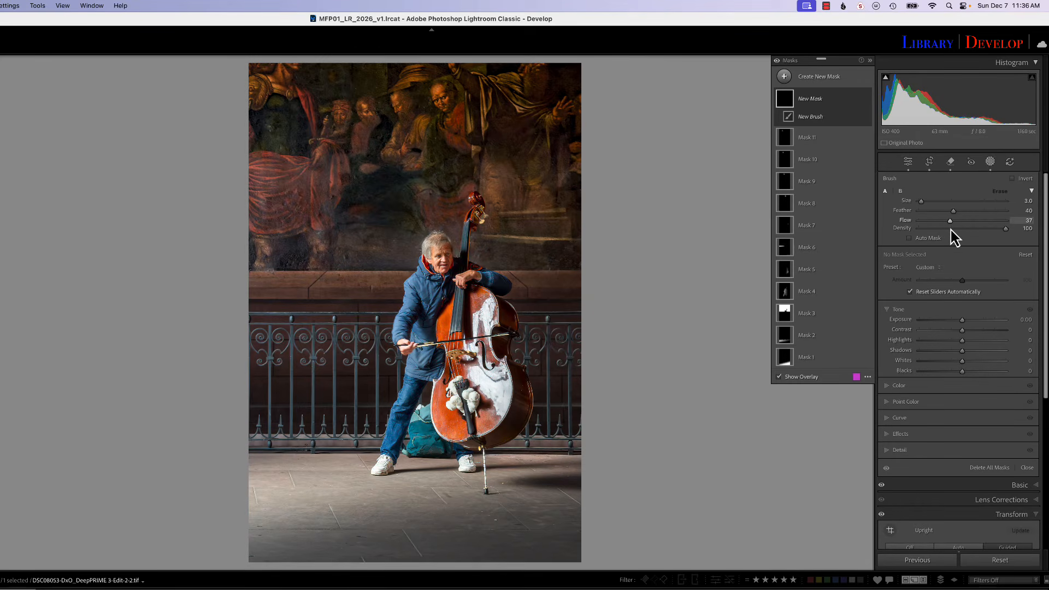
drag(958, 238, 954, 239)
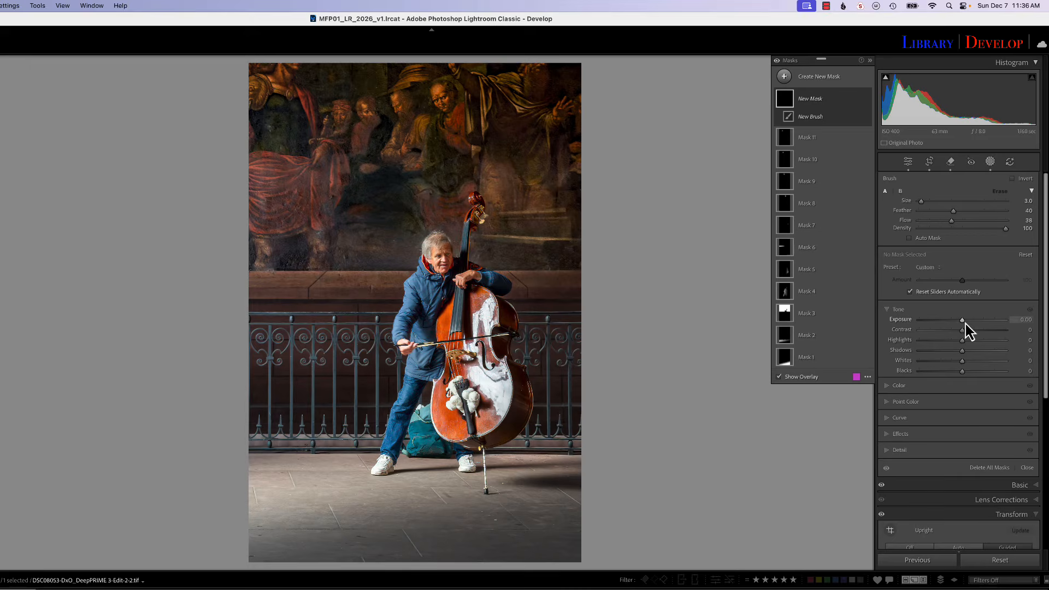
drag(970, 322, 967, 326)
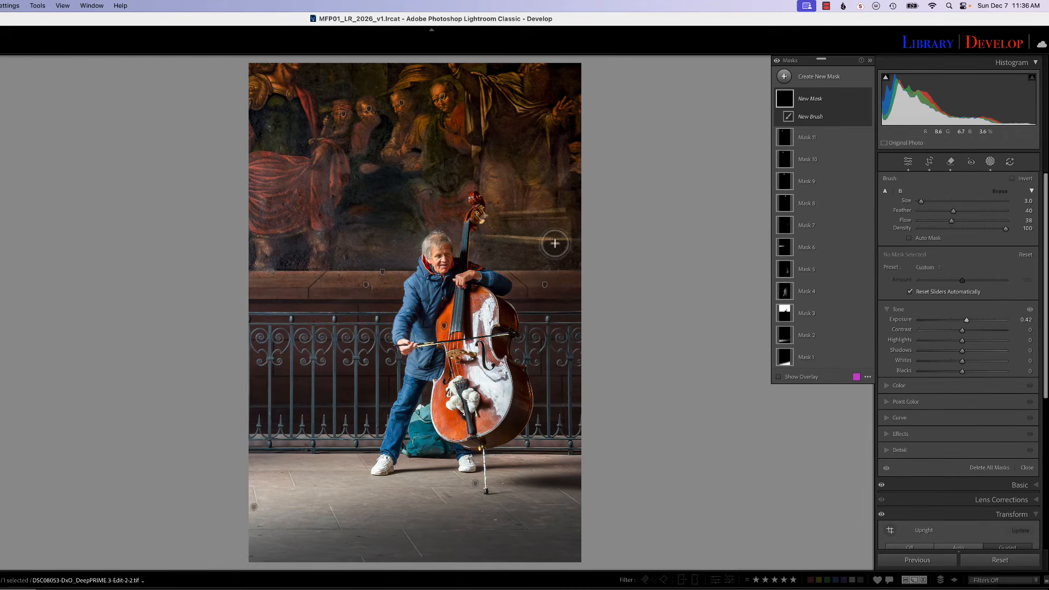
mouse_move(554, 239)
mouse_down()
mouse_move(496, 238)
mouse_move(536, 242)
mouse_move(505, 240)
mouse_move(523, 230)
mouse_move(517, 215)
mouse_move(567, 217)
mouse_move(514, 209)
mouse_move(562, 219)
mouse_move(560, 239)
mouse_move(563, 224)
mouse_move(566, 233)
mouse_move(485, 247)
mouse_move(532, 235)
mouse_up()
mouse_move(498, 204)
mouse_down()
mouse_move(491, 171)
mouse_move(486, 200)
mouse_move(493, 177)
mouse_move(494, 197)
mouse_move(477, 198)
mouse_move(542, 191)
mouse_up()
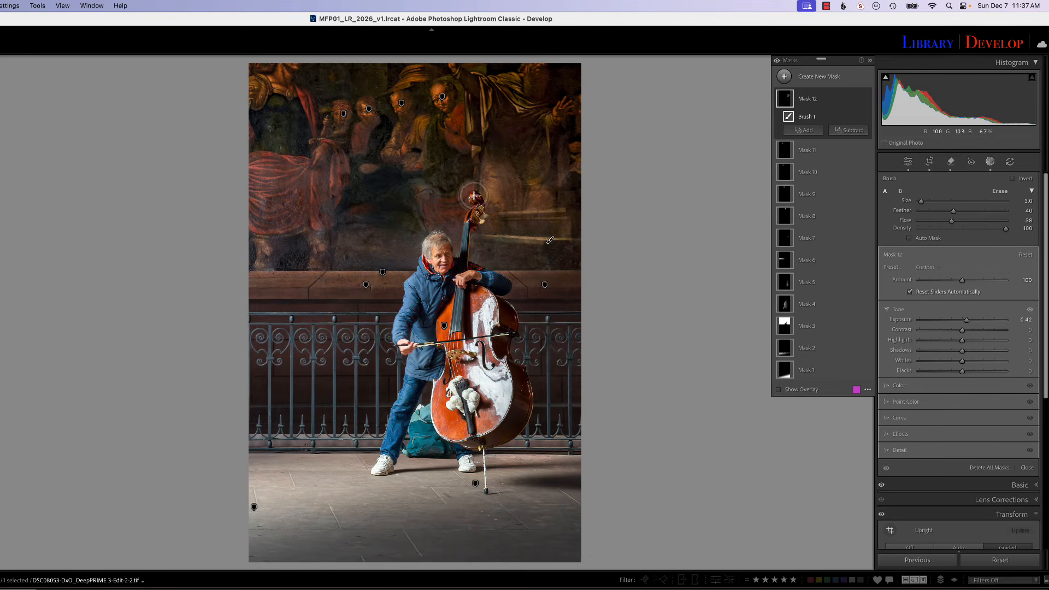
Step: Create a new brush mask and paint it over the red drapery at the painting's left edge
click(785, 76)
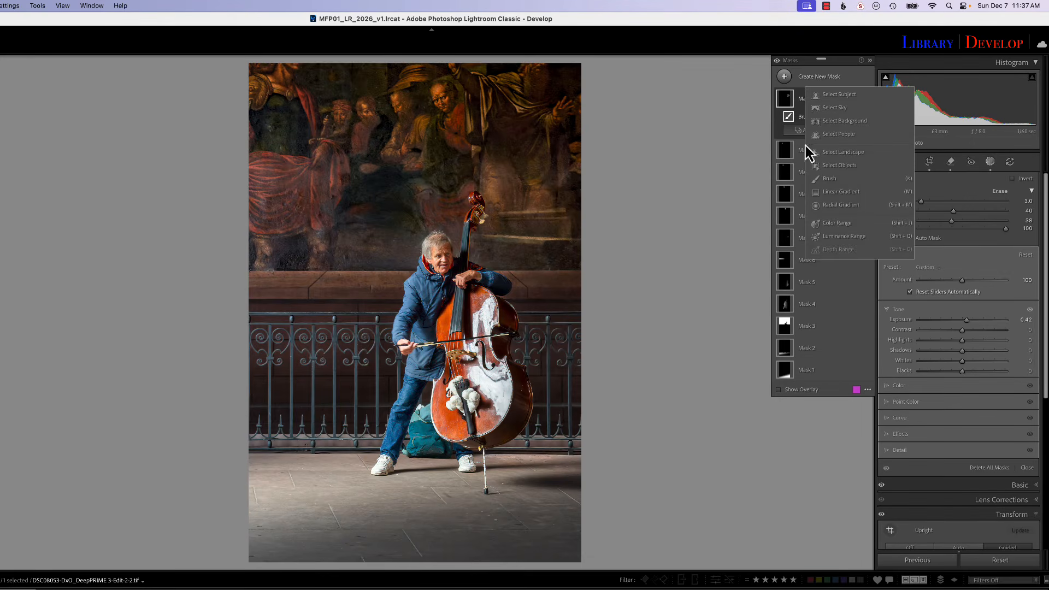
click(829, 178)
mouse_move(341, 176)
mouse_down()
mouse_move(325, 222)
mouse_move(323, 175)
mouse_move(300, 181)
mouse_move(300, 163)
mouse_move(253, 162)
mouse_move(293, 169)
mouse_move(250, 174)
mouse_move(294, 178)
mouse_move(258, 187)
mouse_move(295, 187)
mouse_move(252, 198)
mouse_move(314, 193)
mouse_move(255, 207)
mouse_move(303, 218)
mouse_move(264, 227)
mouse_move(281, 230)
mouse_move(254, 209)
mouse_move(257, 225)
mouse_move(311, 214)
mouse_move(312, 190)
mouse_move(325, 193)
mouse_move(336, 172)
mouse_move(345, 182)
mouse_move(321, 225)
mouse_move(272, 234)
mouse_move(259, 231)
mouse_move(268, 215)
mouse_move(302, 200)
mouse_move(273, 199)
mouse_move(254, 182)
mouse_up()
drag(253, 224, 255, 225)
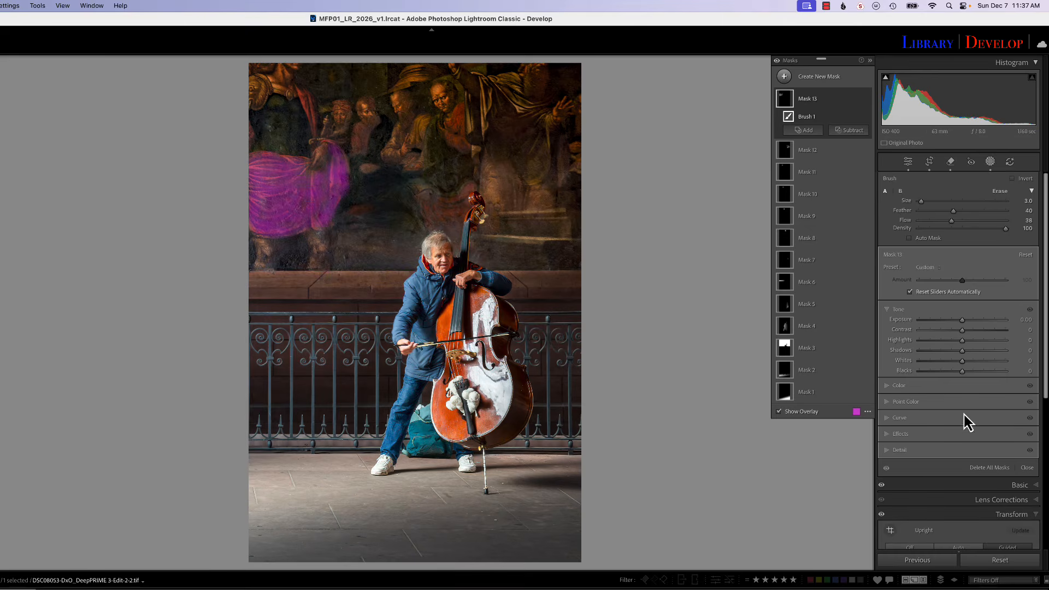
Step: Set Dehaze to 33 and Clarity to 46 on the red drapery's mask and compare the photo with and without it
click(899, 434)
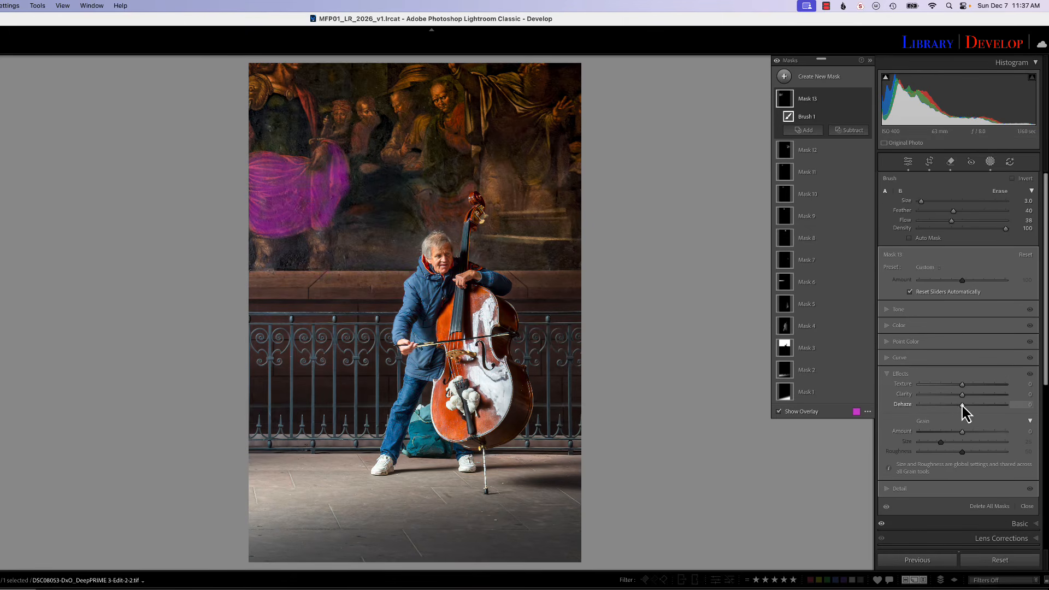
drag(963, 406, 983, 396)
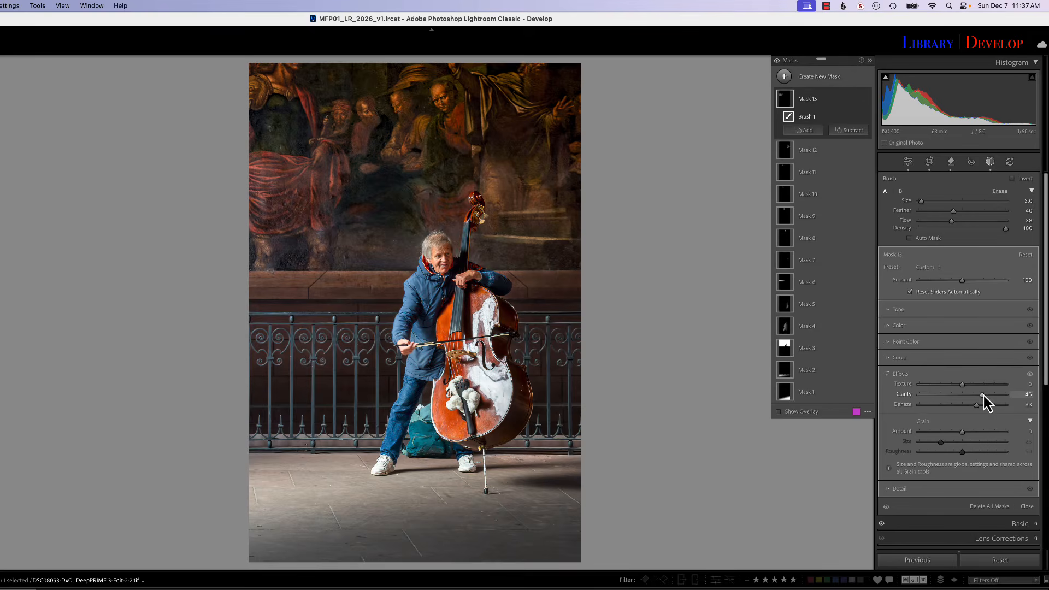
click(868, 99)
click(868, 99)
click(867, 99)
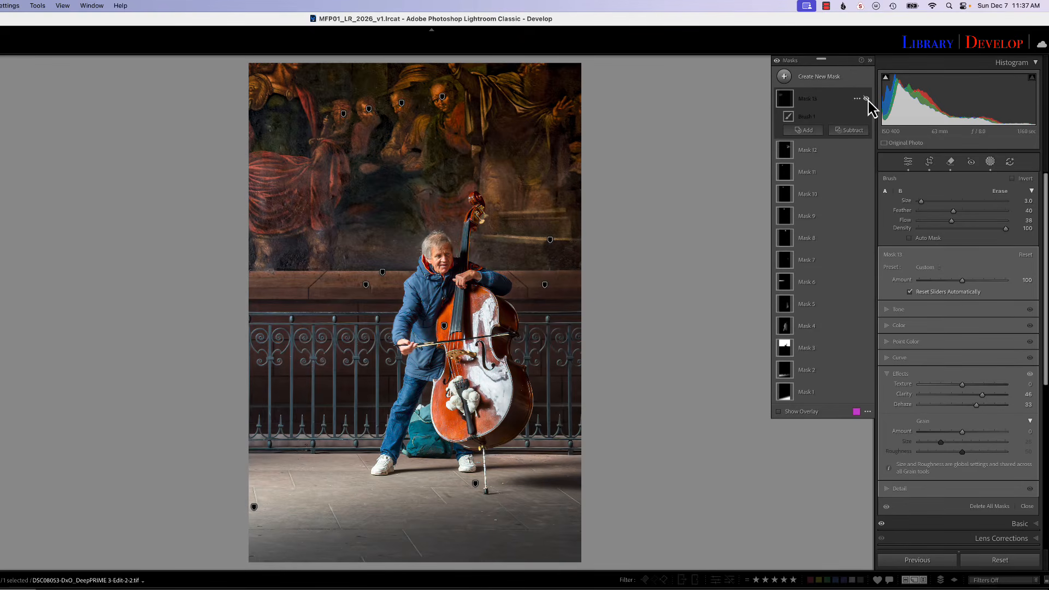
click(868, 99)
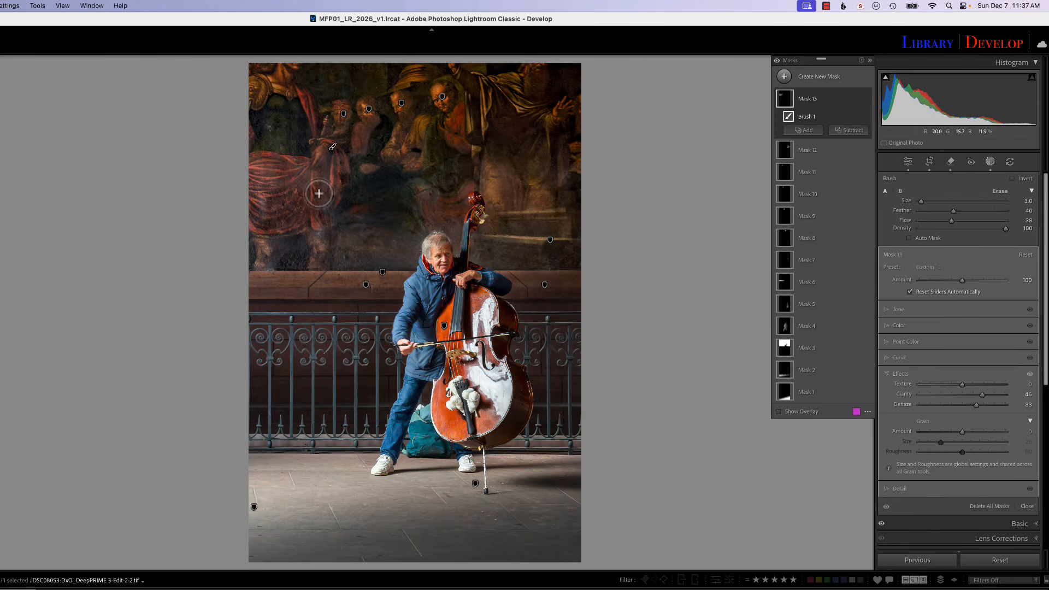
Step: Paint a brush mask over the murky lower area of the painting left of the musician's head, with Dehaze 50 and Clarity 31
click(785, 76)
click(830, 178)
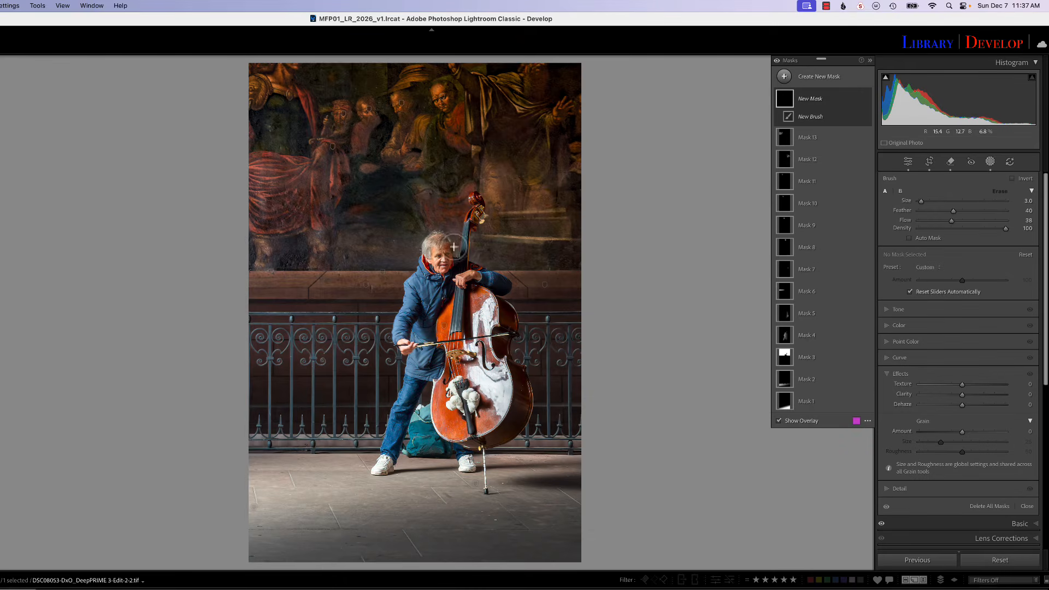
mouse_move(421, 234)
mouse_down()
mouse_move(413, 262)
mouse_move(359, 266)
mouse_move(339, 264)
mouse_move(404, 261)
mouse_move(320, 252)
mouse_move(361, 251)
mouse_move(377, 217)
mouse_move(417, 224)
mouse_move(367, 231)
mouse_move(416, 233)
mouse_move(361, 220)
mouse_move(403, 234)
mouse_move(364, 242)
mouse_move(408, 246)
mouse_move(370, 221)
mouse_move(352, 228)
mouse_move(404, 241)
mouse_up()
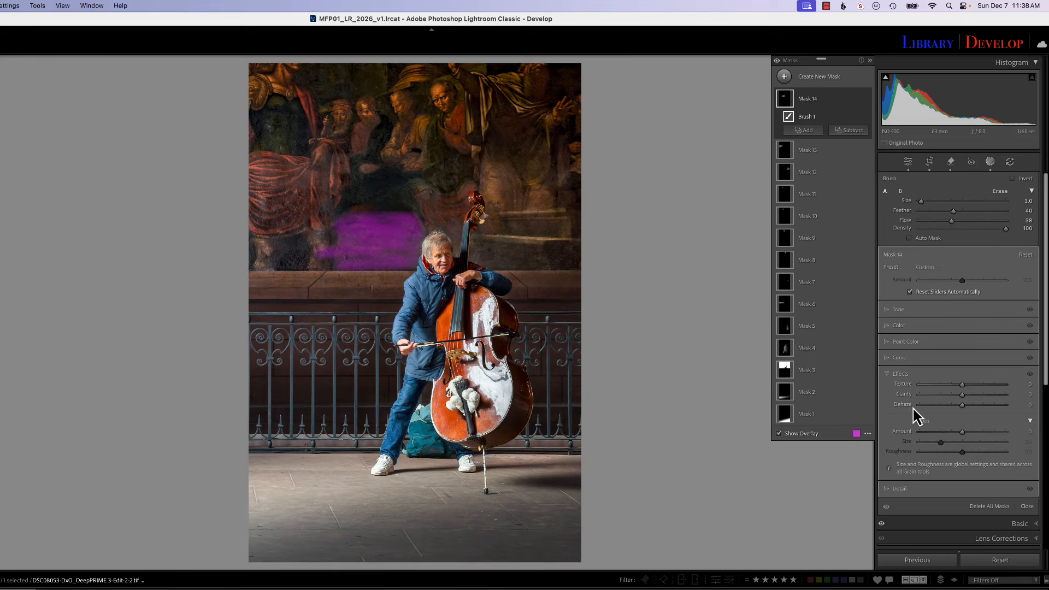
mouse_move(963, 405)
mouse_down()
mouse_move(986, 406)
mouse_move(977, 396)
mouse_up()
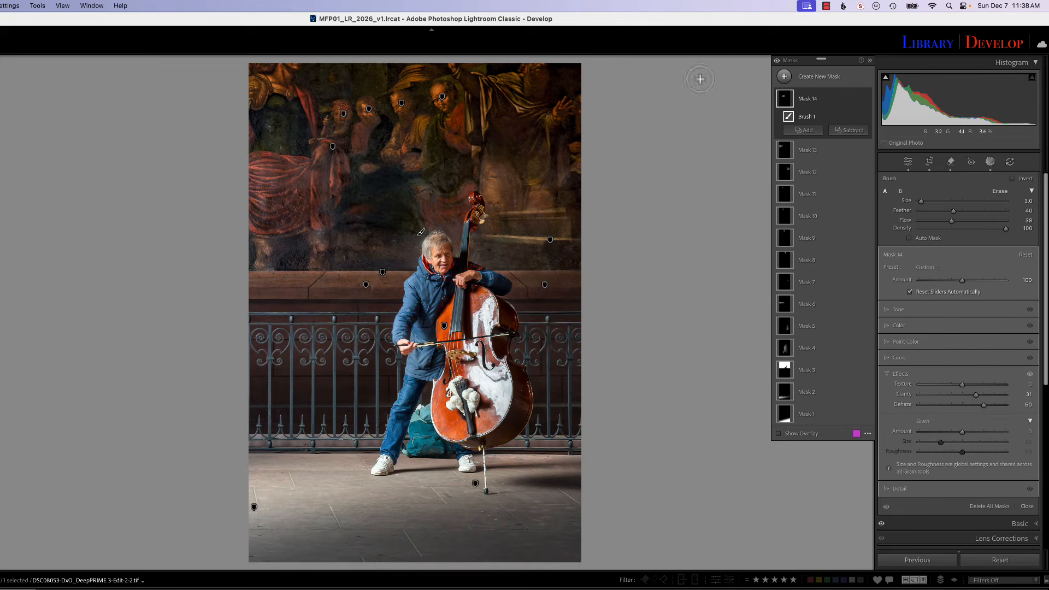
Step: Add a large, tall oval radial gradient mask centred outside the photo's left edge and reaching over the painting and fence
click(784, 76)
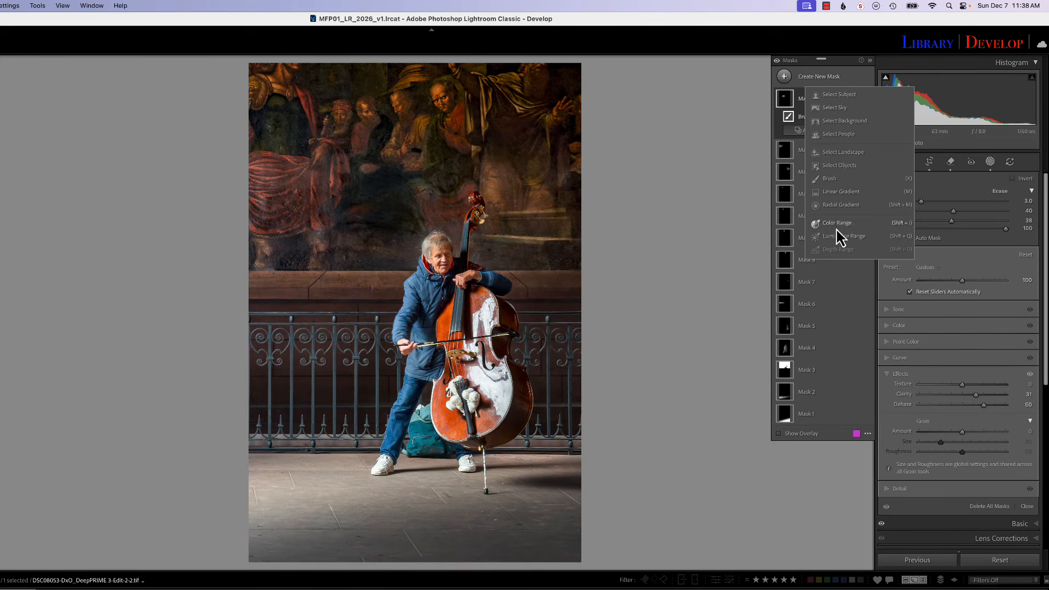
click(837, 205)
drag(195, 246, 354, 366)
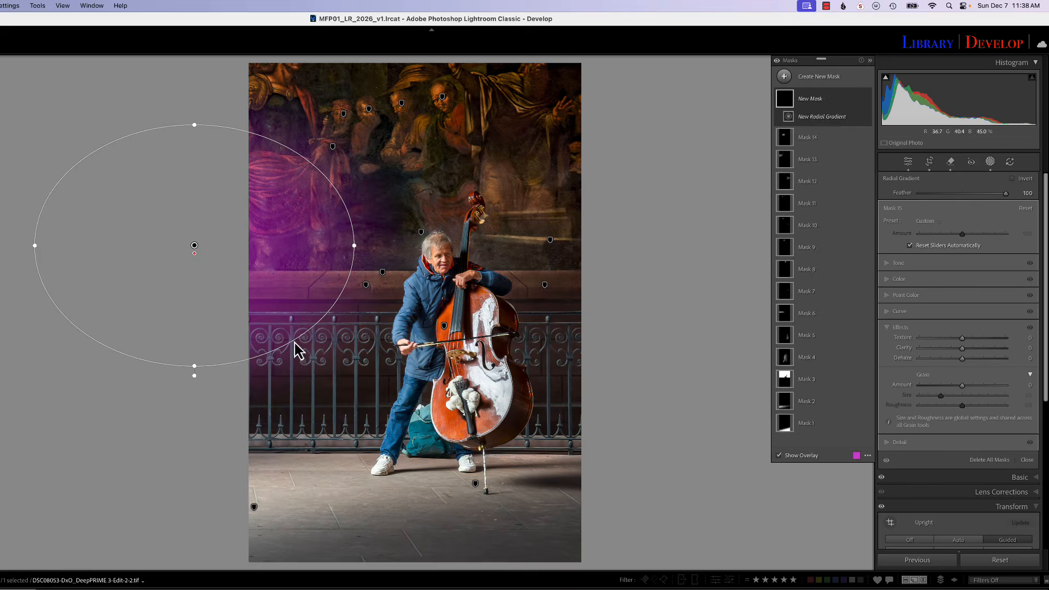
drag(194, 246, 184, 302)
drag(179, 175, 179, 105)
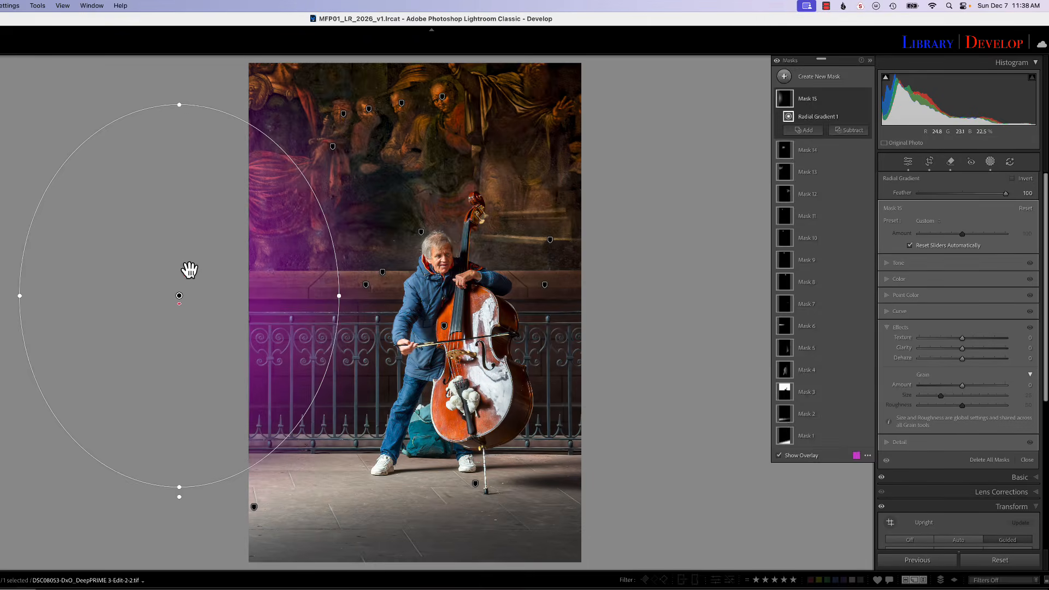
drag(184, 302, 176, 287)
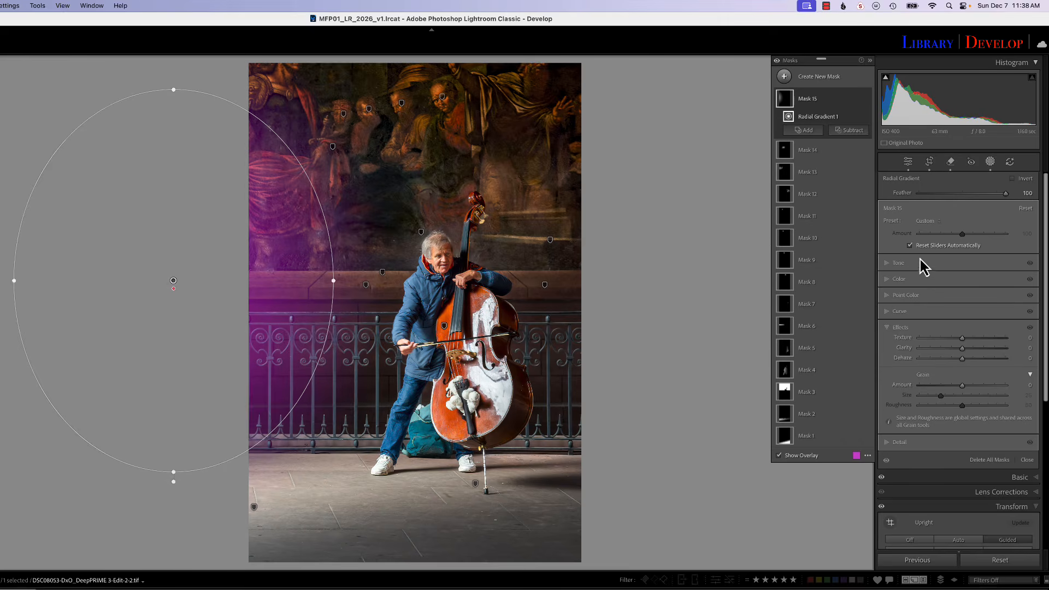
Step: Set Exposure to 0.67 and Dehaze to about -60 on the left edge's radial gradient mask
click(901, 264)
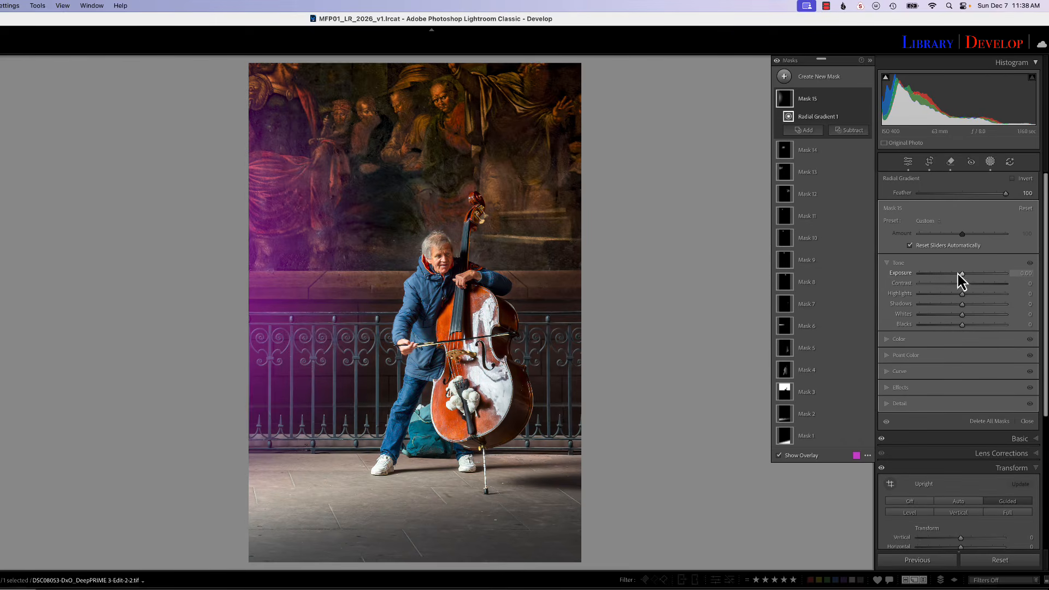
drag(963, 274, 971, 275)
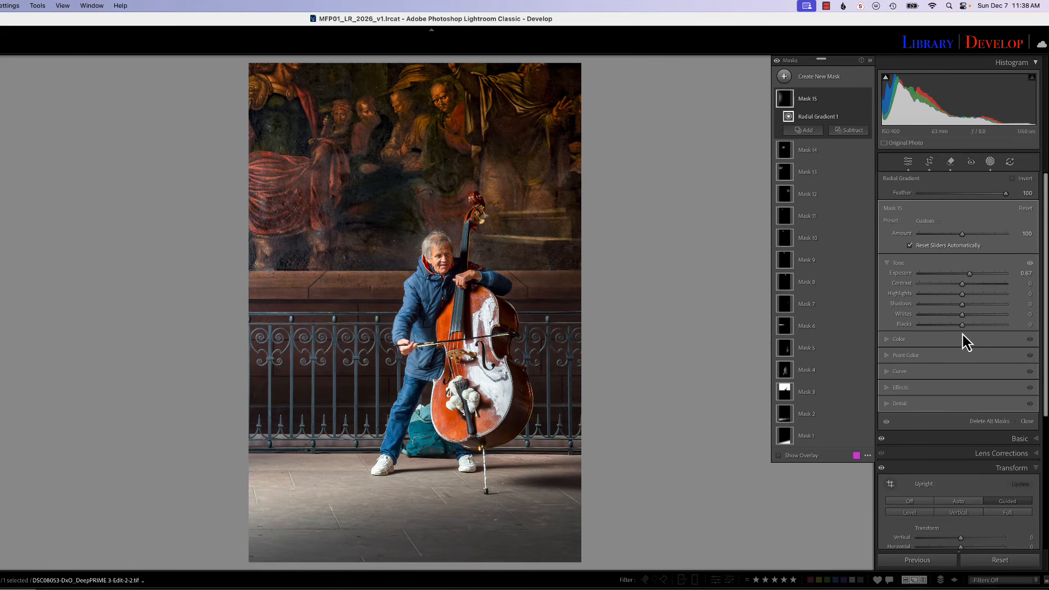
click(907, 388)
drag(962, 358, 930, 368)
Step: Move the left light mask inward to the photo's edge, reduce its Amount to 33 and shorten the oval's height
drag(173, 282, 241, 292)
drag(963, 237, 936, 245)
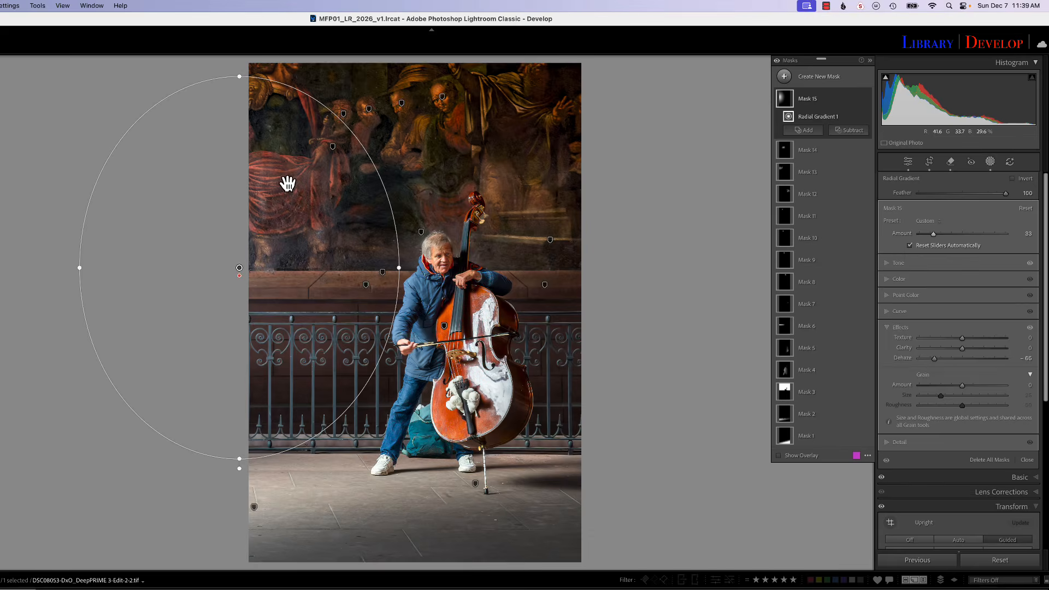
drag(239, 76, 242, 152)
drag(236, 271, 230, 268)
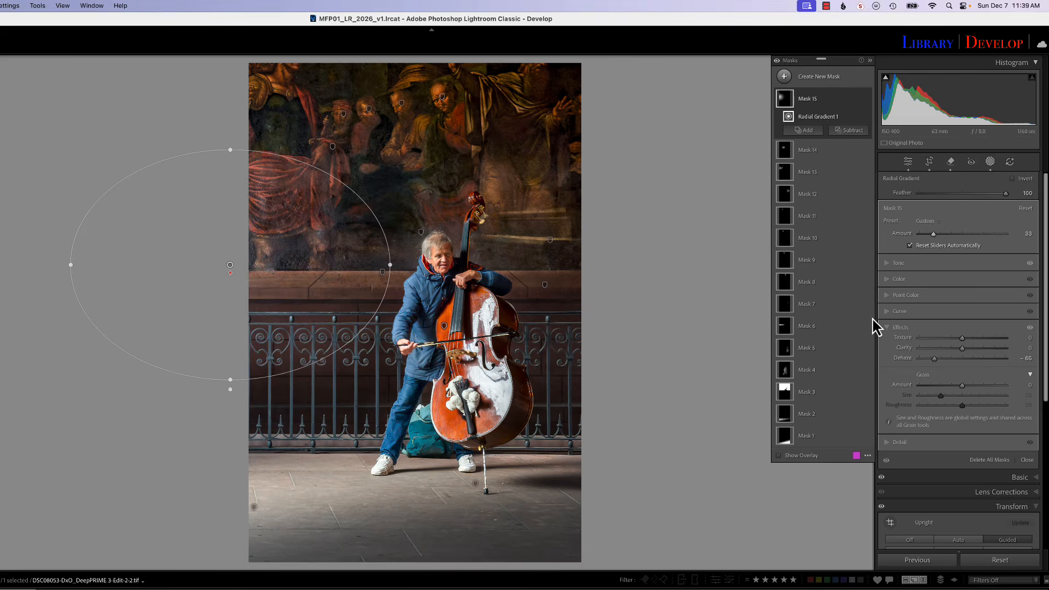
Step: Warm the left light mask with Temp 31, raise its Amount to about 60 and shift the oval slightly down and left
click(898, 279)
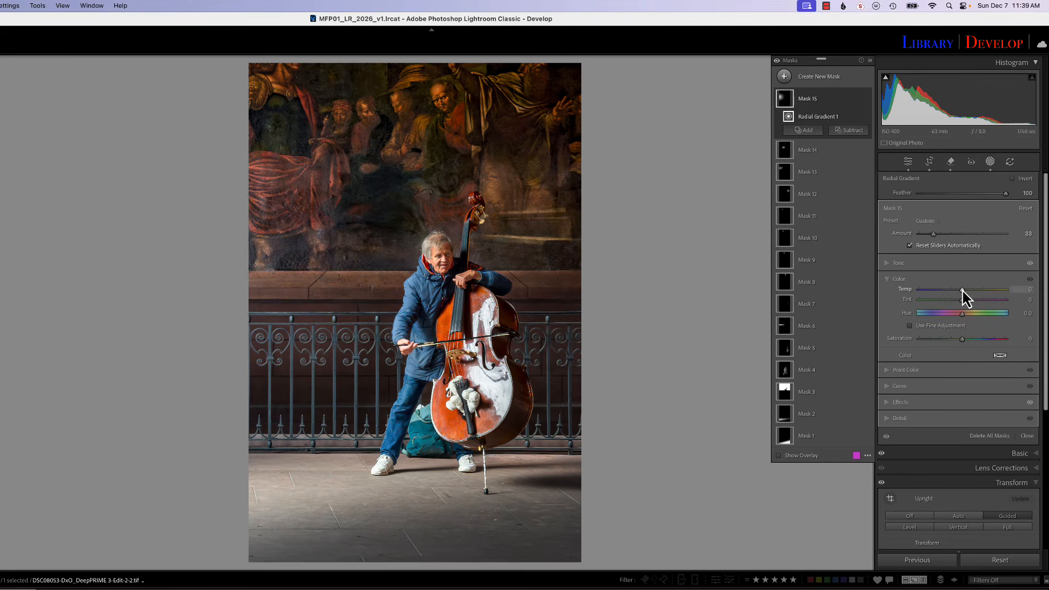
click(963, 289)
drag(980, 291, 977, 292)
click(935, 235)
mouse_move(936, 238)
mouse_down()
mouse_move(963, 238)
mouse_move(954, 242)
mouse_up()
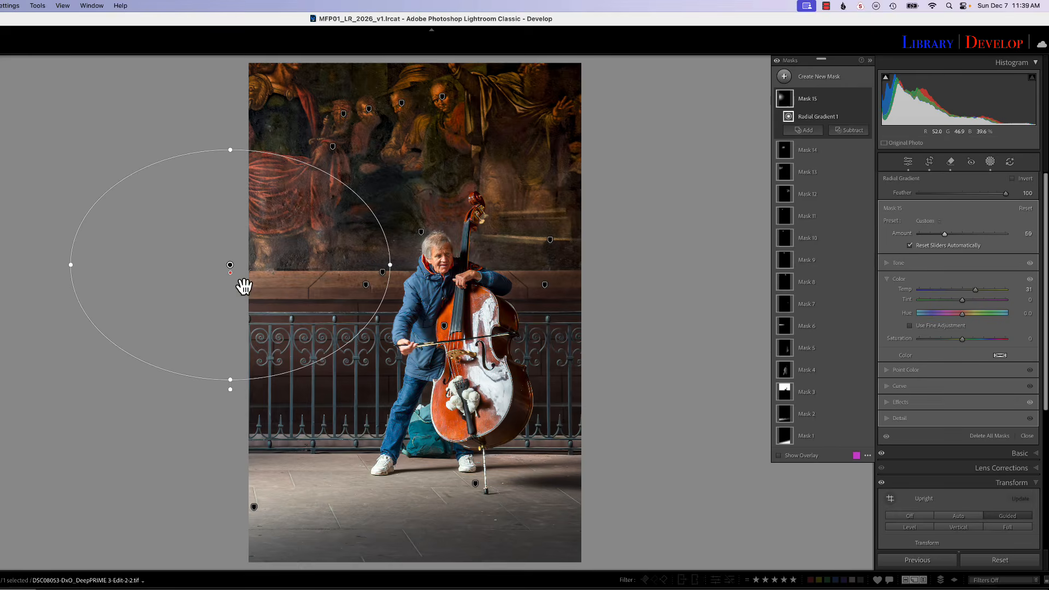
drag(235, 272, 222, 290)
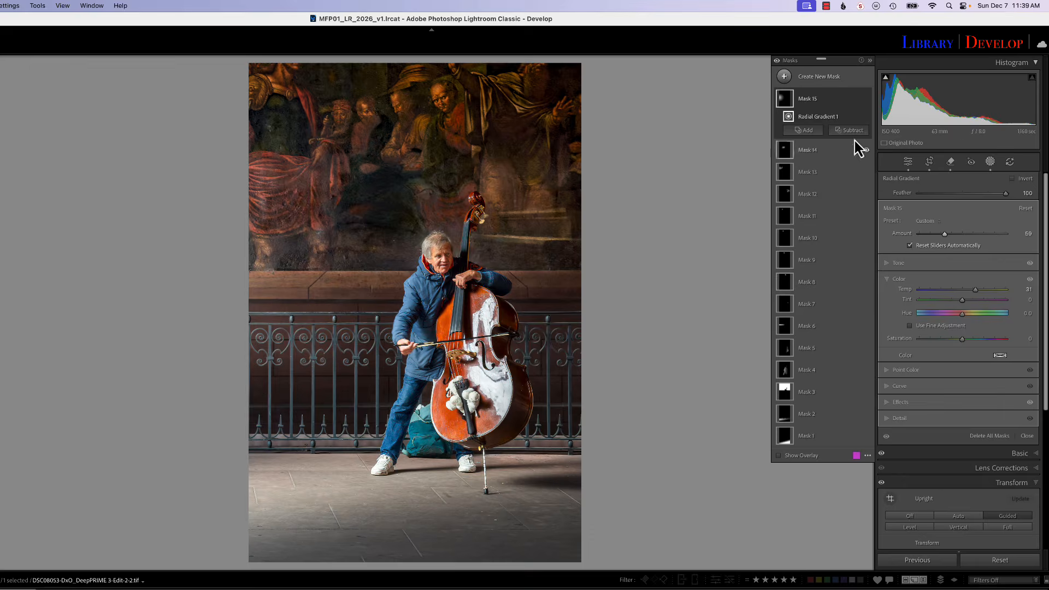
Step: Toggle the left light mask off and on to compare its effect
click(867, 99)
click(867, 99)
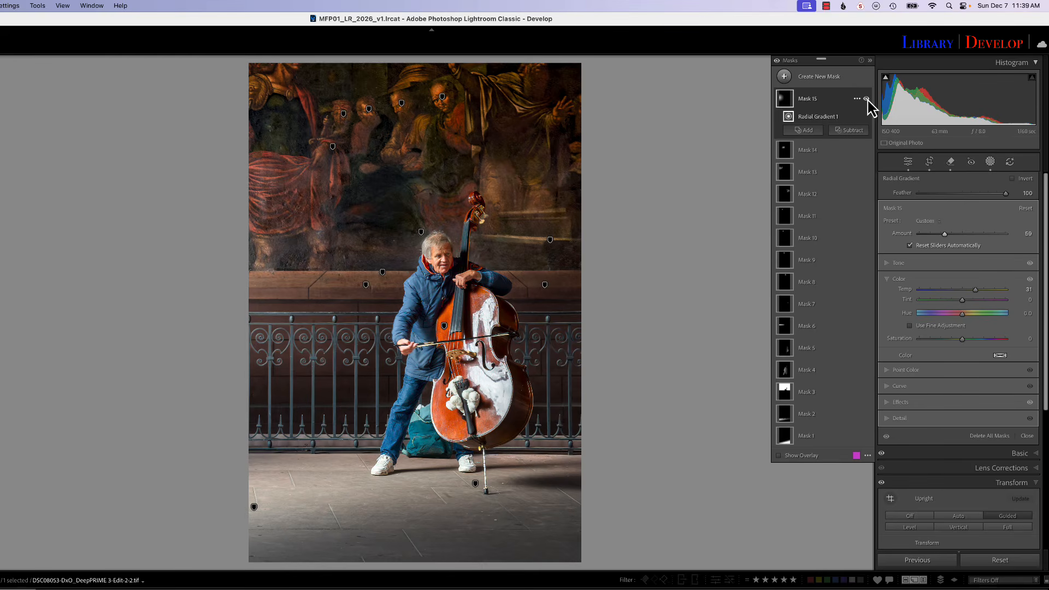
click(867, 99)
click(867, 99)
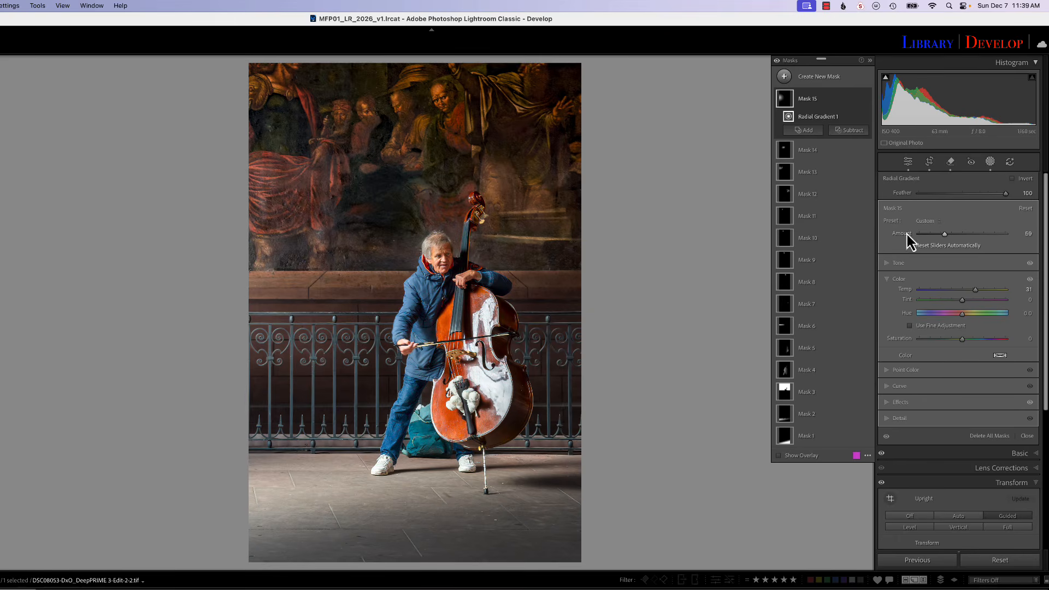
Step: Toggle all masks off and on to compare the photo before and after the local adjustments
click(781, 64)
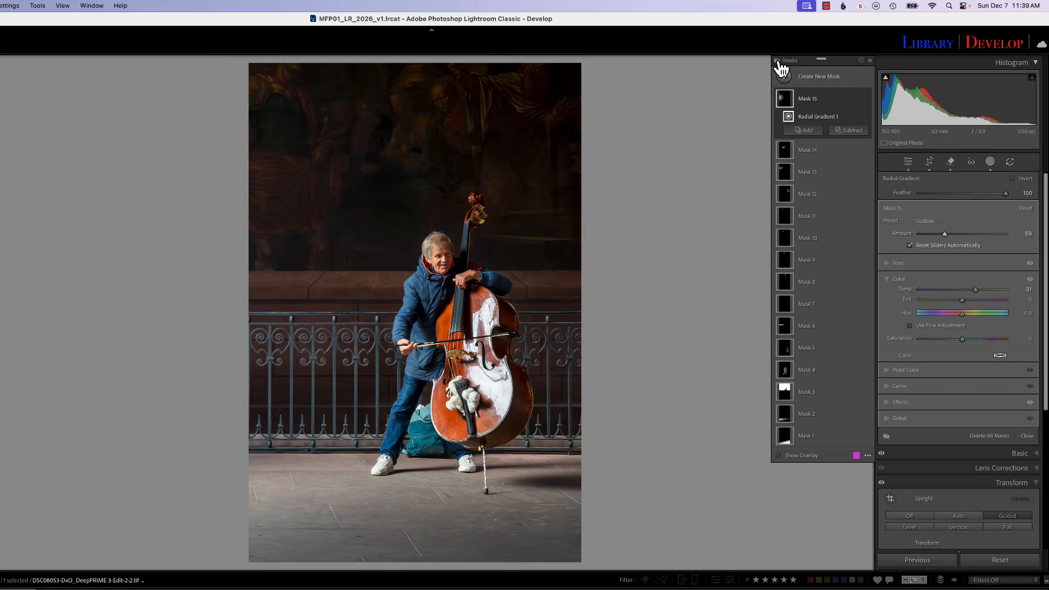
click(780, 64)
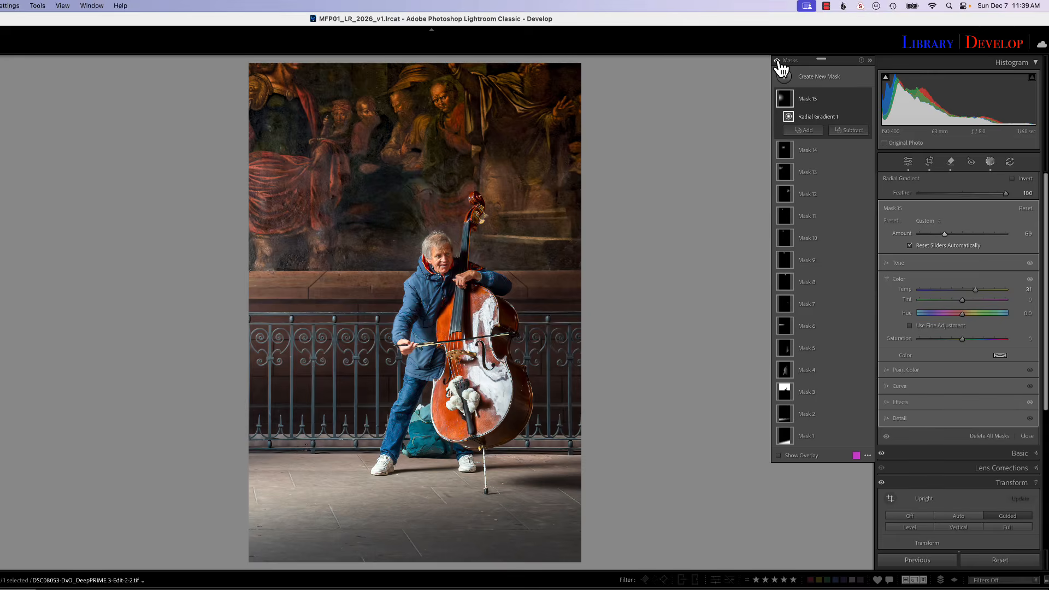
click(780, 65)
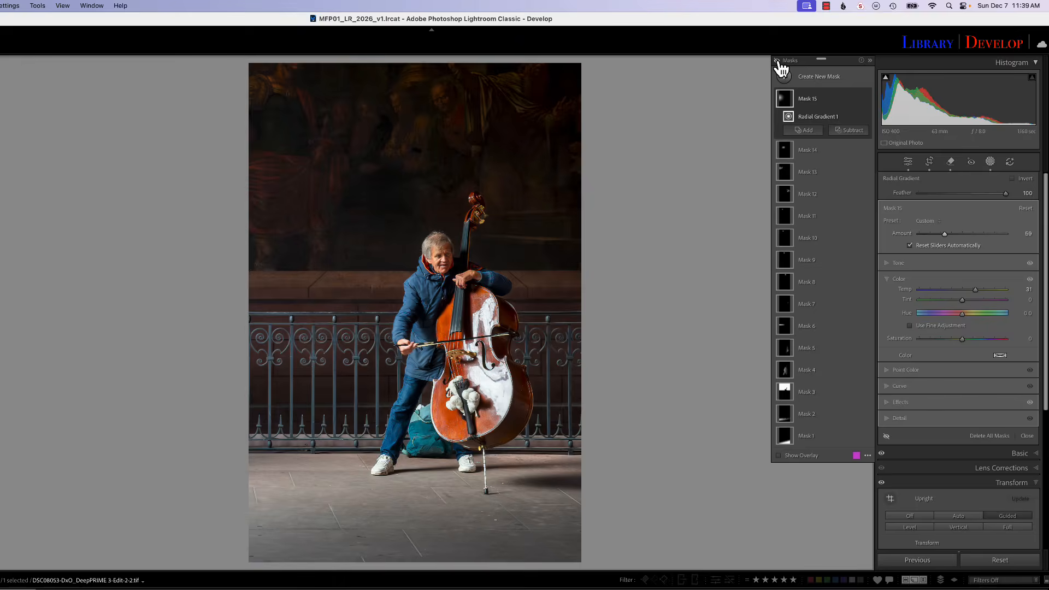
click(781, 64)
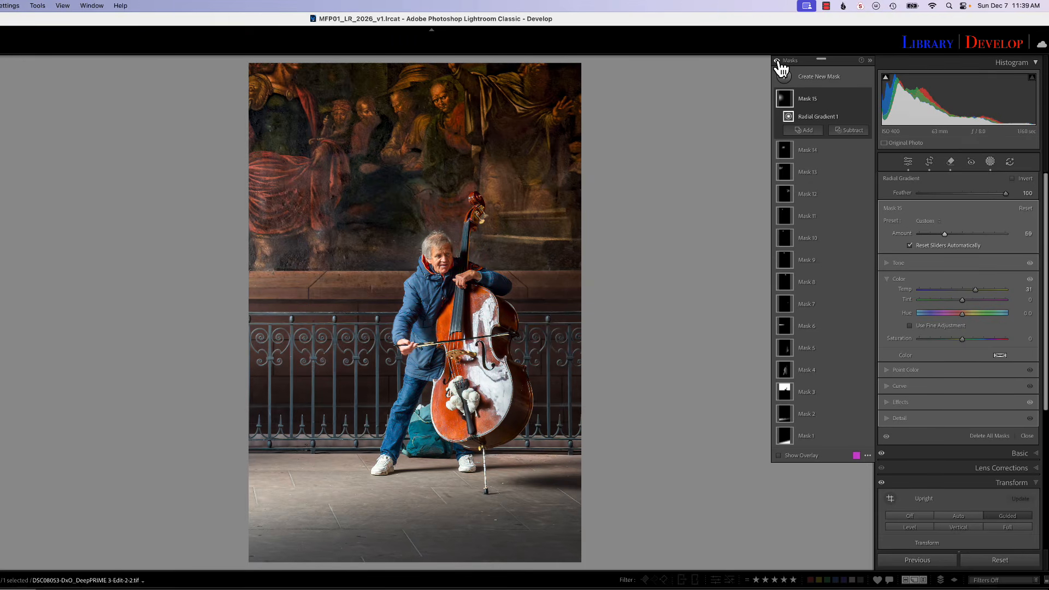
Step: Add a very large radial gradient mask centred near the musician's head and extending well beyond the whole photo
key(super+minus)
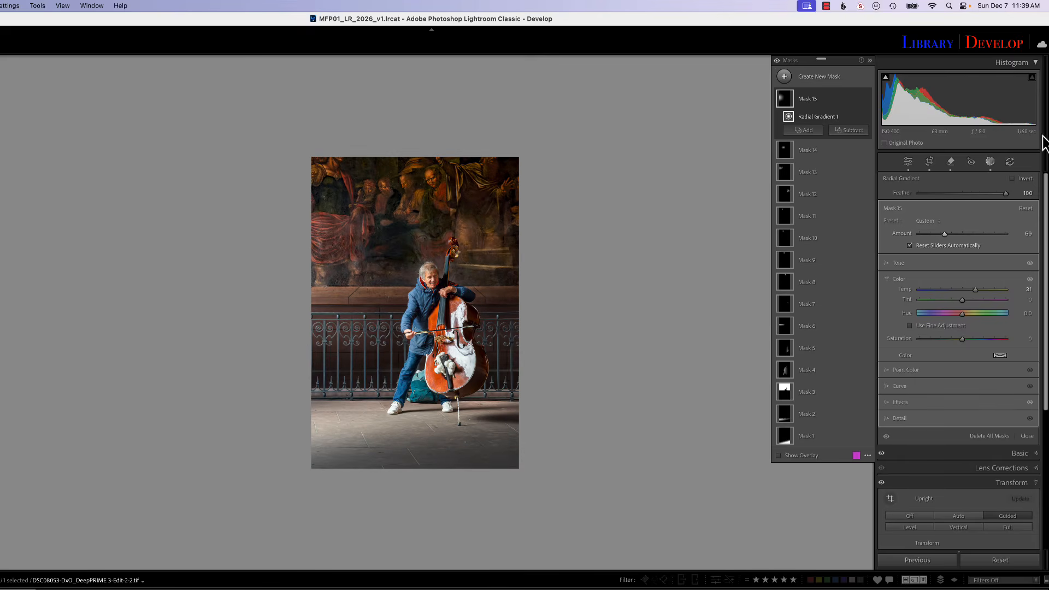
click(991, 162)
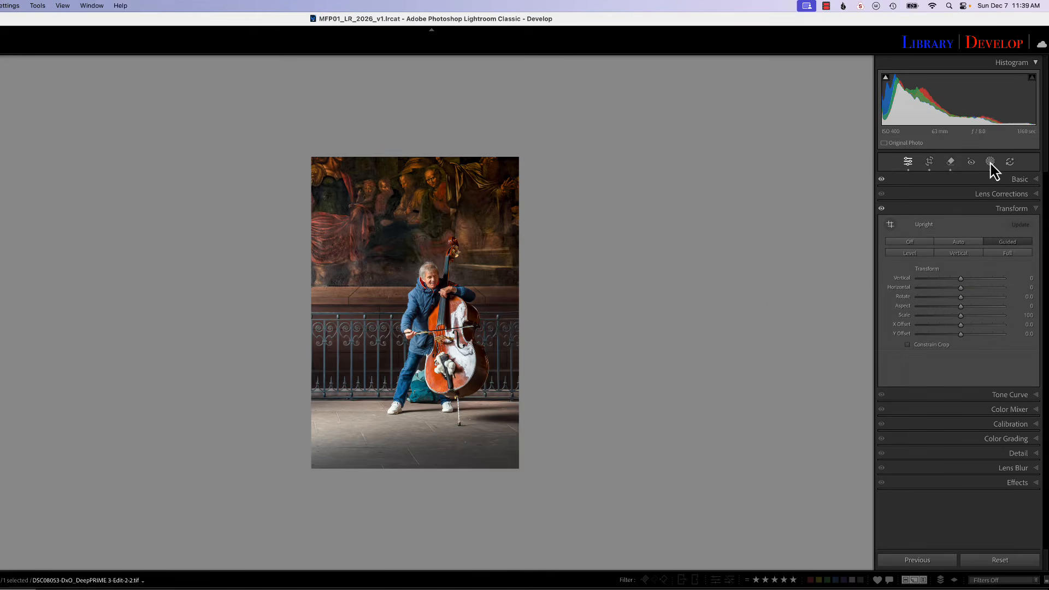
click(991, 162)
click(785, 77)
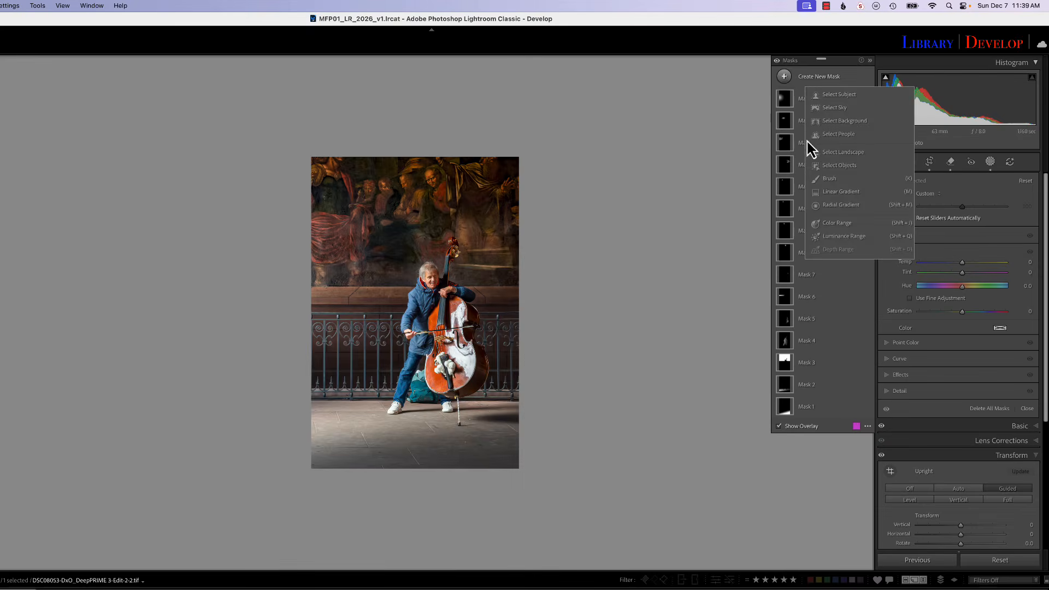
click(833, 206)
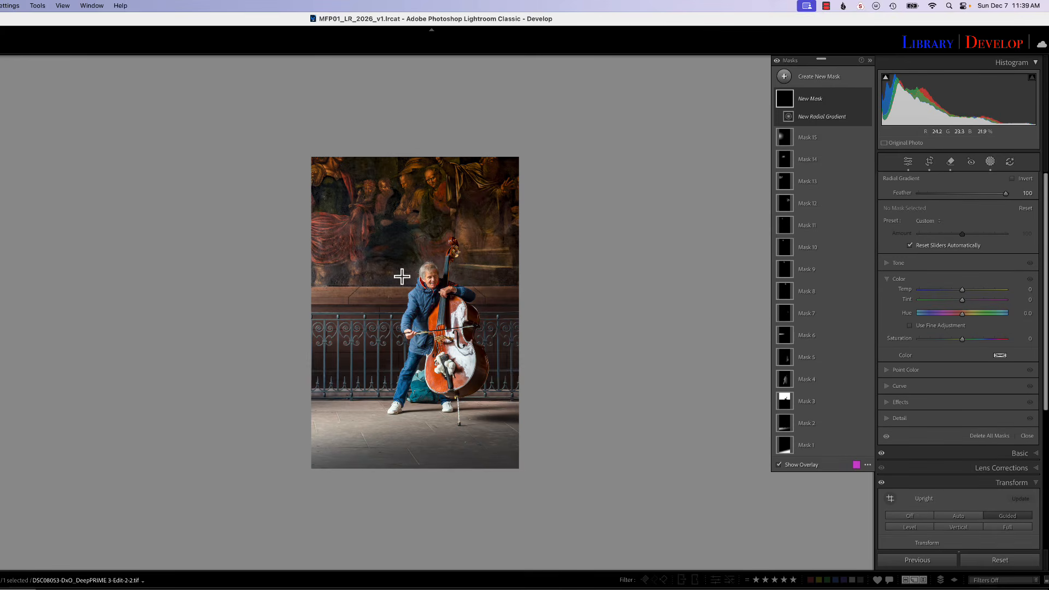
drag(405, 277, 663, 584)
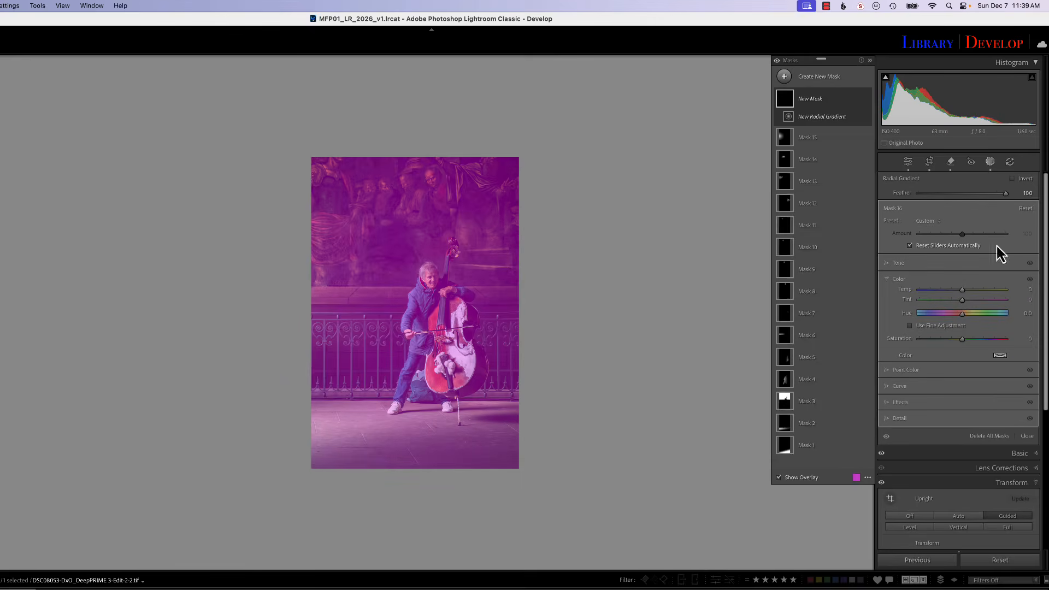
Step: Invert the large radial gradient so it affects the area around the musician, and enlarge its oval in height and width
click(1013, 179)
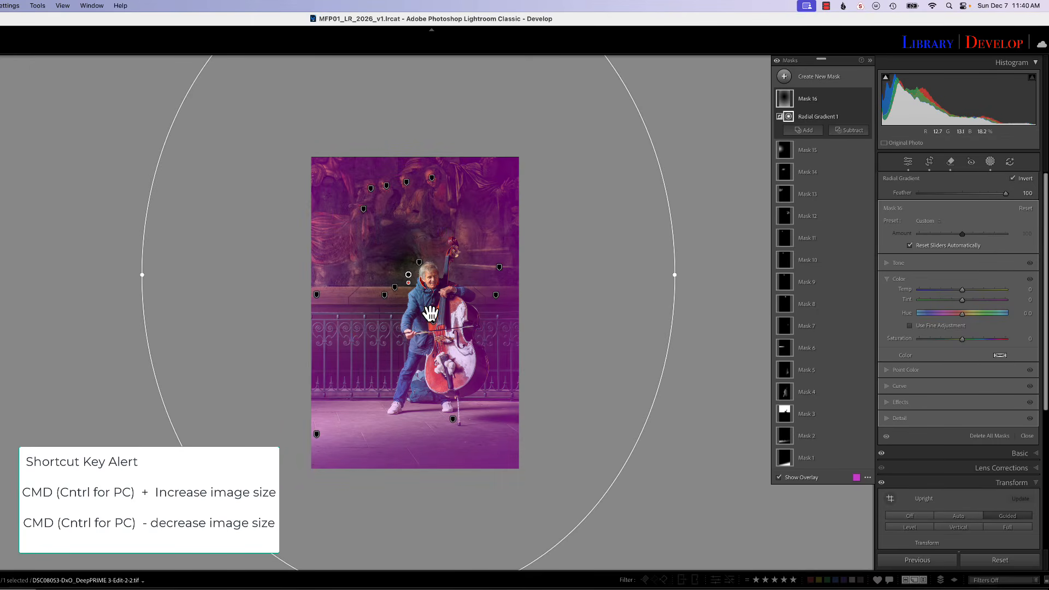
key(super+equal)
key(super+minus)
key(super+minus)
key(super+minus)
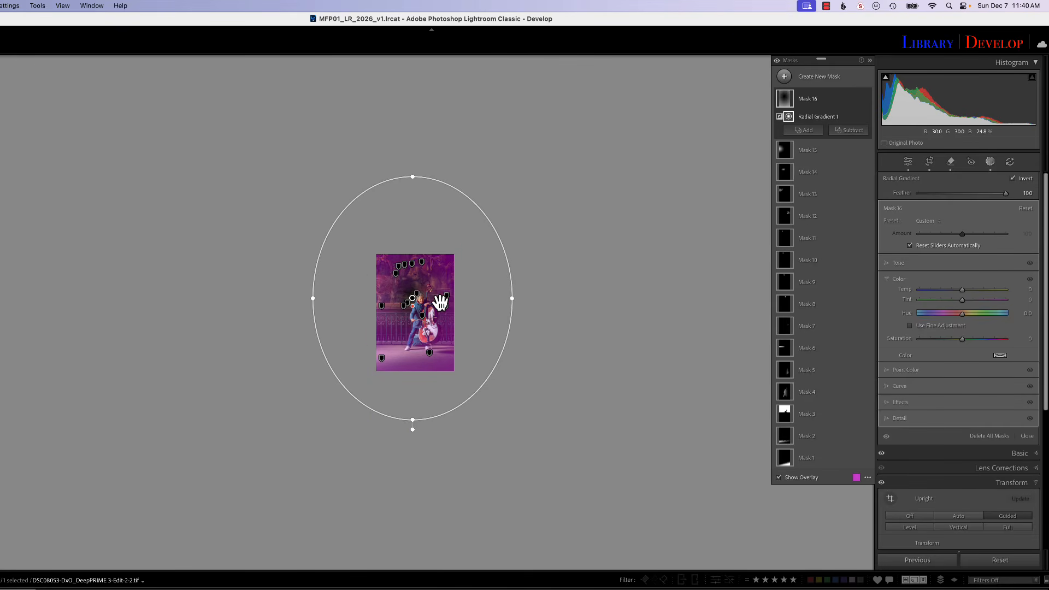
drag(413, 421, 430, 494)
drag(513, 298, 606, 305)
key(super+=)
key(super+=)
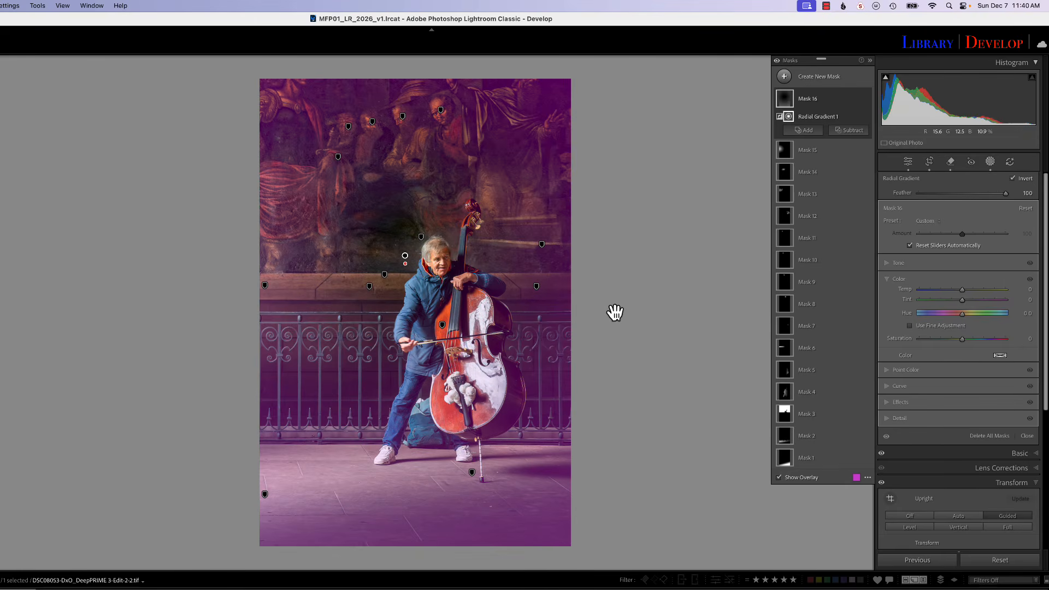
Step: Darken the photo's surroundings by setting the inverted radial mask's Exposure to −1.03, and toggle that mask to compare its effect
click(898, 264)
drag(962, 274, 948, 280)
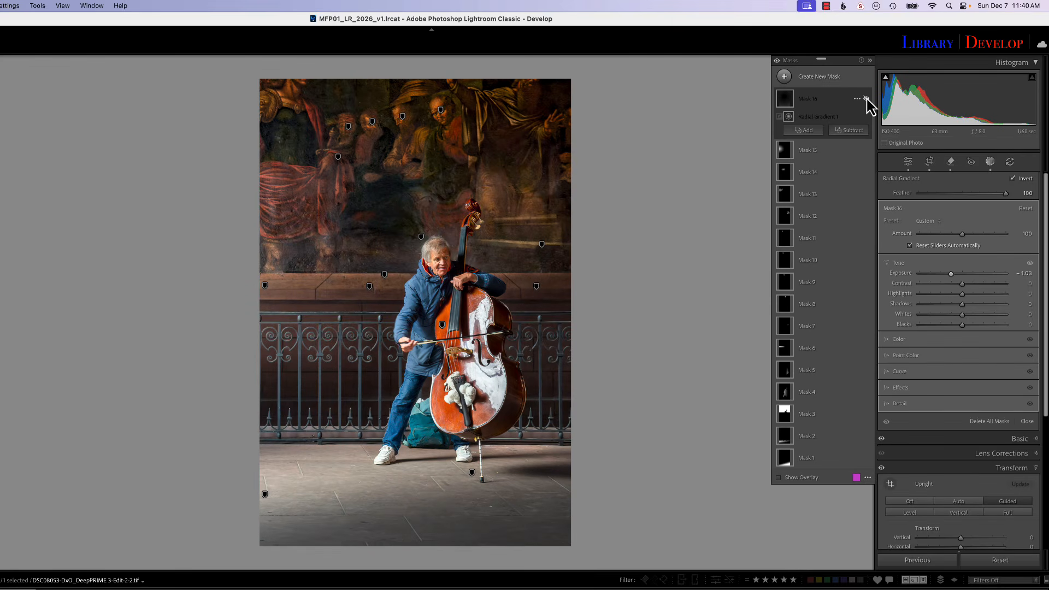
click(867, 99)
click(867, 99)
click(867, 99)
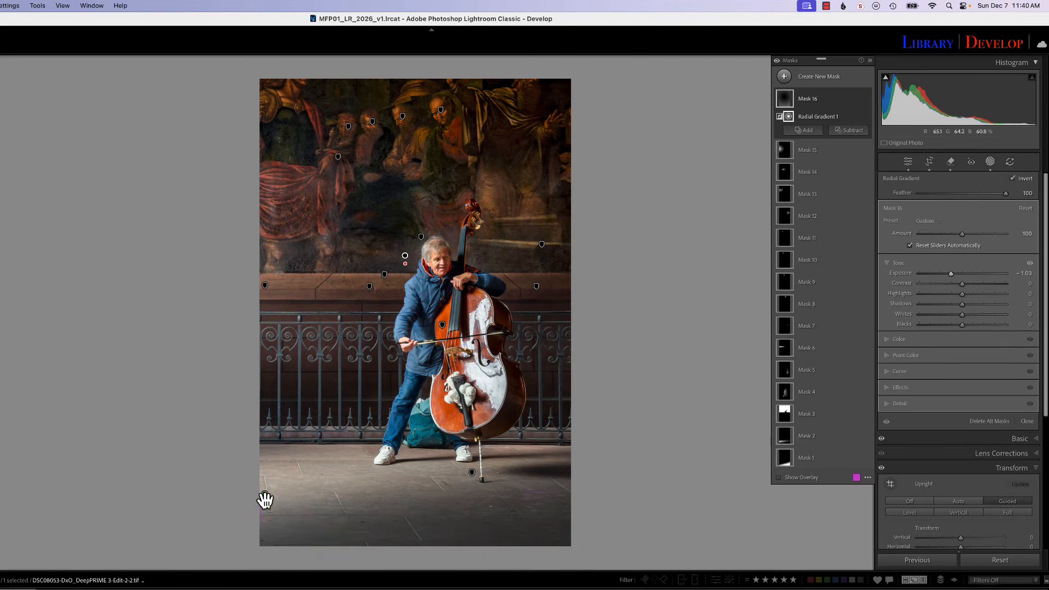
Step: Brighten the local light by raising Exposure to 1.16 on the floor mask and 0.98 on the left light mask
click(265, 497)
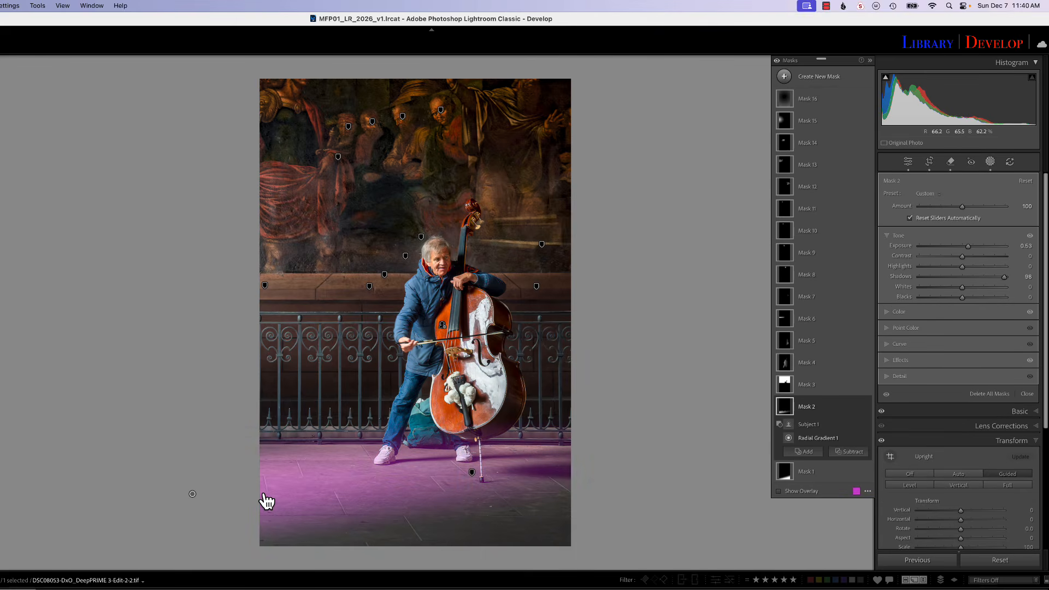
drag(968, 248, 975, 249)
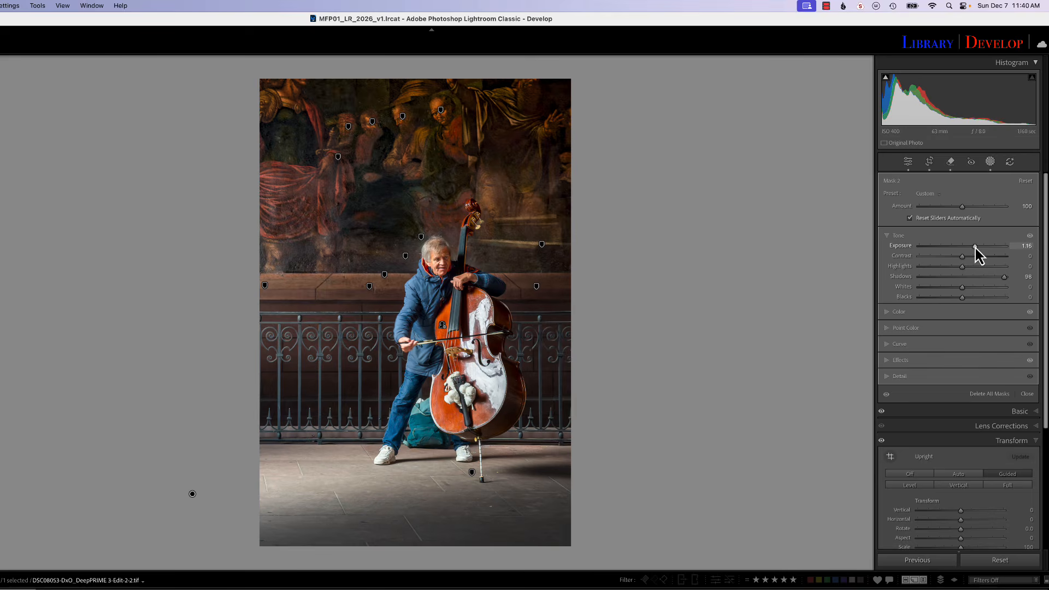
click(266, 289)
drag(970, 273, 974, 275)
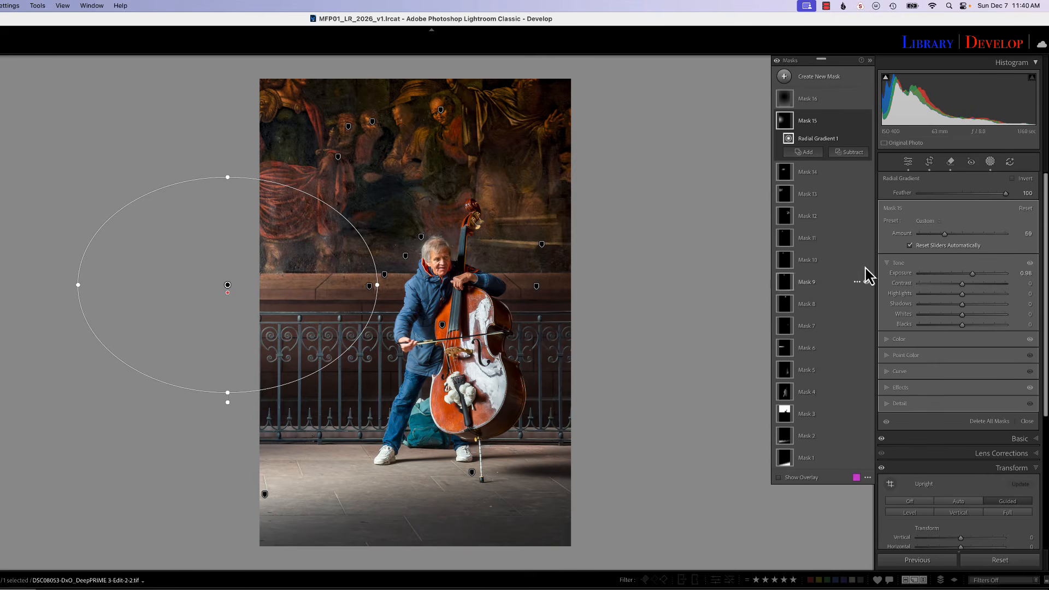
Step: Set the Highlights of the large inverted radial mask, Mask 16, to 72
click(797, 105)
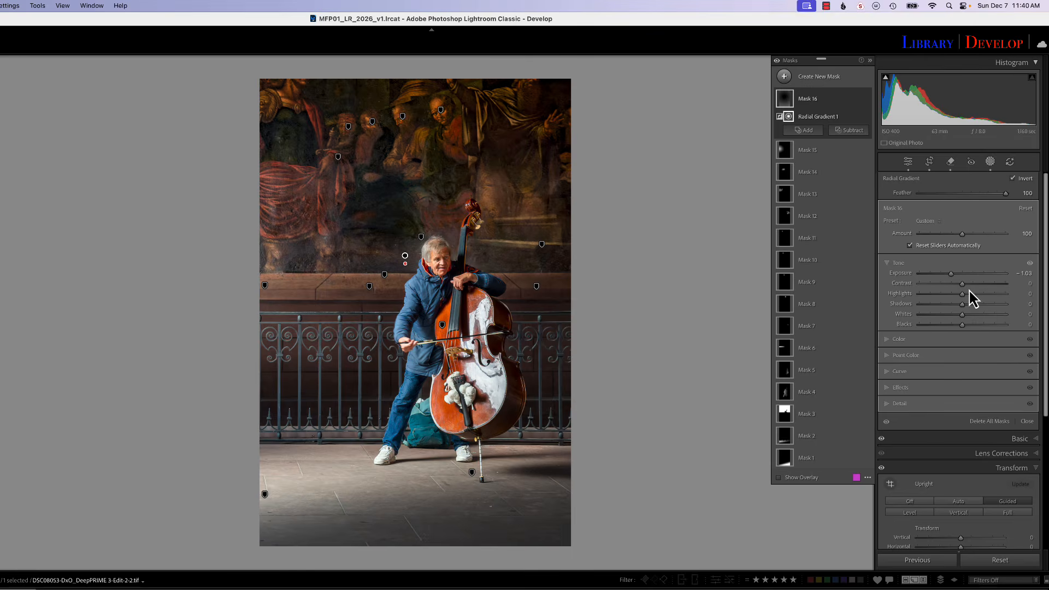
drag(960, 300, 994, 303)
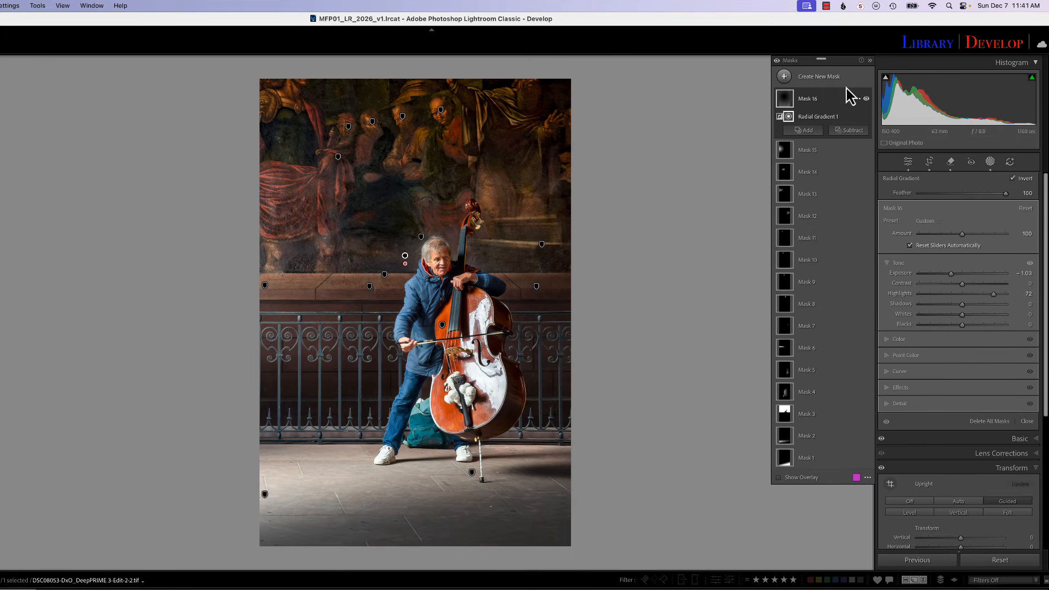
Step: Toggle all masks off and on to compare the finished photo with and without the local adjustments
click(778, 61)
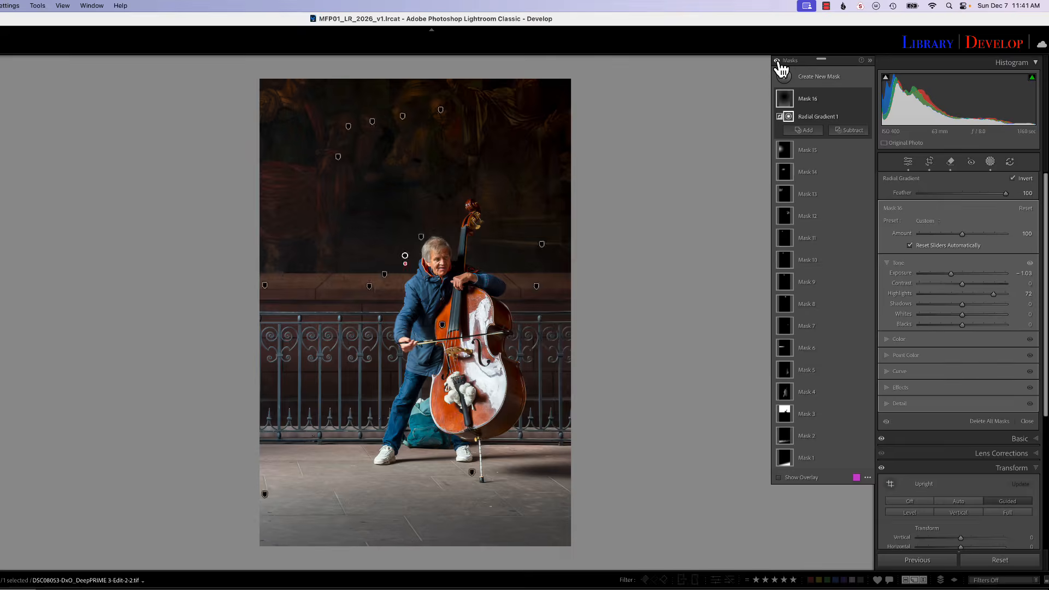
click(778, 61)
click(778, 61)
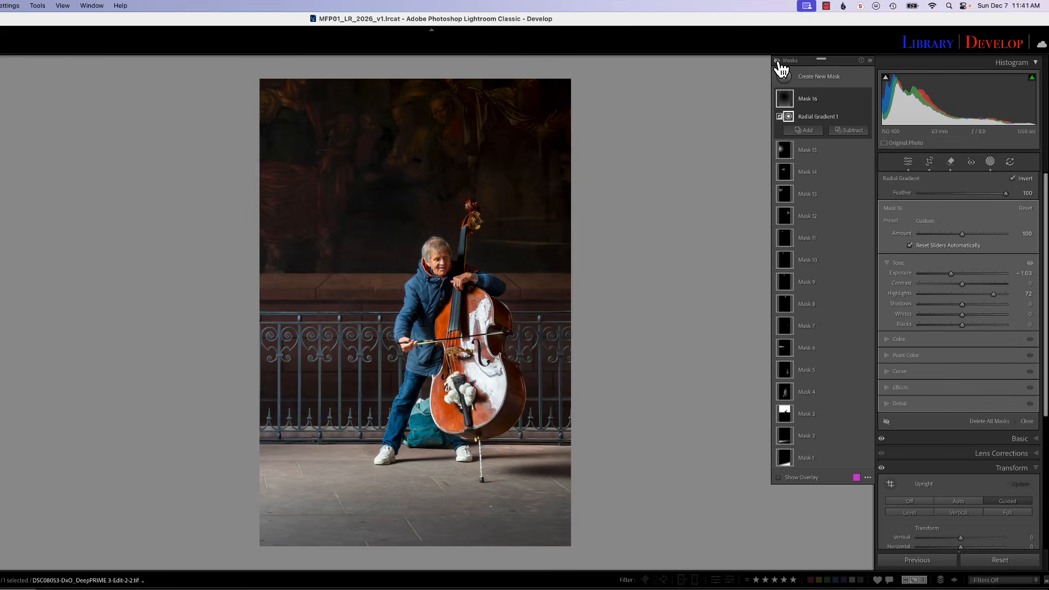
click(779, 61)
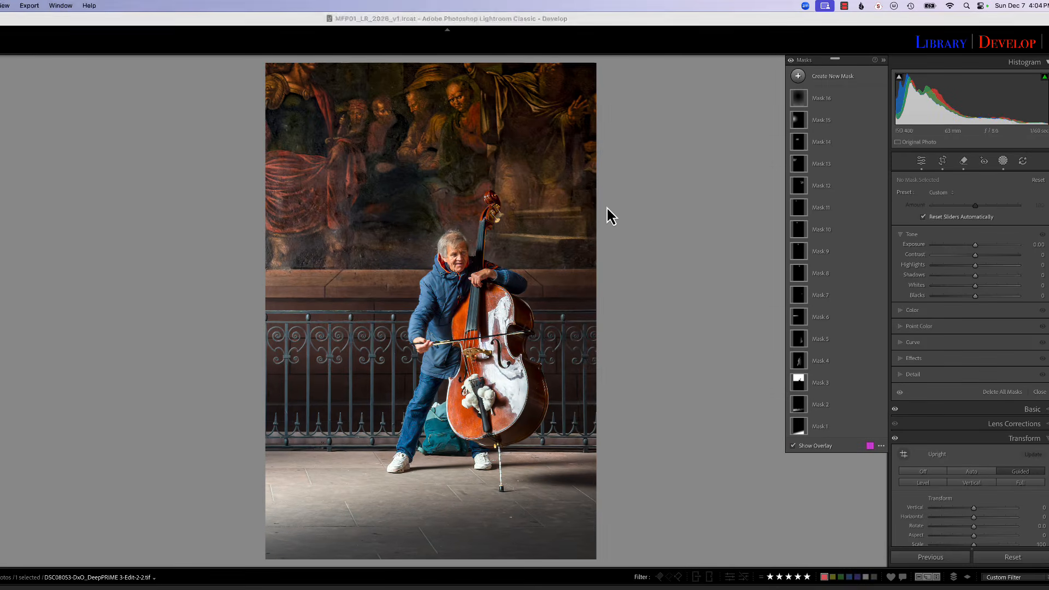